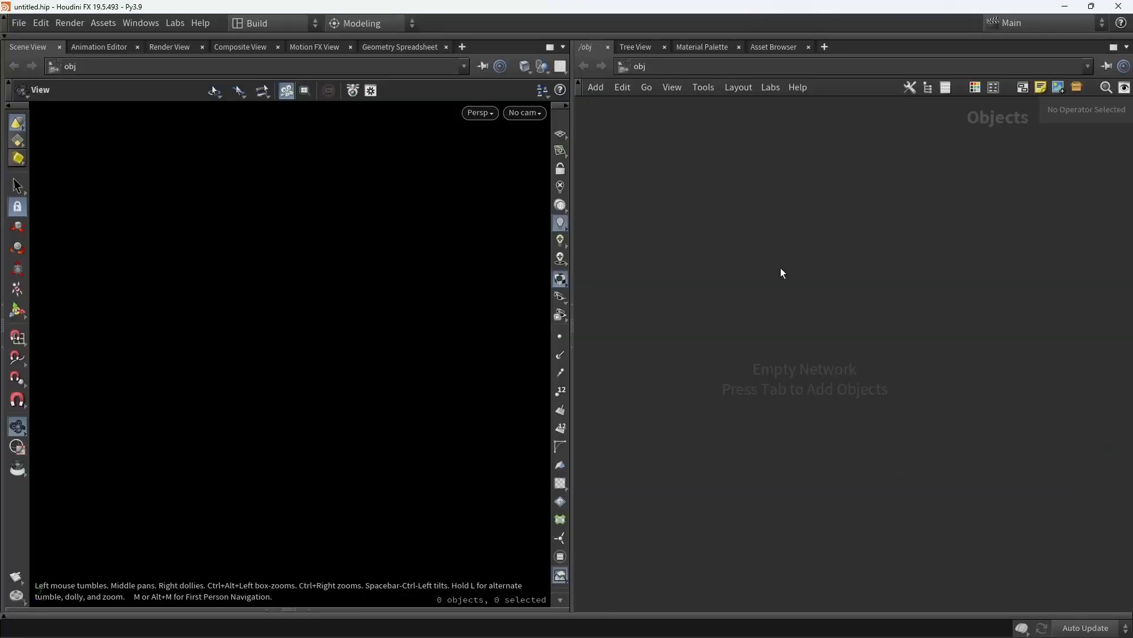
Create a Grid geometry node in the empty object network and place it in the network.
key("Tab")
type("grid")
key("Return")
left_click(781, 268)
left_click_drag(854, 354, 783, 400)
left_click_drag(865, 328, 843, 174)
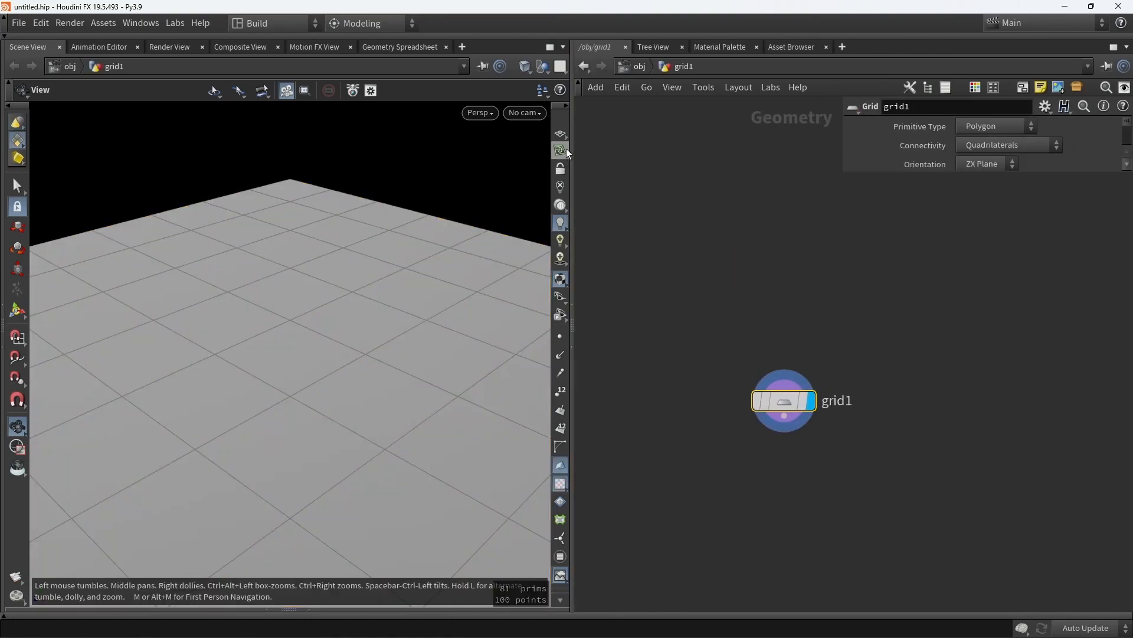
Set the grid's size to 5 by 5 and turn on point display in the viewport.
scroll(410, 273, "down", 6)
mouse_move(961, 178)
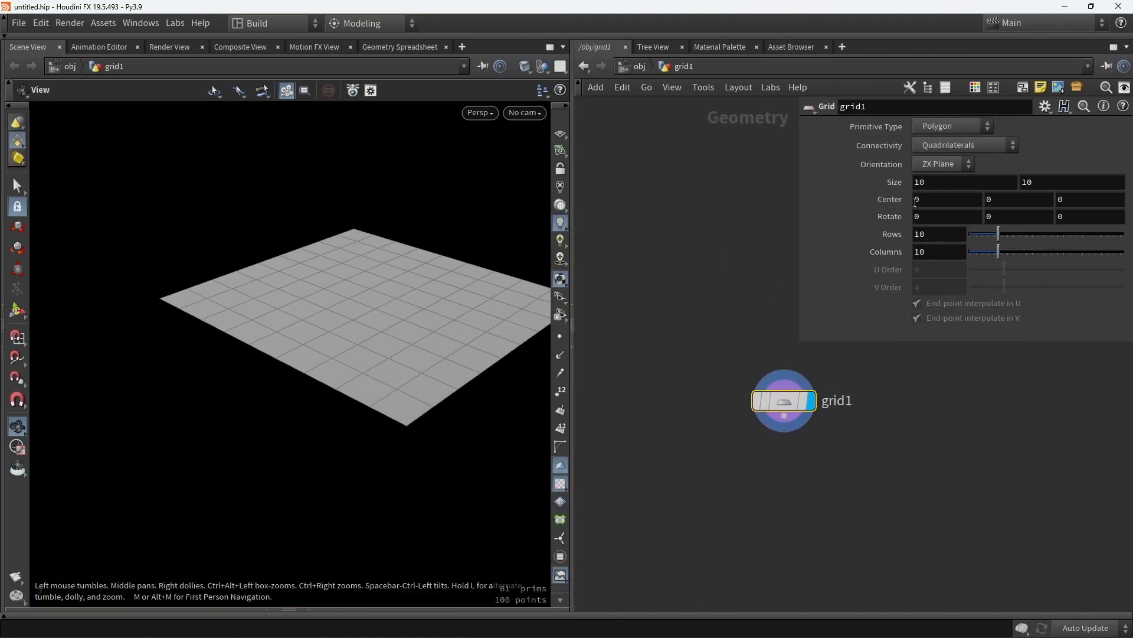
left_click_drag(932, 182, 907, 182)
type("5")
left_click_drag(1042, 183, 1014, 182)
type("5")
left_click(725, 247)
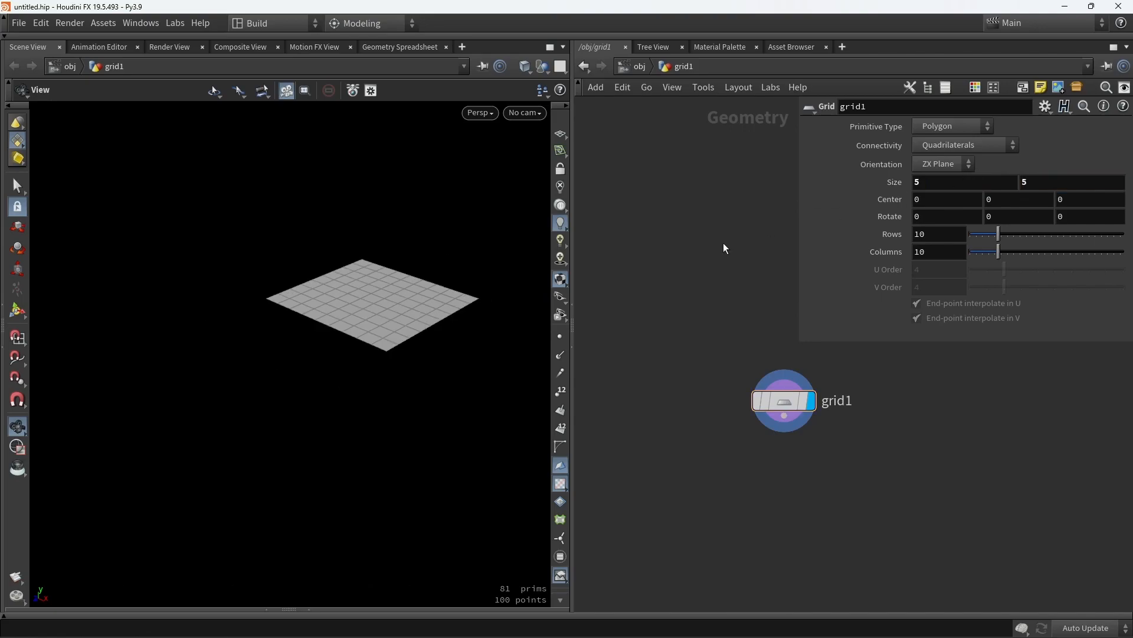
left_click_drag(356, 243, 587, 316)
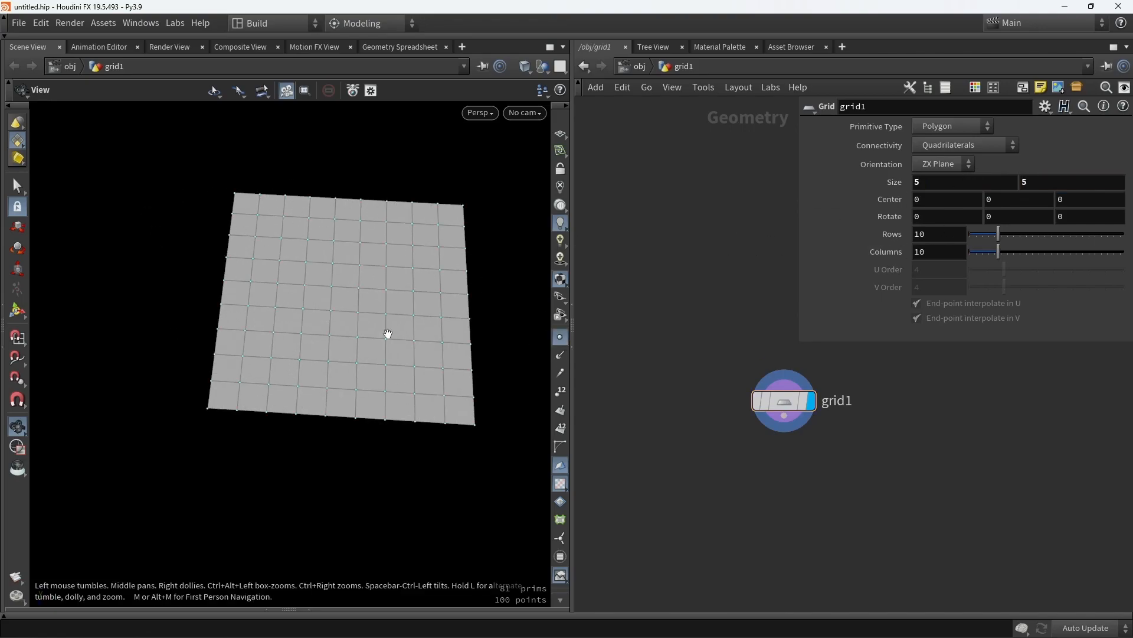
scroll(962, 184, "down", 3)
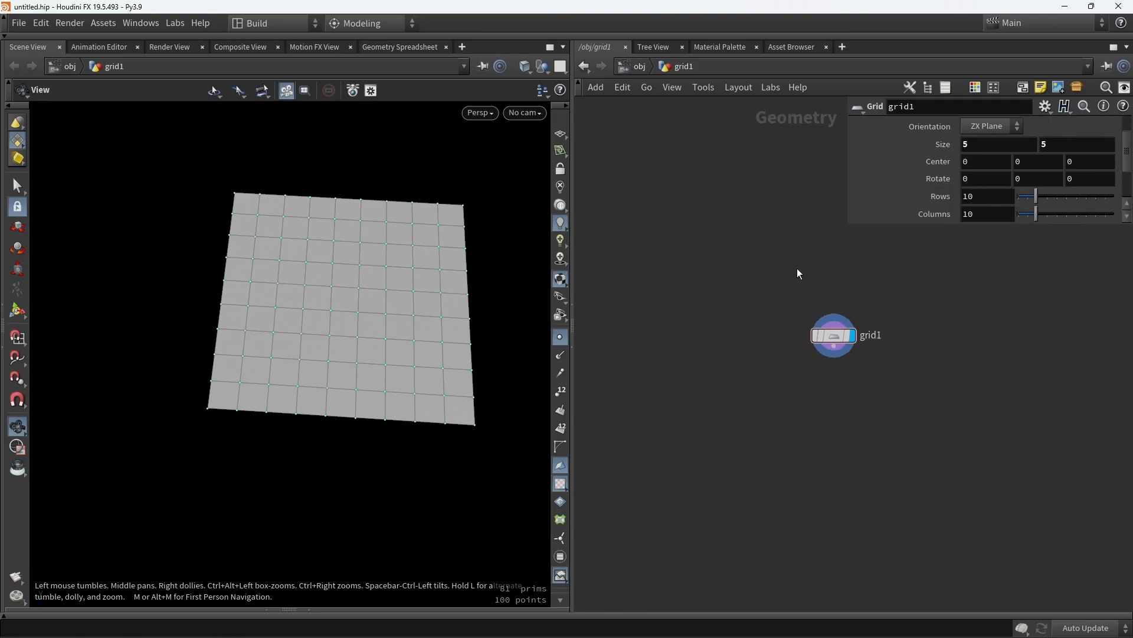
mouse_move(1032, 197)
left_mouse_down()
mouse_move(1082, 197)
mouse_move(1035, 199)
left_mouse_up()
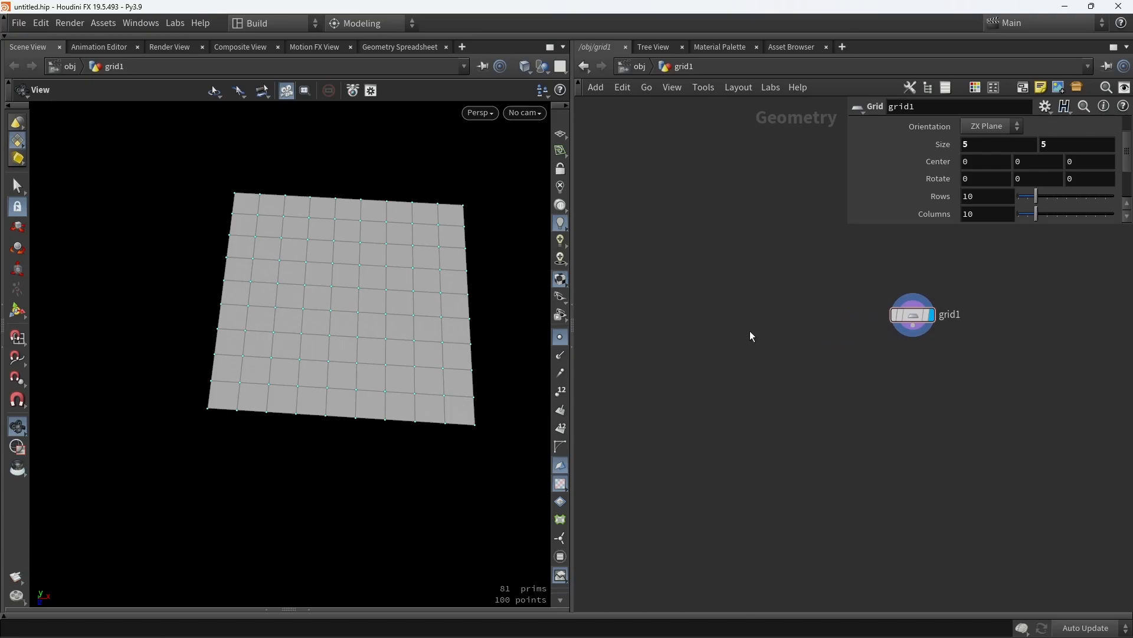
Add a Box node beside the grid in the same network.
key("Tab")
type("box")
key("Return")
left_click(727, 318)
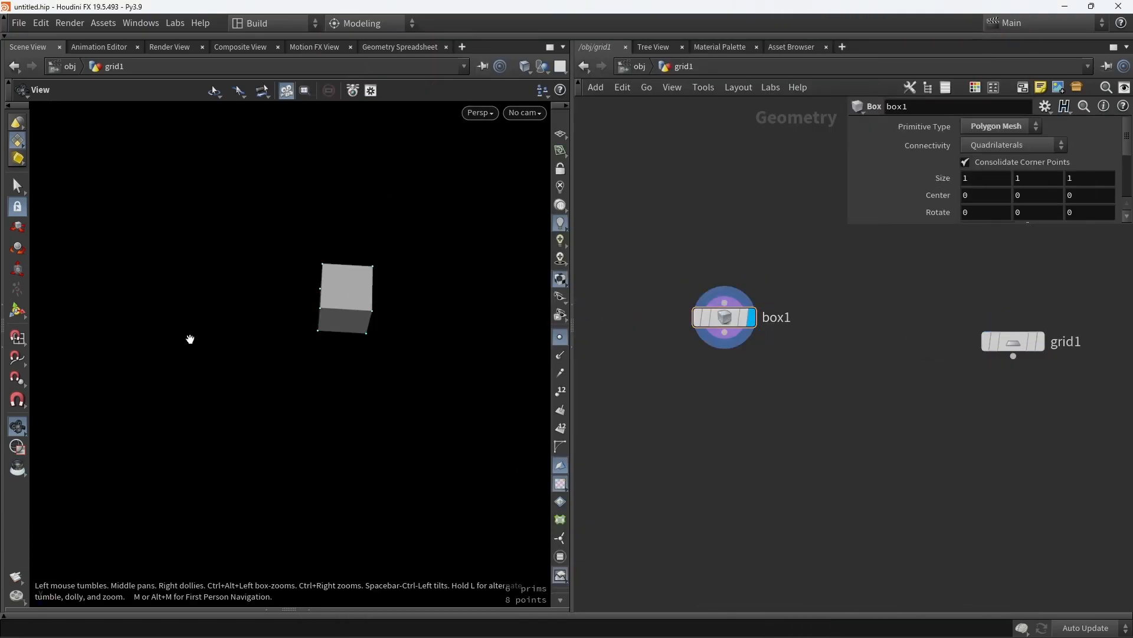
Resize the box in the viewport to brick proportions, about 1 by 0.49 by 0.353.
left_click_drag(435, 373, 335, 303)
right_click_drag(335, 303, 431, 297)
left_click_drag(431, 296, 339, 314)
key("Return")
key("ctrl+z")
key("Escape")
key("Return")
left_click_drag(325, 242, 357, 324)
scroll(294, 276, "up", 10)
scroll(294, 277, "down", 6)
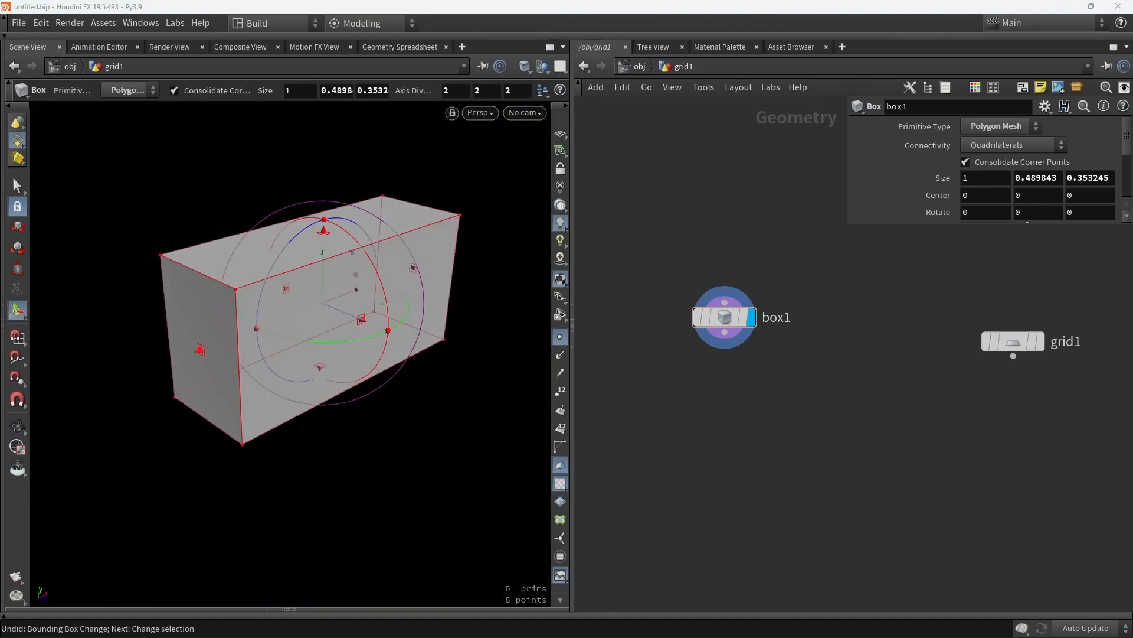
Divide the box along its height by setting the Y axis divisions to 4.
left_click_drag(854, 226, 851, 277)
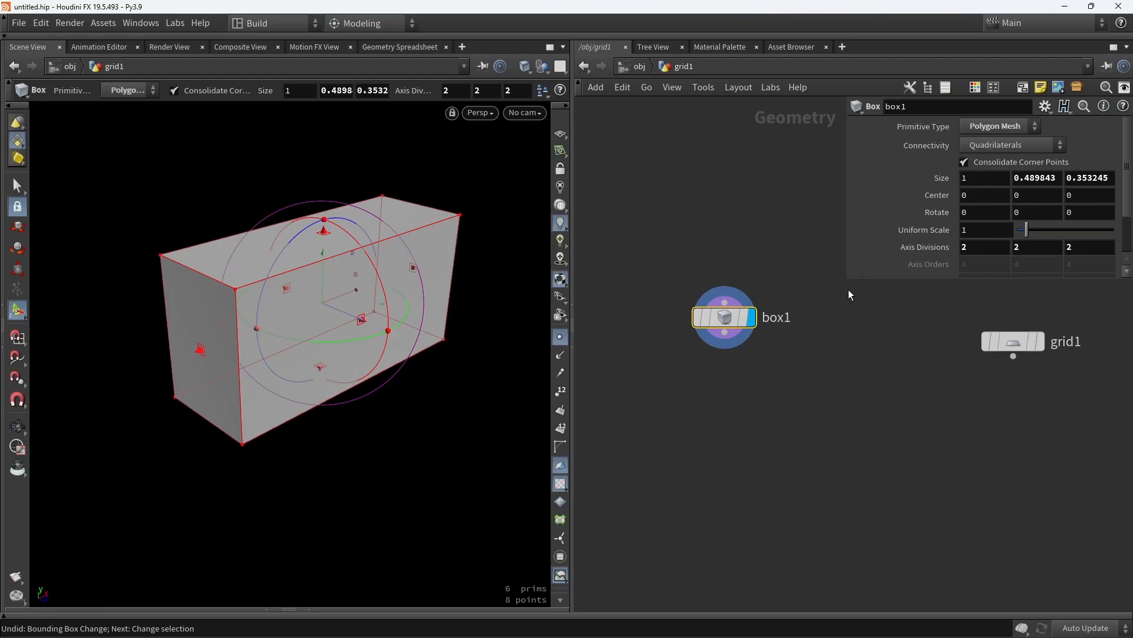
left_click_drag(255, 331, 228, 354, "alt")
key("w")
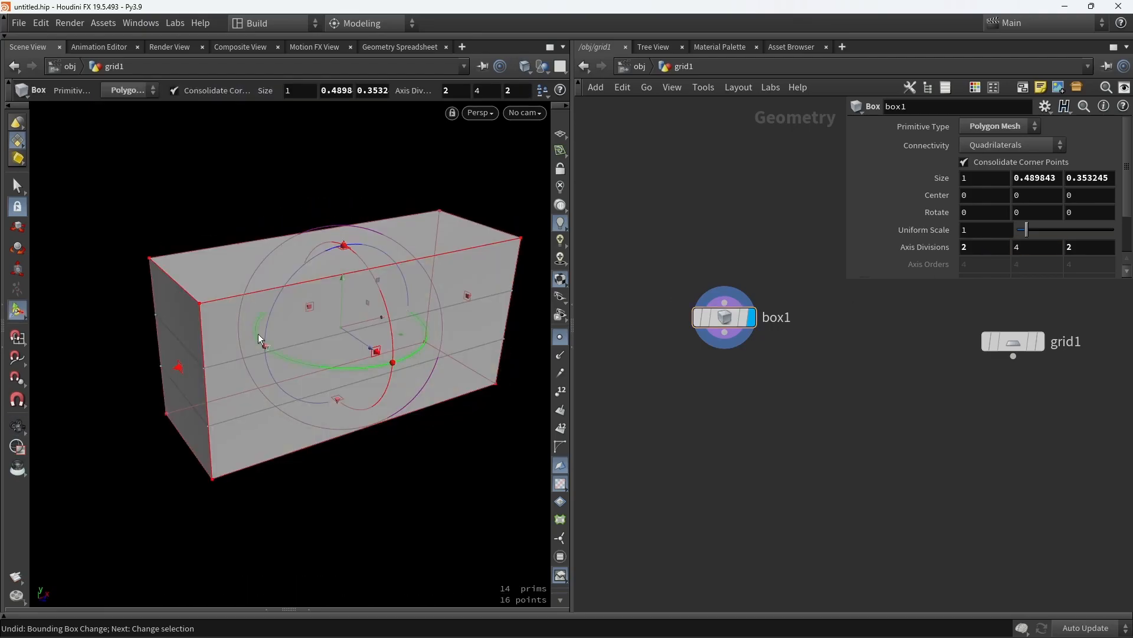
Add a PolyBevel node wired to the output of the box.
key("Tab")
type("be")
left_click(938, 86)
left_click(750, 425)
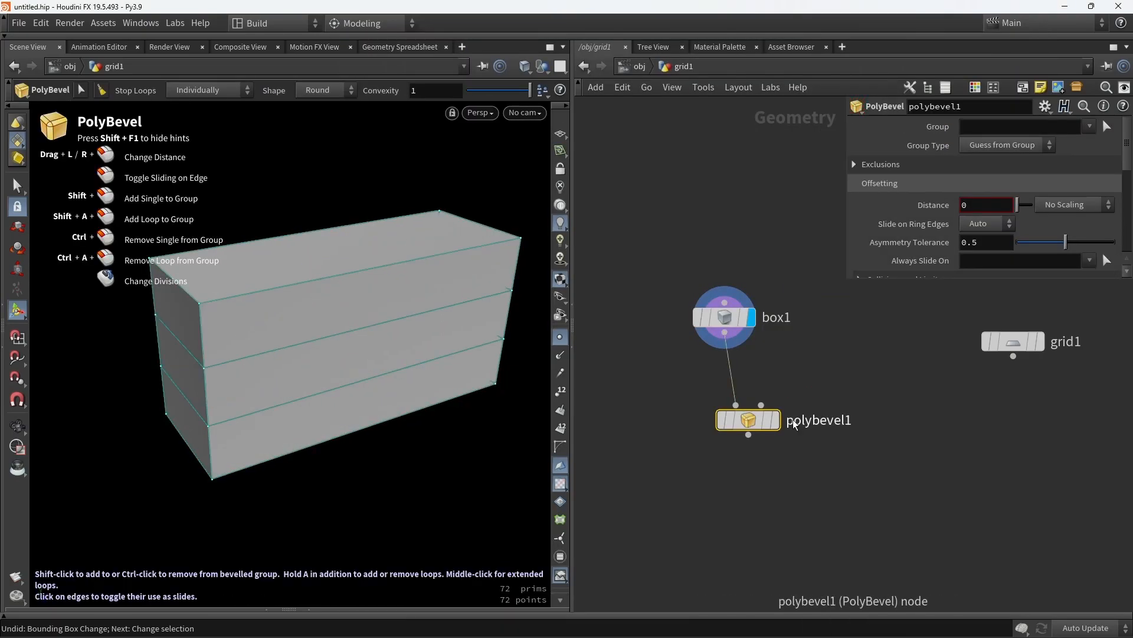
Make the bevel ignore flat edges and set its distance to about 0.026.
left_click(866, 164)
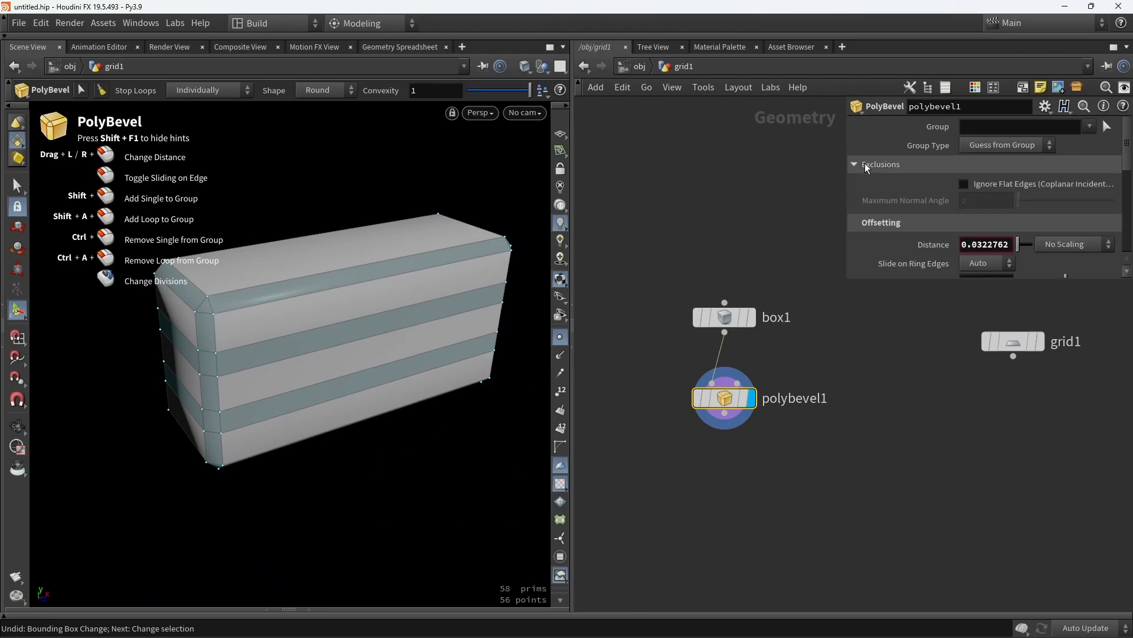
left_click(1039, 187)
mouse_move(301, 396)
left_mouse_down("alt")
mouse_move(379, 370)
mouse_move(297, 387)
left_mouse_up("alt")
scroll(297, 387, "down", 2)
left_click_drag(466, 374, 460, 371)
scroll(367, 354, "up", 1)
left_click_drag(386, 356, 387, 357)
mouse_move(386, 357)
left_mouse_down("alt")
mouse_move(398, 356)
mouse_move(379, 381)
mouse_move(372, 371)
left_mouse_up("alt")
Switch the radial menu set to Poly Modeling and bevel the box's two horizontal edge loops by about 0.03.
key("3")
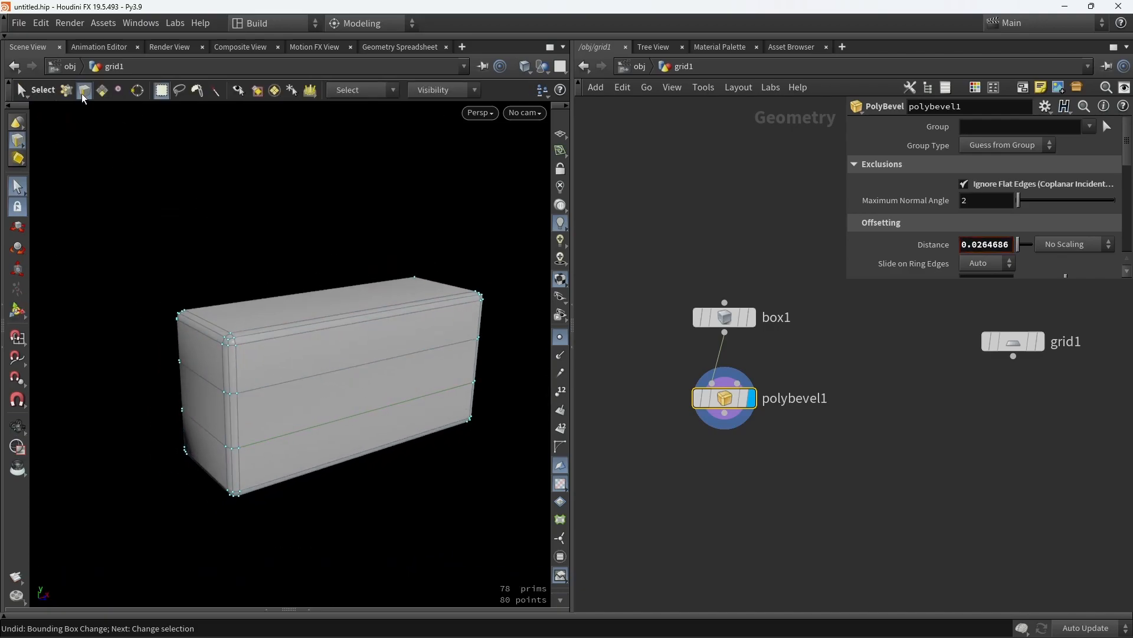
double_click(333, 376)
double_click(335, 421, "shift")
mouse_move(336, 408)
left_mouse_down("alt")
mouse_move(278, 362)
mouse_move(346, 411)
left_mouse_up("alt")
left_click(380, 24)
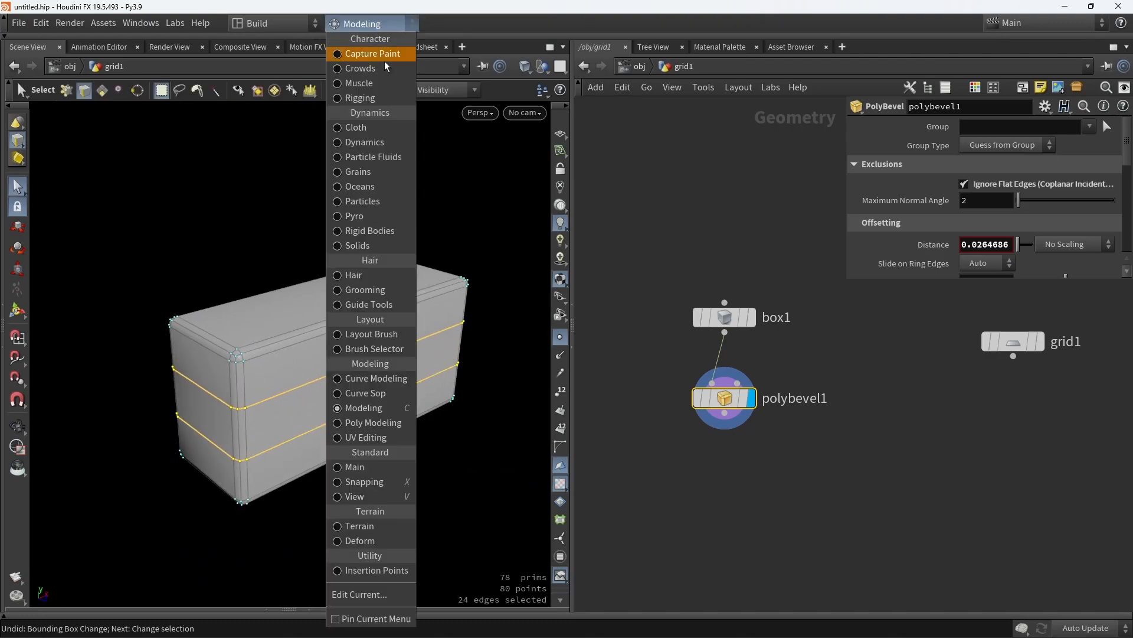
left_click(389, 424)
key("c")
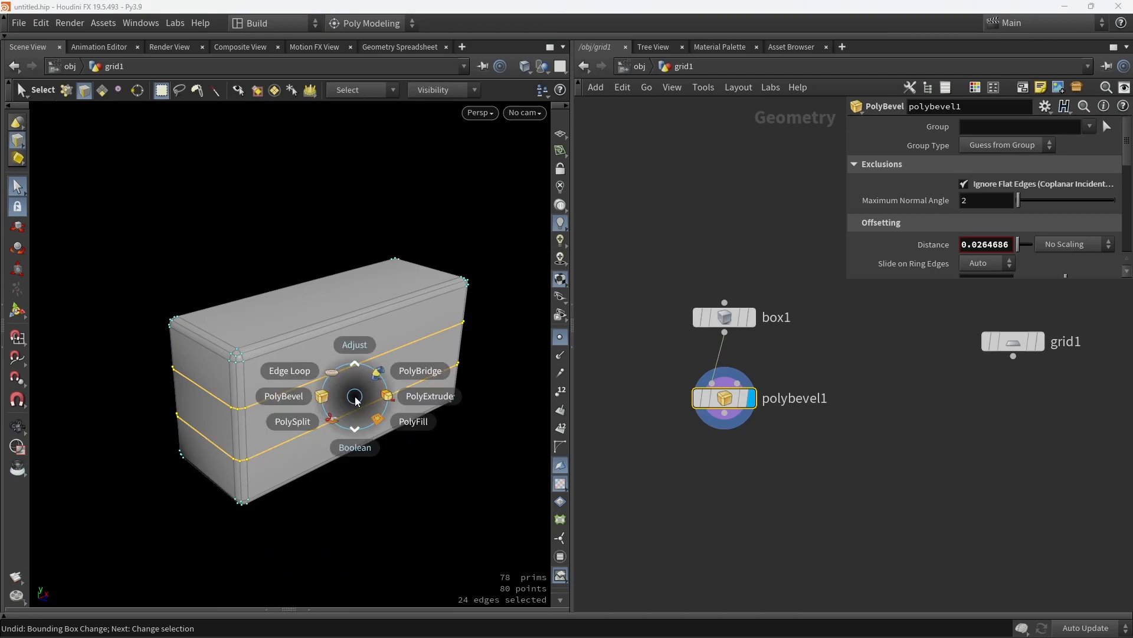
left_click(287, 407)
mouse_move(329, 390)
left_mouse_down()
mouse_move(354, 389)
mouse_move(329, 385)
left_mouse_up()
mouse_move(260, 392)
left_mouse_down("alt")
mouse_move(248, 382)
mouse_move(260, 397)
left_mouse_up("alt")
key("c")
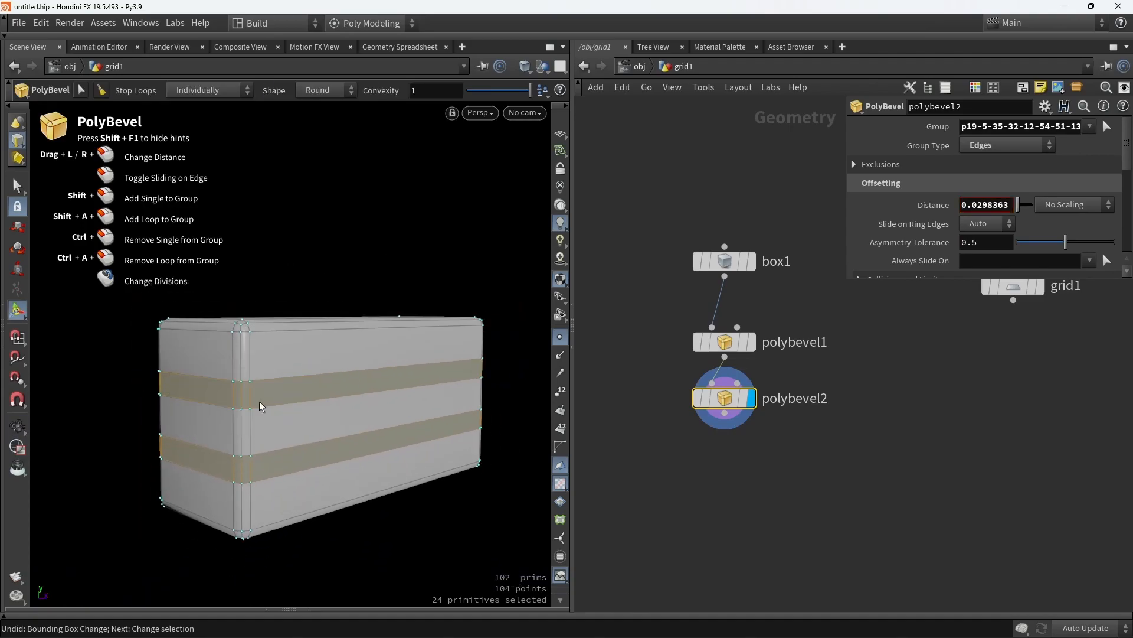
Set the second bevel's fillet divisions to 2 and its profile to Ramp.
left_click_drag(846, 279, 788, 505)
scroll(239, 413, "up", 1)
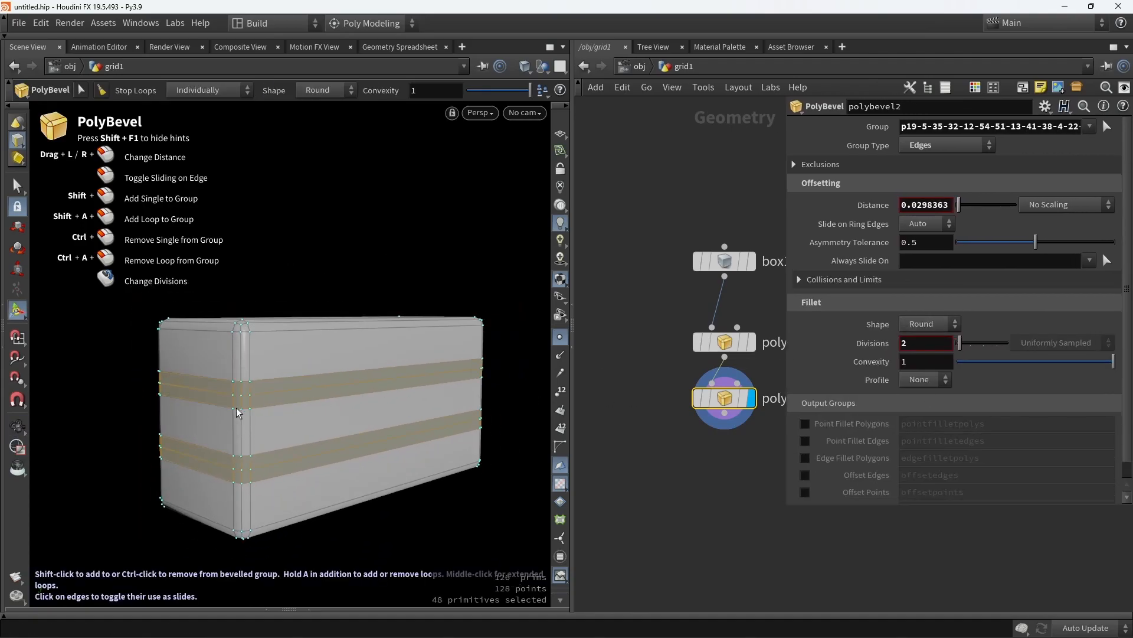
key("space")
scroll(308, 406, "up", 2)
left_click(924, 379)
left_click(921, 395)
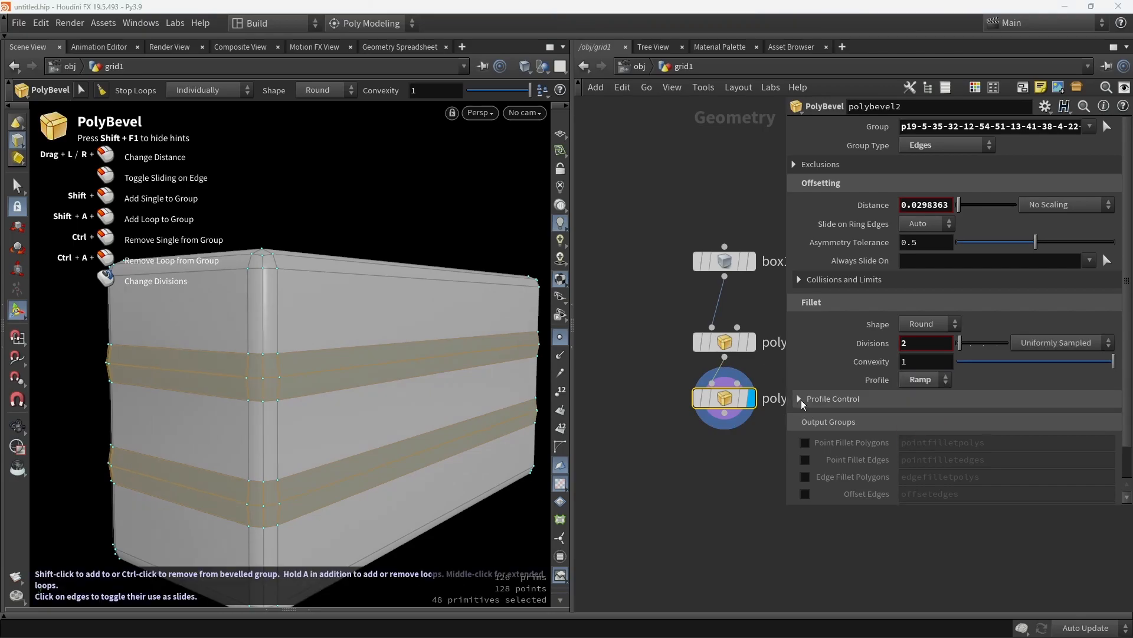
Carve grooves with the second bevel by setting the profile ramp's end point value to -0.9 at position 1.
scroll(848, 408, "down", 3)
scroll(848, 409, "down", 2)
left_click(809, 378)
left_click_drag(1107, 365, 1112, 368)
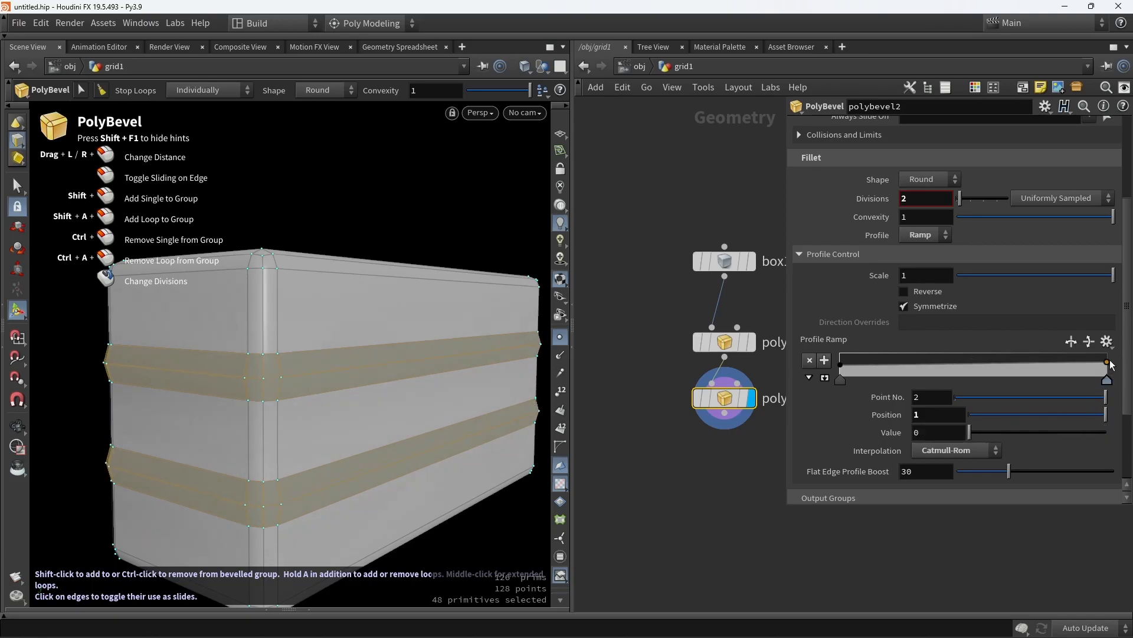
scroll(394, 359, "up", 5)
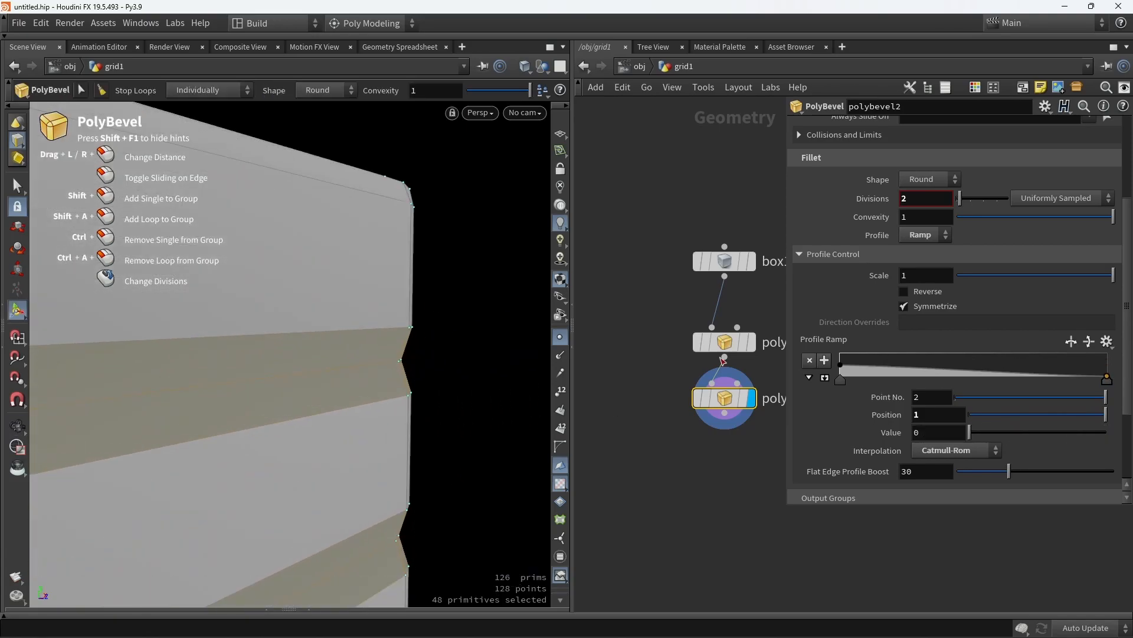
middle_click_drag(937, 435, 450, 448)
mouse_move(430, 425)
left_mouse_down()
mouse_move(317, 427)
mouse_move(373, 395)
mouse_move(354, 425)
left_mouse_up()
Display the model shaded without wireframe and turn off point display.
scroll(437, 400, "down", 4, "alt")
scroll(396, 420, "down", 5, "alt")
key("shift+w")
left_click(560, 337)
middle_click_drag(685, 509, 666, 449)
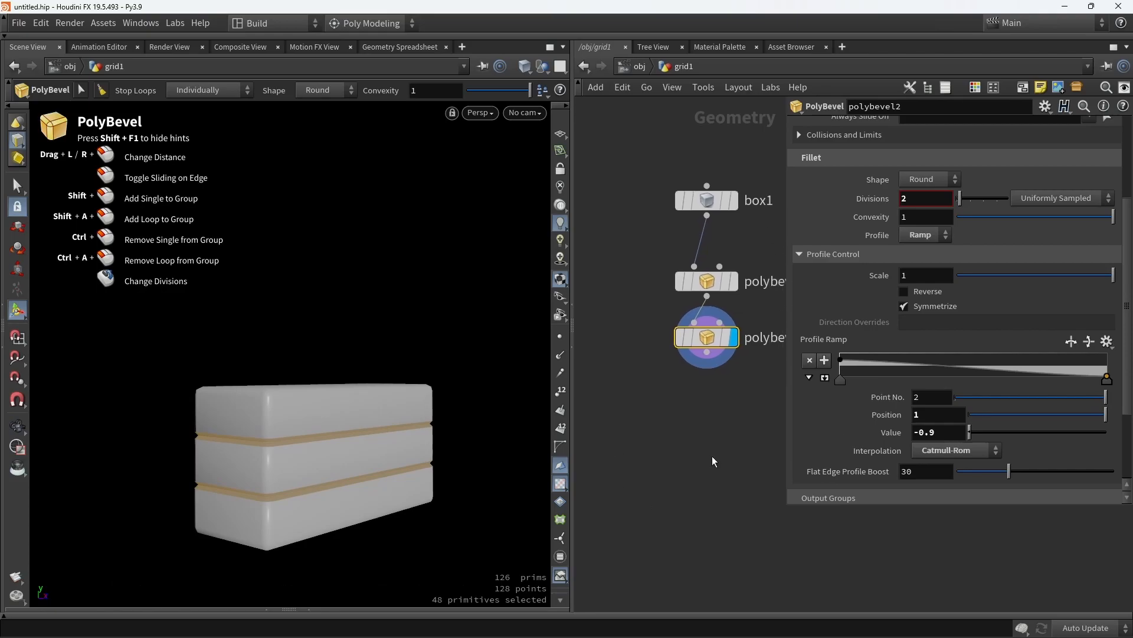
Add a Normal node after the second PolyBevel node.
left_click_drag(787, 505, 924, 406)
key("Tab")
type("null")
key("Return")
key("Escape")
key("Tab")
type("normal")
key("Return")
left_click(674, 451)
key("h")
left_click_drag(694, 497, 728, 427)
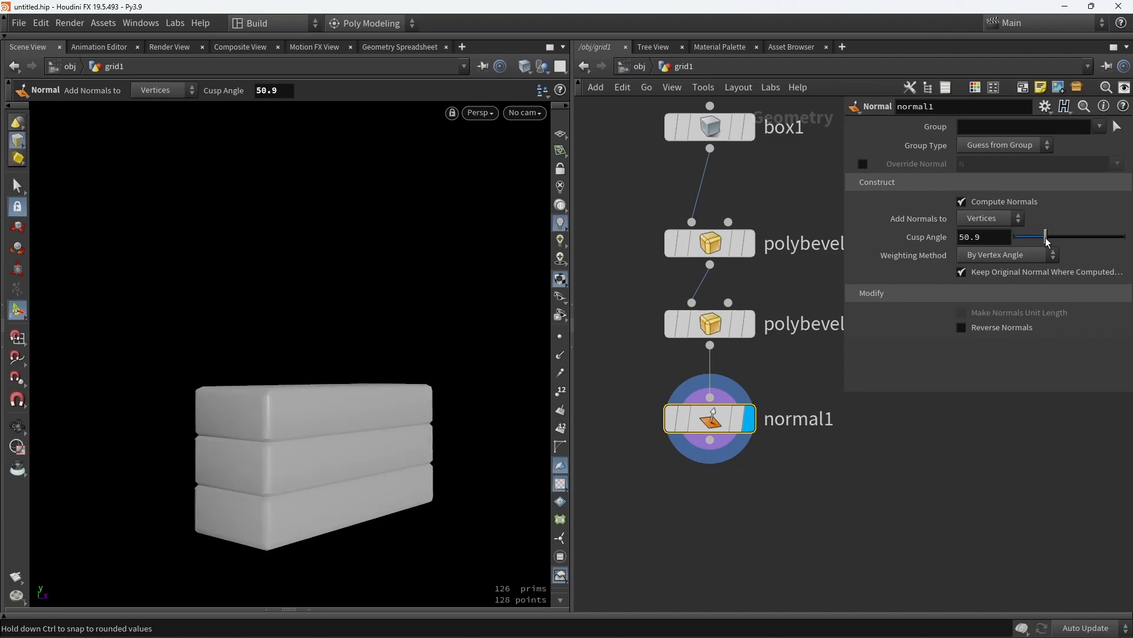
Set the Normal node's weighting method to By Face Area with a cusp angle of 56.7.
left_click(1026, 299)
key("Escape")
left_click_drag(254, 507, 274, 370)
middle_click_drag(875, 416, 805, 433)
scroll(804, 433, "down", 6)
left_click_drag(750, 435, 700, 287, "shift")
middle_click_drag(815, 378, 770, 376)
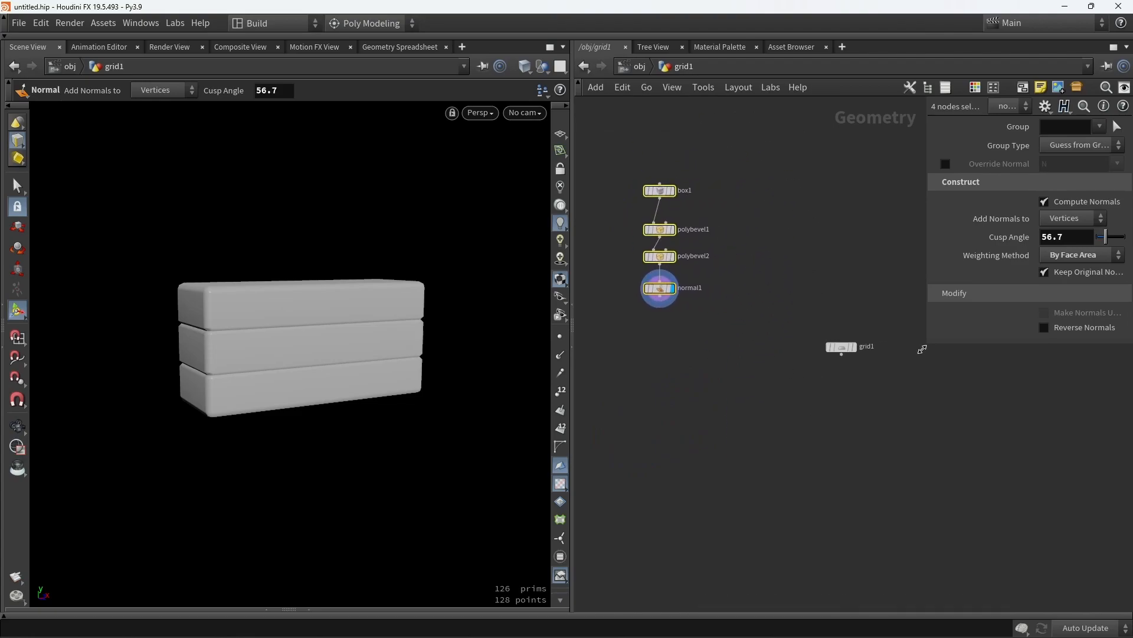
Add a Copy to Points node and wire the Normal node into its geometry input.
left_click_drag(924, 347, 896, 269)
left_click(733, 243)
scroll(771, 359, "up", 2)
key("Tab")
type("copy")
left_click(875, 72)
left_click(800, 397)
scroll(658, 338, "up", 1)
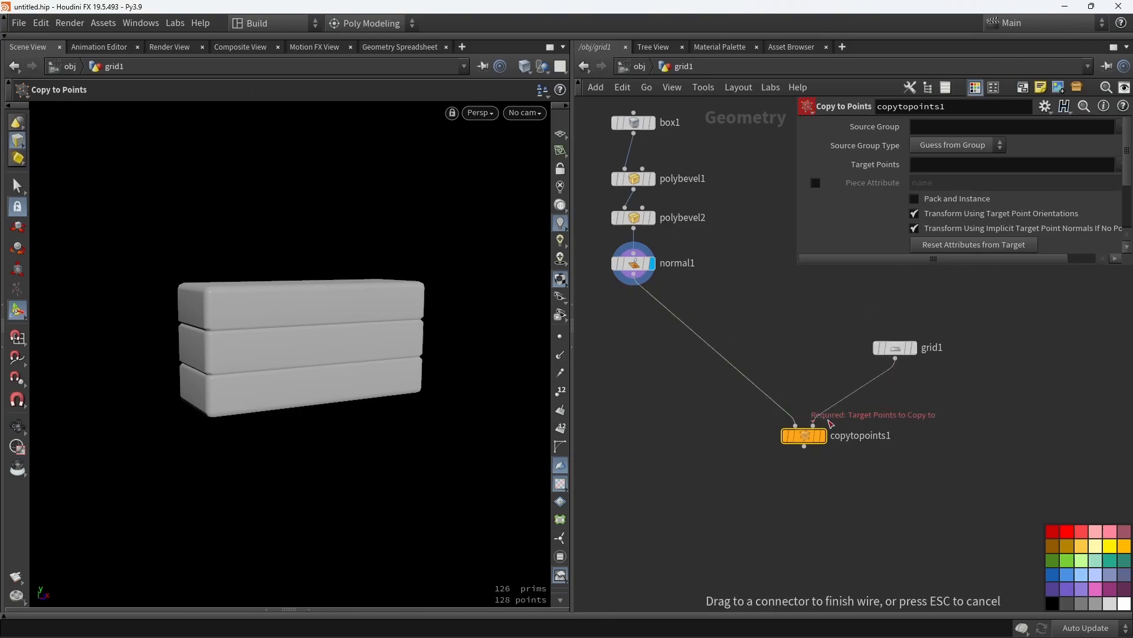
Connect the grid as the target points of the Copy to Points node and display the copied bricks.
left_click_drag(834, 421, 817, 425)
left_click(824, 436)
left_click_drag(808, 435, 807, 472)
key("space+g")
left_click_drag(347, 361, 385, 439, "alt")
scroll(313, 458, "up", 4)
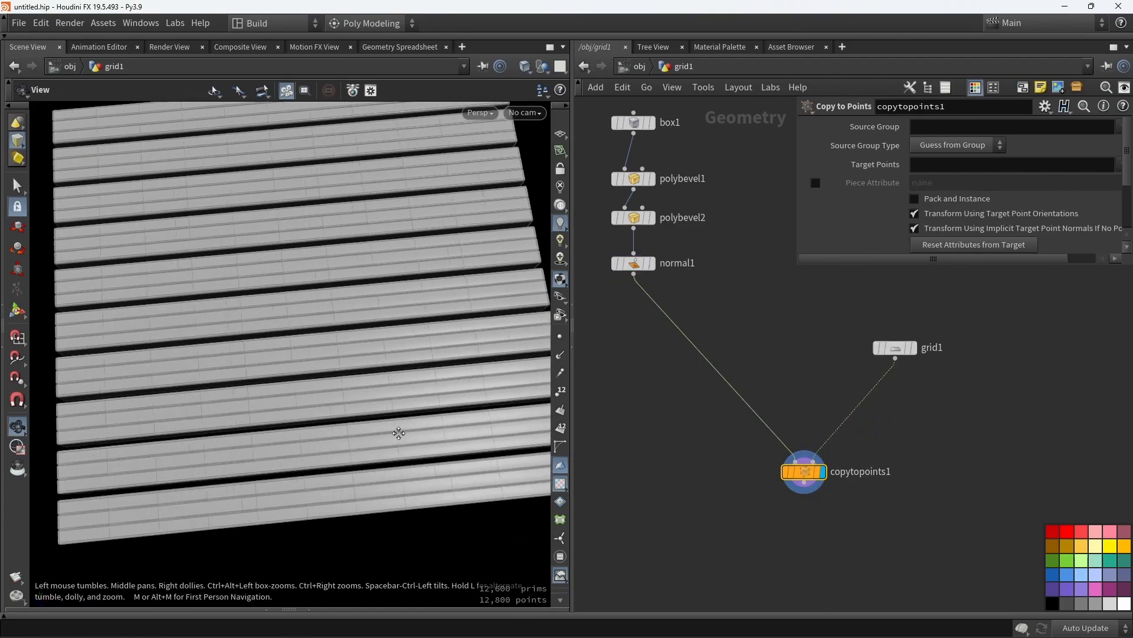
Set the grid to 7 rows and 6 columns to space out the brick copies.
left_click(896, 347)
left_click_drag(989, 234, 983, 231)
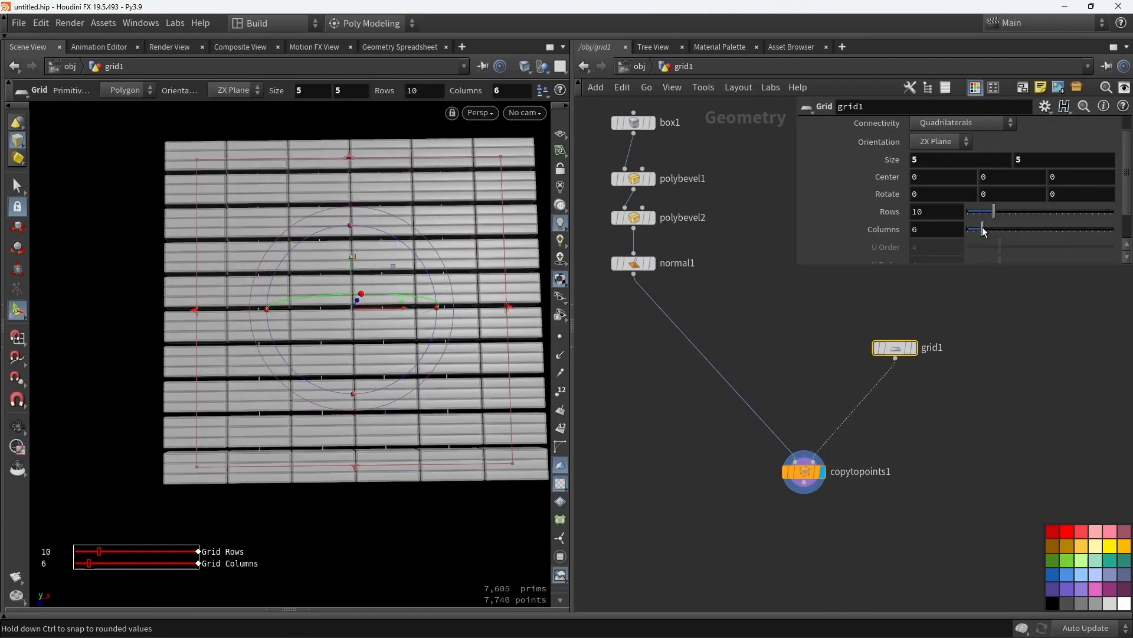
left_click_drag(304, 452, 331, 443, "alt")
scroll(271, 349, "up", 3)
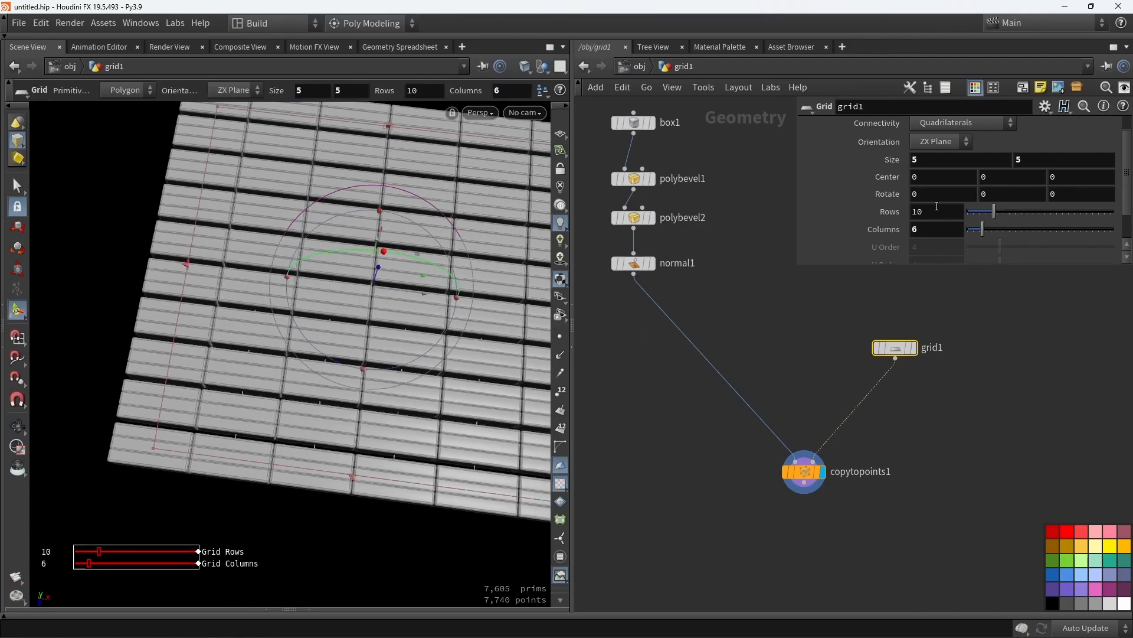
left_click_drag(996, 210, 986, 210)
left_click_drag(365, 412, 306, 433, "alt")
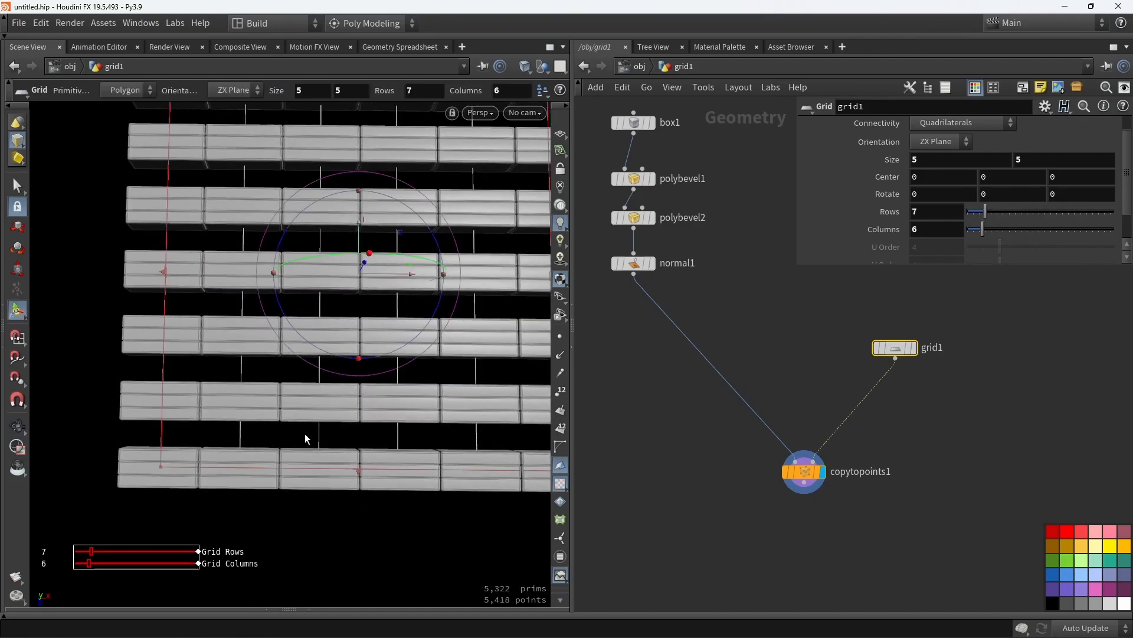
Insert a Copy and Transform node between the grid and the Copy to Points node.
middle_click_drag(926, 362, 876, 403)
left_click(916, 410)
key("o")
key("Tab")
key("Return")
left_click(868, 407)
scroll(873, 408, "up", 3)
left_click_drag(866, 408, 813, 396)
left_click(845, 395)
Offset the copied grid by about 0.372 in Z and along X to stagger the bricks, displaying the Copy to Points output.
left_click_drag(283, 416, 363, 304, "alt")
key("w")
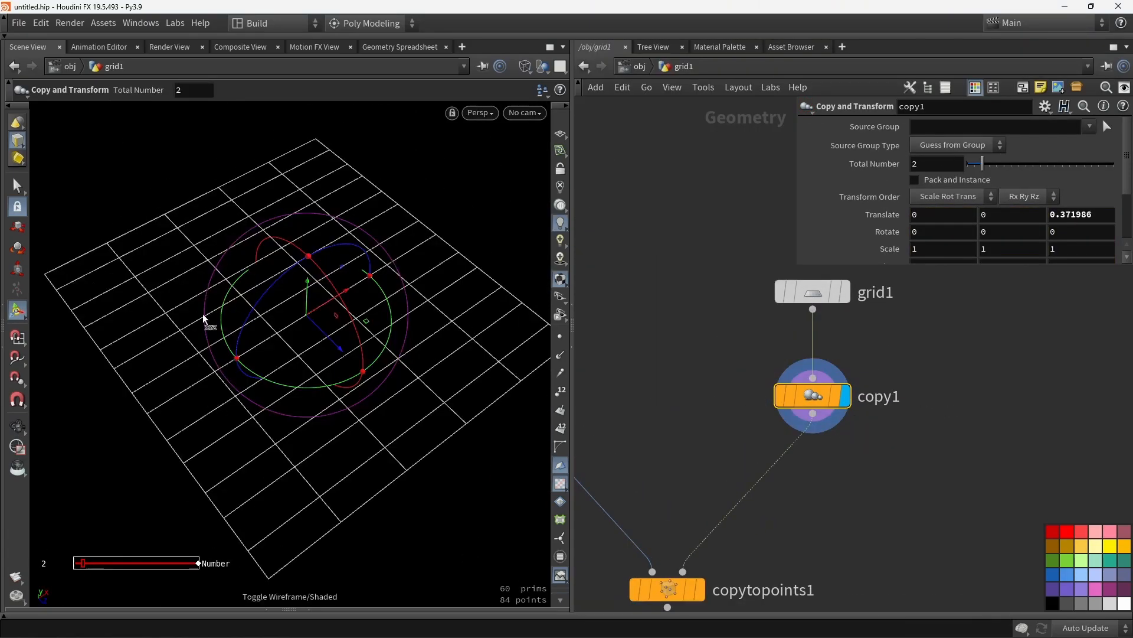
left_click(699, 589)
key("w")
left_click(813, 395)
left_click_drag(354, 294, 417, 307)
left_click_drag(266, 316, 229, 232, "alt")
scroll(246, 319, "up", 5)
scroll(229, 232, "down", 5)
Set the grid's rows to 6.
left_click(812, 291)
left_click_drag(349, 383, 464, 315, "alt")
key("Return")
mouse_move(985, 210)
left_mouse_down()
mouse_move(993, 206)
mouse_move(983, 204)
left_mouse_up()
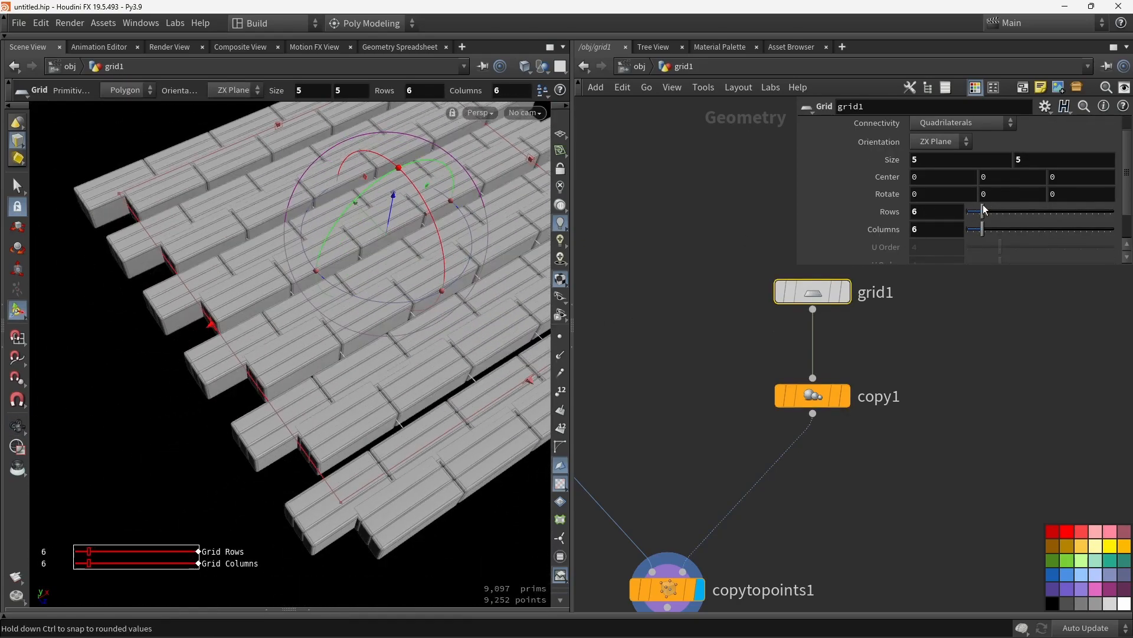
Adjust the Copy and Transform translation to about 0.5 in X and 0.506 in Z so the brick rows interlock.
left_click(813, 395)
left_click_drag(483, 293, 413, 289)
left_click_drag(426, 196, 379, 329)
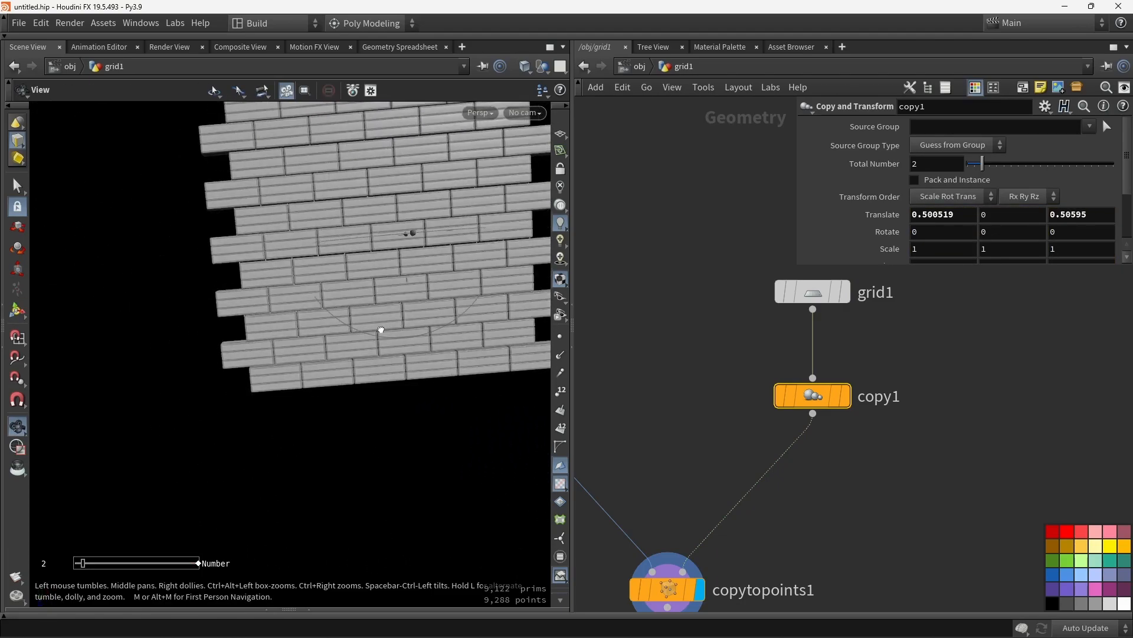
middle_click_drag(380, 329, 318, 402, "alt")
scroll(387, 408, "up", 3, "alt")
left_click_drag(319, 403, 408, 387, "alt")
scroll(396, 402, "down", 4, "alt")
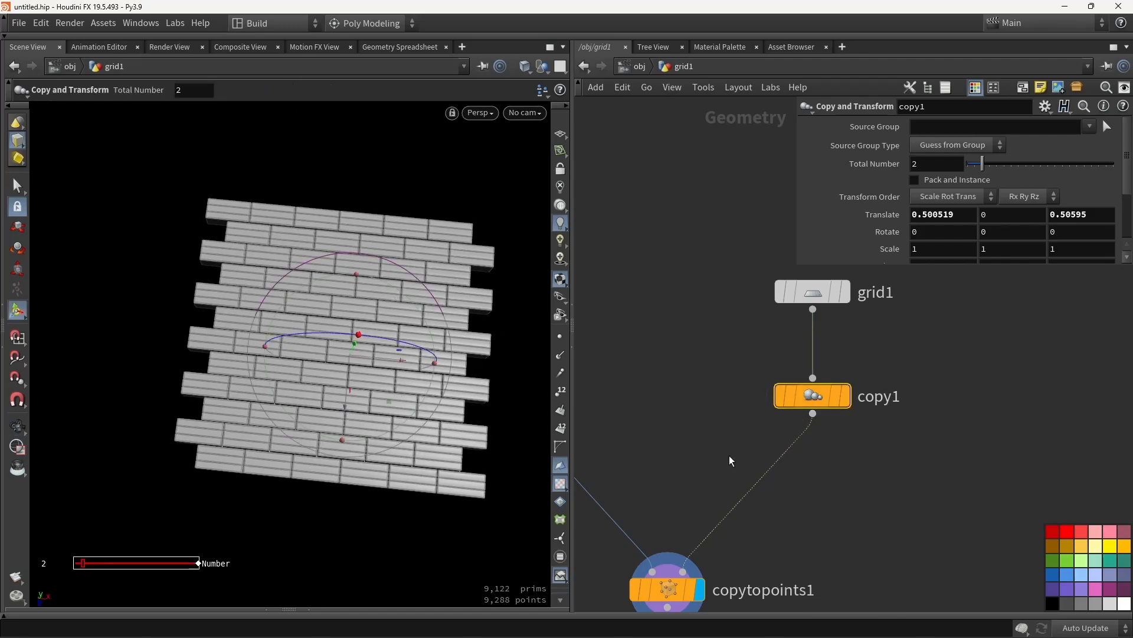
Move the Copy to Points node further below Copy and Transform to make room in the network.
middle_click_drag(728, 467, 737, 383)
scroll(737, 383, "down", 2)
left_click_drag(701, 470, 700, 526)
middle_click_drag(841, 457, 877, 432)
left_click_drag(370, 420, 334, 410, "alt")
scroll(367, 400, "up", 3, "alt")
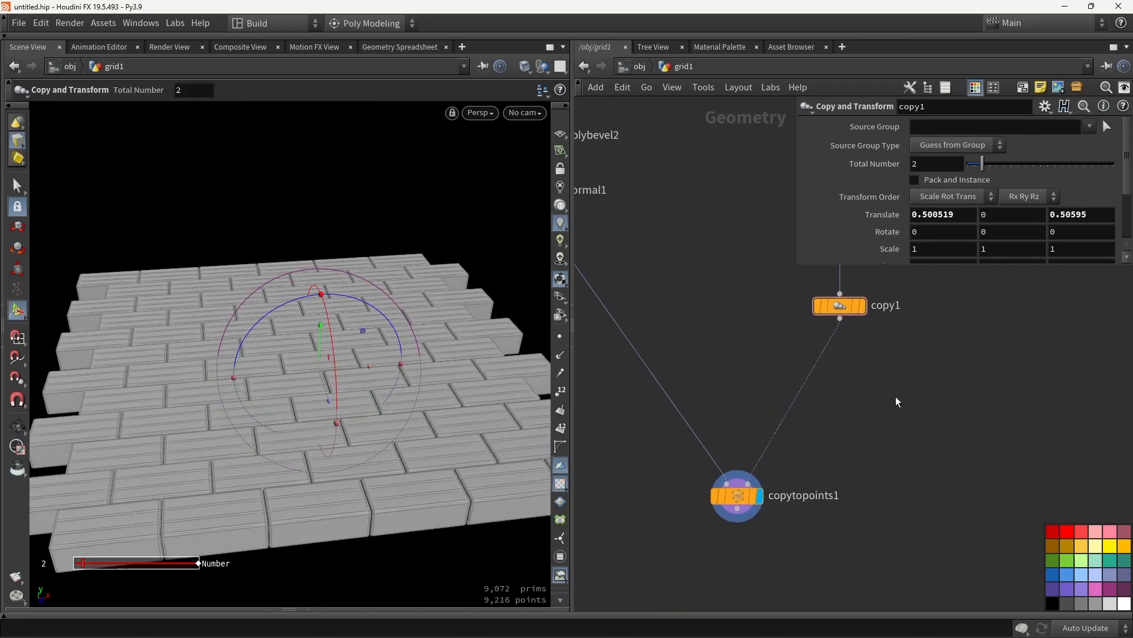
Insert a Point Jitter node between Copy and Transform and Copy to Points, displaying the Copy to Points output.
key("Tab")
type("jit")
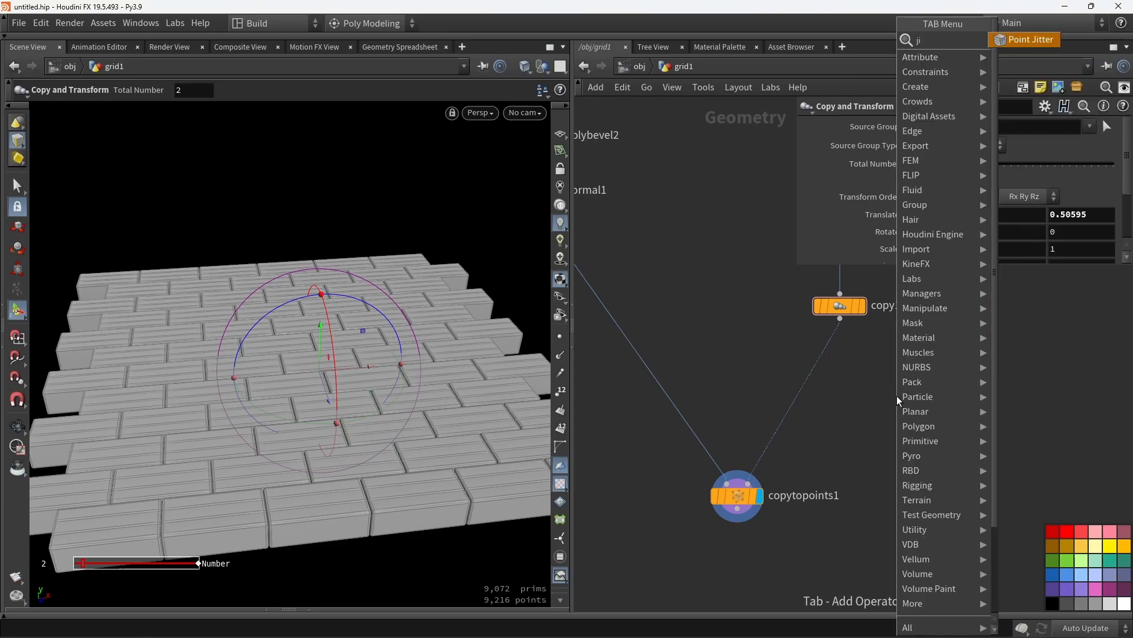
key("Return")
left_click(879, 416)
scroll(879, 416, "up", 2)
left_click_drag(878, 415, 823, 351)
left_click(877, 350)
left_click(707, 531)
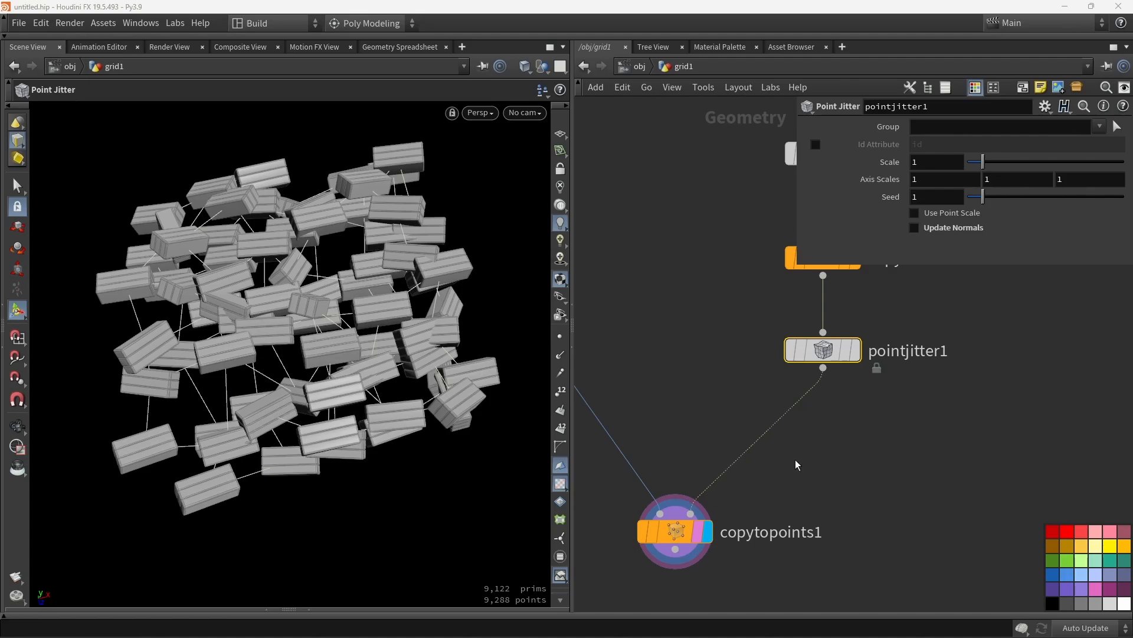
Set the Point Jitter scale to 0.11 to keep the brick displacement small.
left_click_drag(983, 162, 972, 167)
key("Escape")
left_click_drag(330, 331, 368, 348)
left_click_drag(319, 289, 348, 333, "alt")
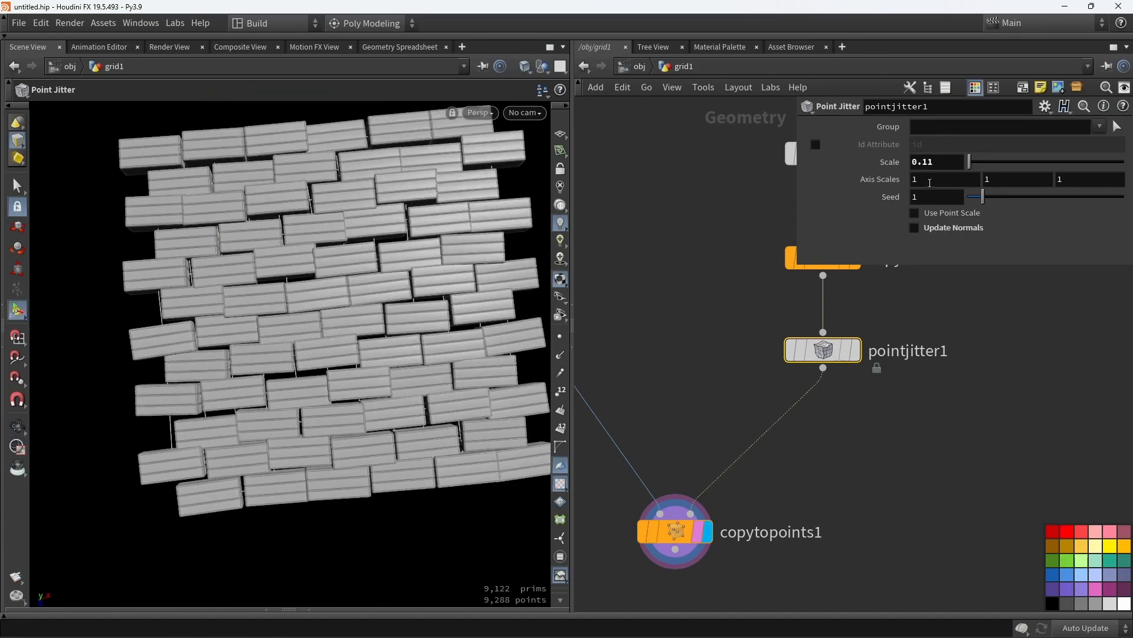
Set the Point Jitter's X and Z axis scales to 0 so bricks vary only in height.
double_click(1060, 185)
type("0")
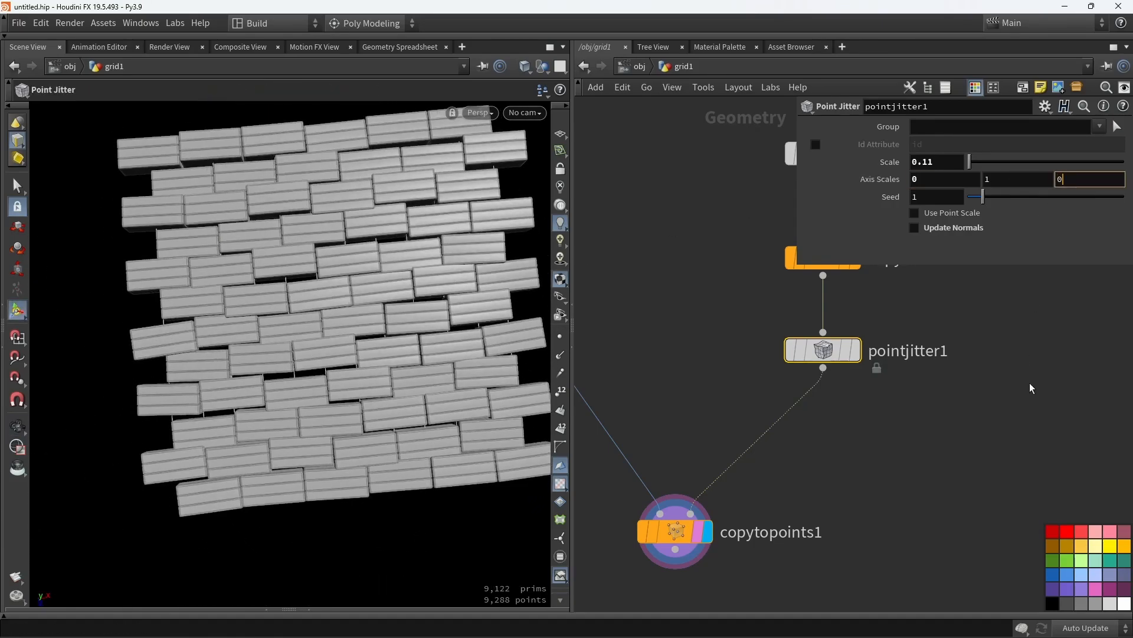
left_click(1030, 386)
left_click_drag(338, 405, 344, 382, "alt")
scroll(786, 319, "down", 3)
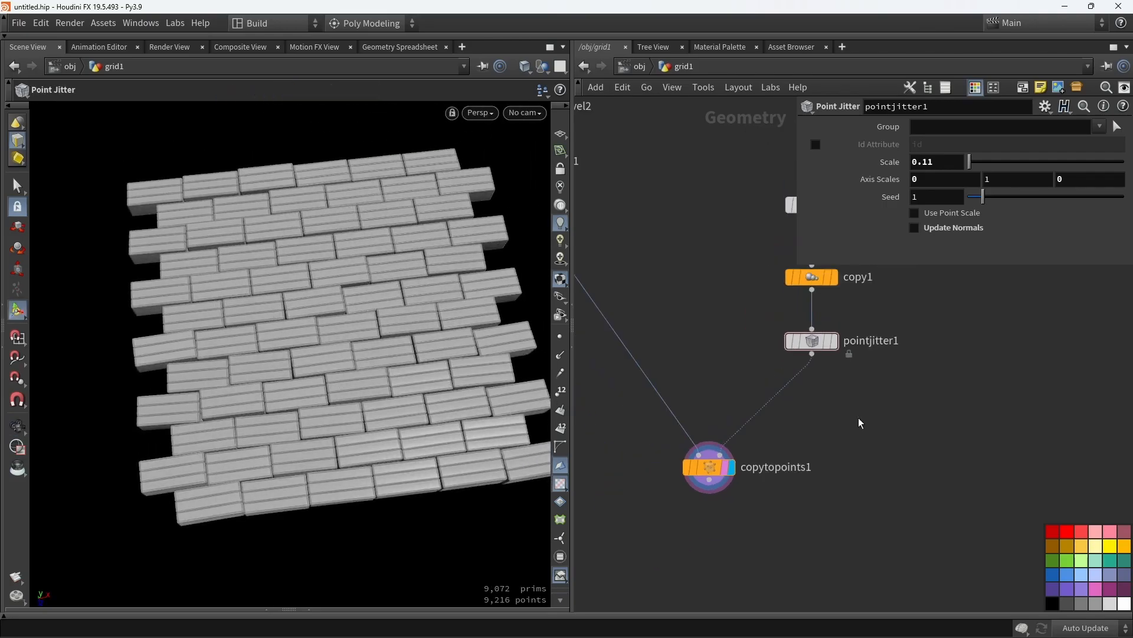
Insert a Labs Instance Attributes node between Point Jitter and Copy to Points.
key("Tab")
type("insta")
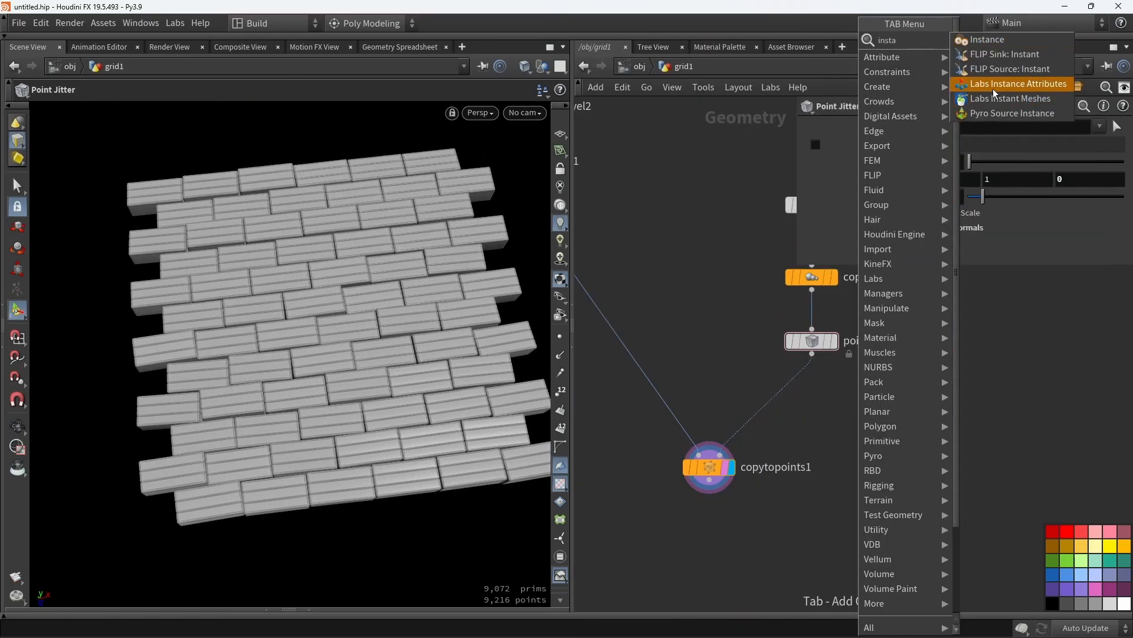
left_click(995, 87)
left_click(849, 406)
scroll(849, 406, "up", 2)
left_click_drag(850, 406, 794, 421)
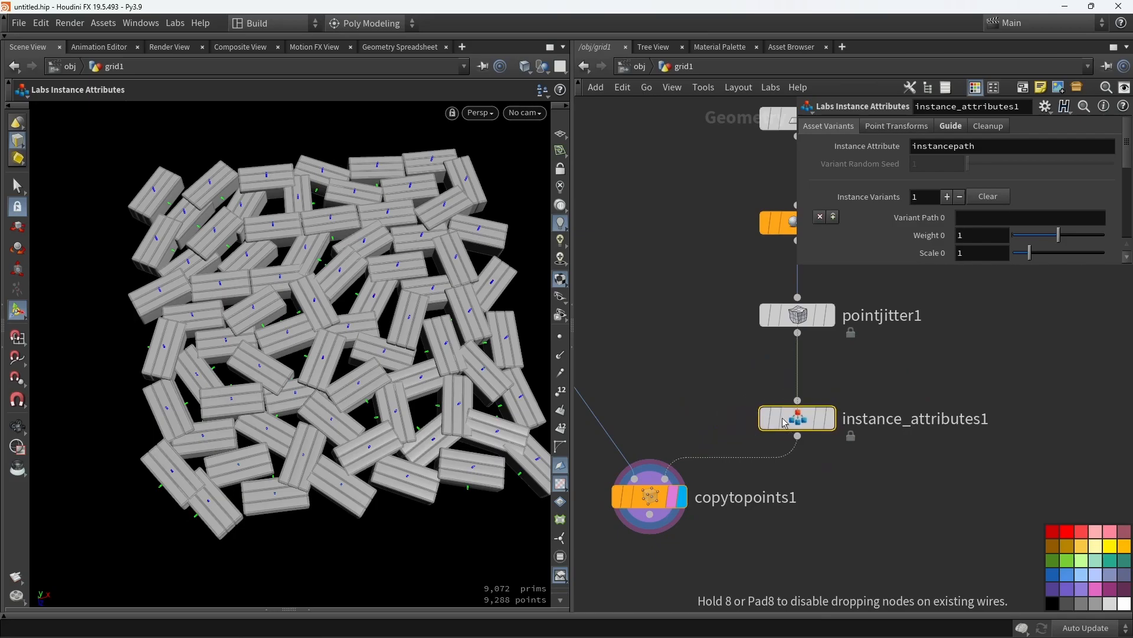
Move Copy to Points and Instance Attributes down to make room below Point Jitter.
scroll(694, 445, "down", 1)
middle_click_drag(694, 445, 730, 371)
left_click_drag(694, 413, 674, 496)
left_click_drag(814, 347, 812, 417)
middle_click_drag(812, 414, 770, 466)
Insert an Attribute Wrangle node between Point Jitter and Instance Attributes.
left_click_drag(845, 355, 763, 319)
left_click(709, 351)
key("Tab")
type("wra")
left_click(873, 42)
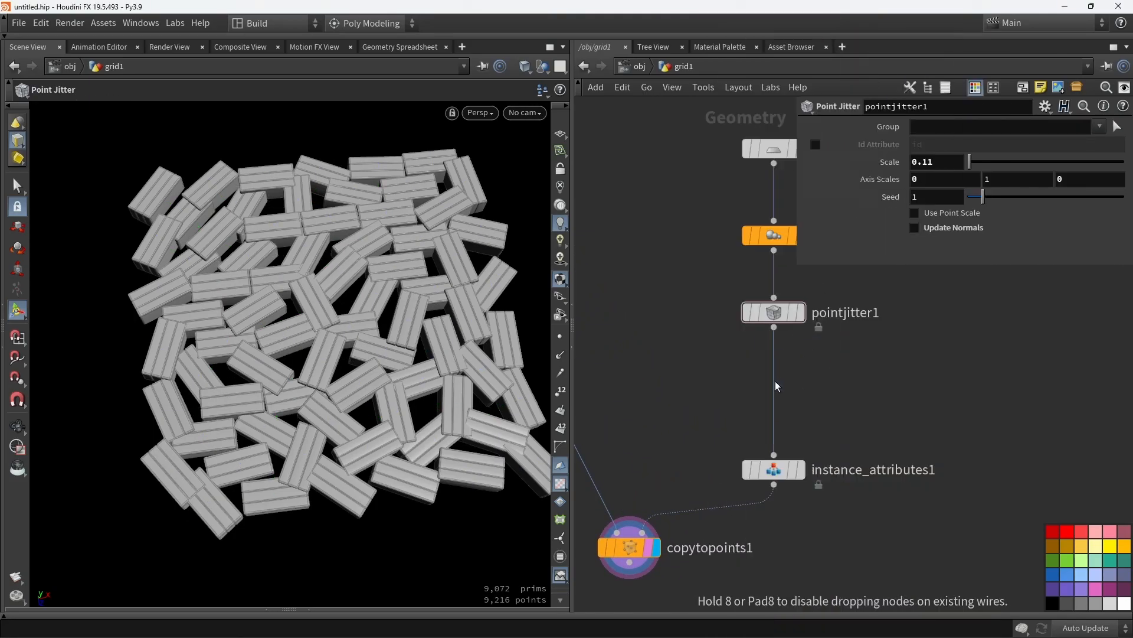
left_click(774, 384)
scroll(774, 385, "up", 3)
Enter the wrangle expression @N = {0,1,0}; so the point normals face upward.
left_click(862, 248)
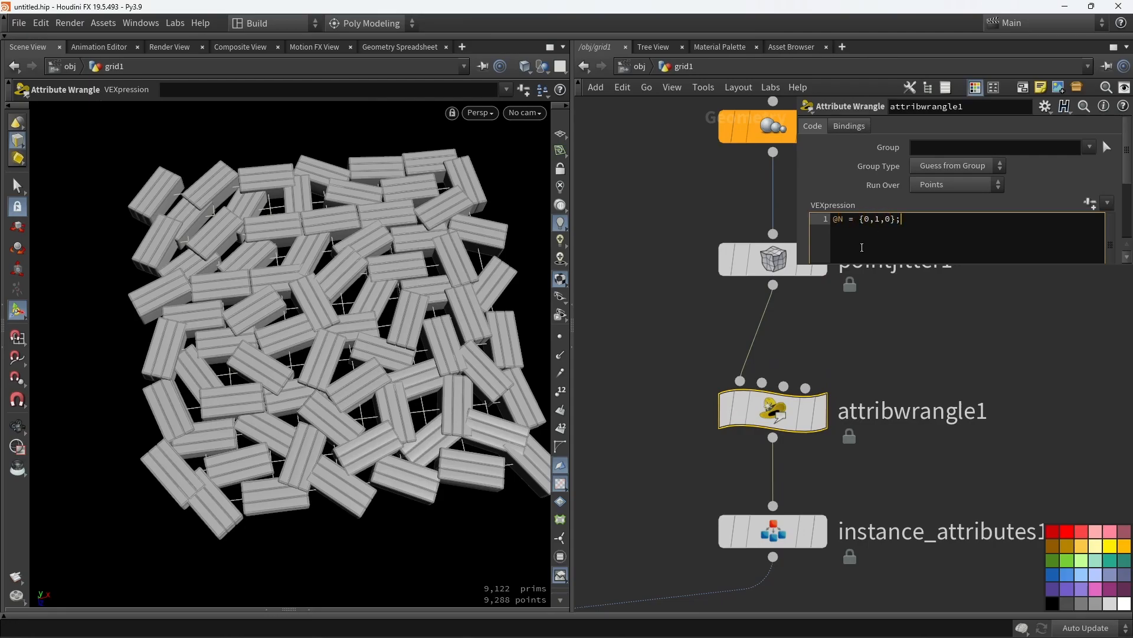
left_click(1008, 317)
left_click_drag(198, 354, 251, 227, "alt")
left_click_drag(472, 366, 508, 381, "alt")
Toggle the bypass of the Attribute Wrangle and Instance Attributes nodes to compare their effect on the bricks' orientation.
middle_click_drag(673, 380, 664, 342)
left_click_drag(664, 341, 715, 484)
left_click(719, 487)
left_click(720, 487)
left_click(719, 487)
left_click(720, 487)
left_click(720, 487)
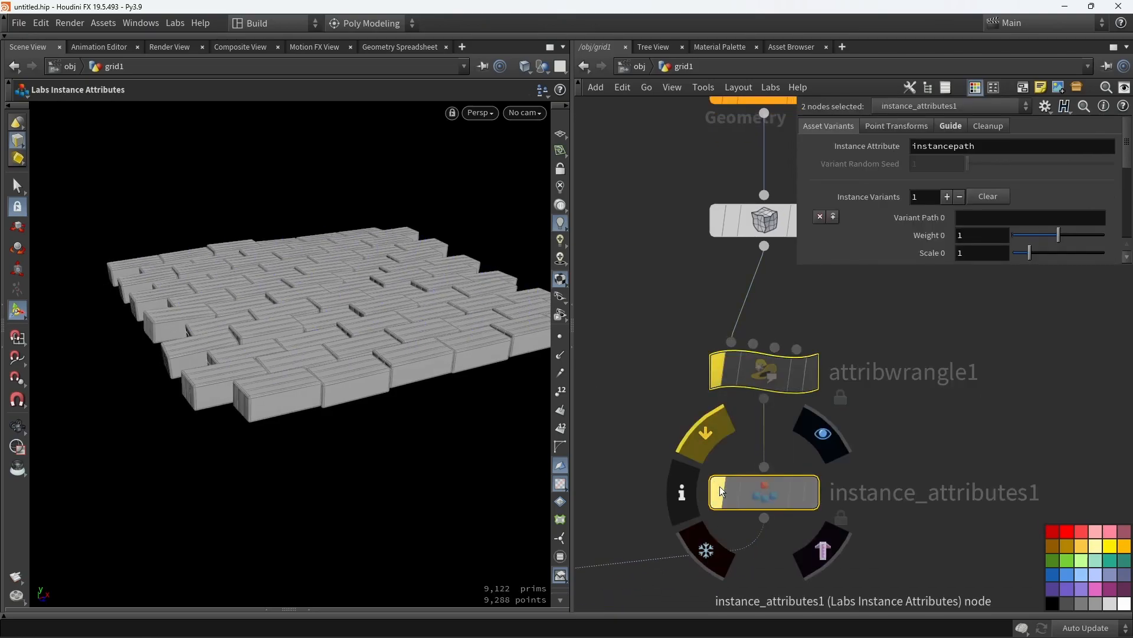
left_click(720, 491)
scroll(274, 364, "up", 6)
left_click(717, 493)
left_click(718, 494)
left_click(717, 493)
left_click(717, 493)
left_click(718, 493)
left_click(717, 493)
left_click(717, 493)
left_click(717, 493)
left_click(717, 493)
left_click(717, 493)
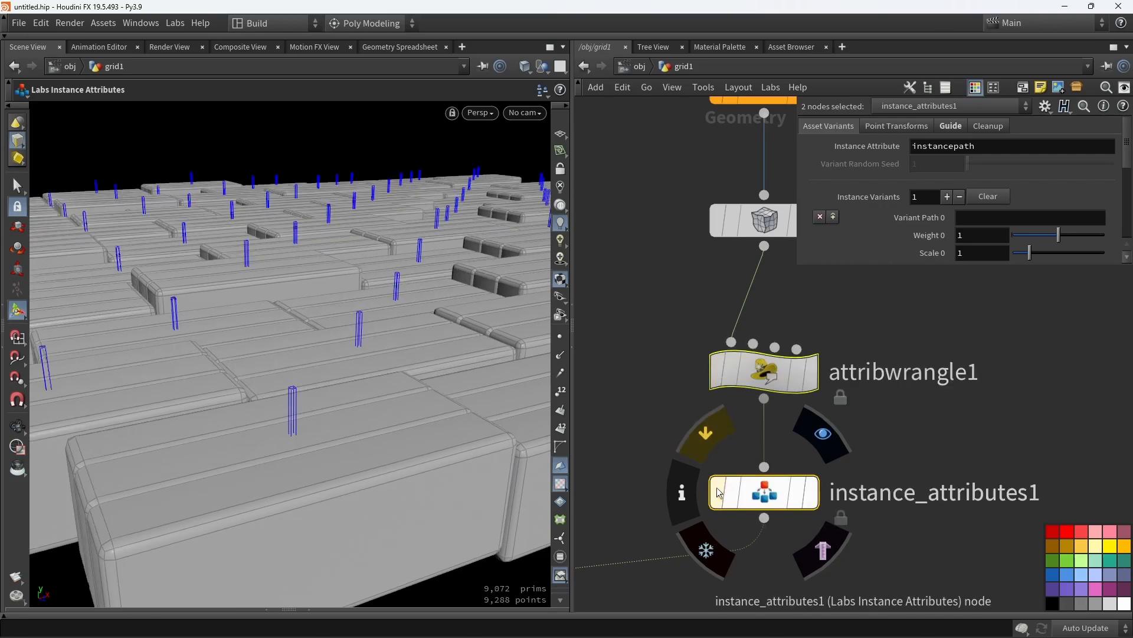
left_click(720, 493)
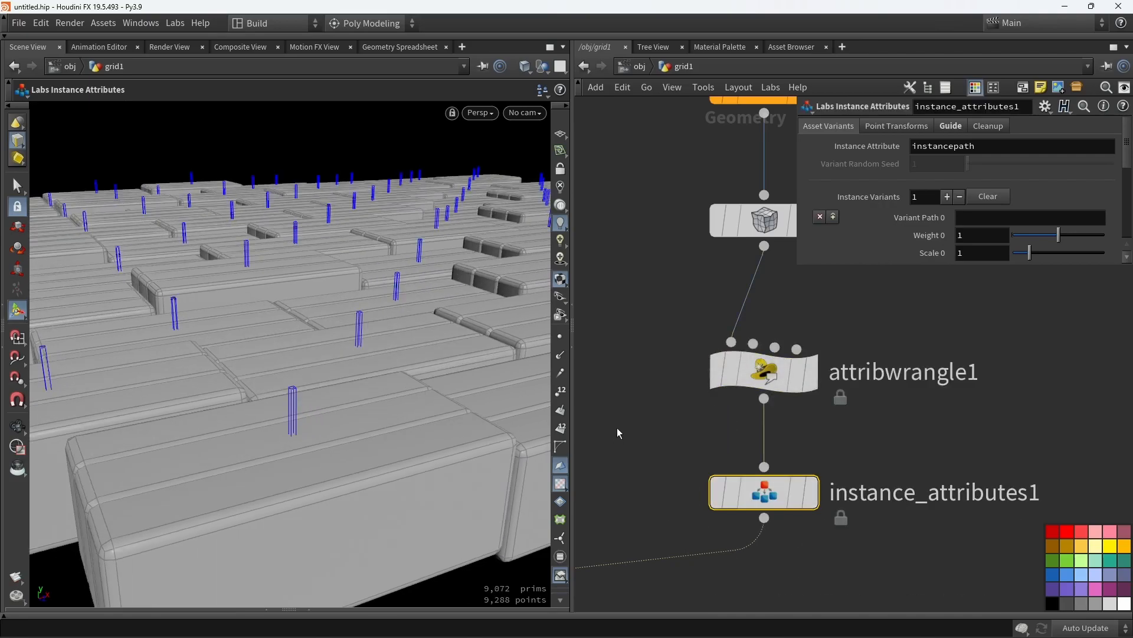
Try Randomize Rotation in 3D in the Instance Attributes point transforms with a maximum of about 5, and disable it again.
left_click(871, 131)
scroll(866, 193, "down", 6)
left_click_drag(799, 263, 755, 486)
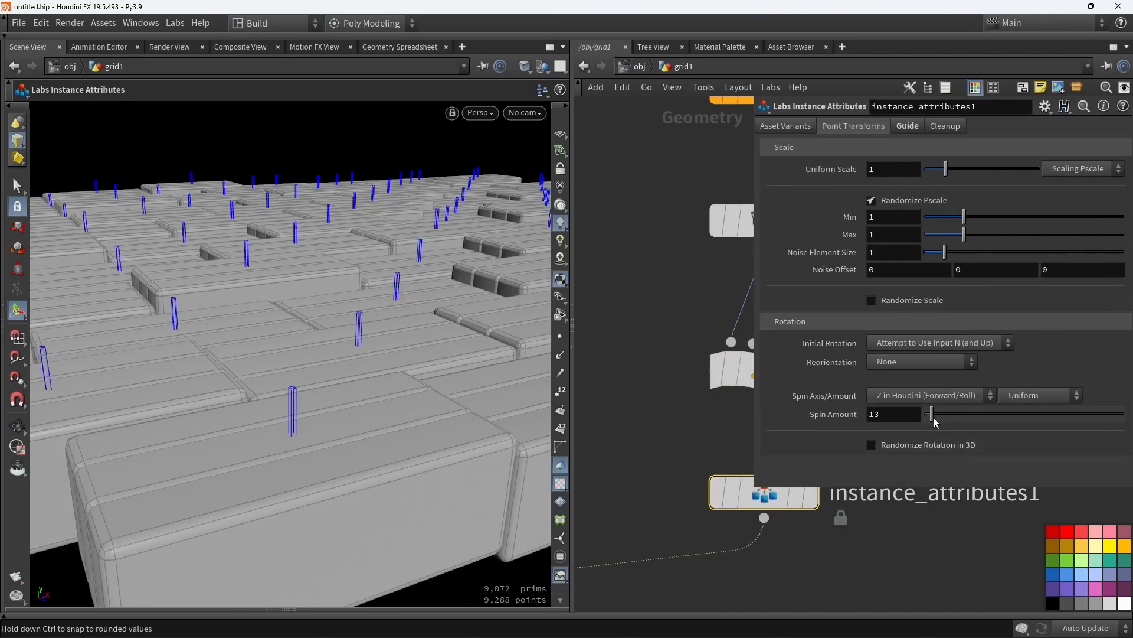
left_click(872, 444)
scroll(848, 378, "down", 1)
left_click_drag(1113, 450, 925, 456)
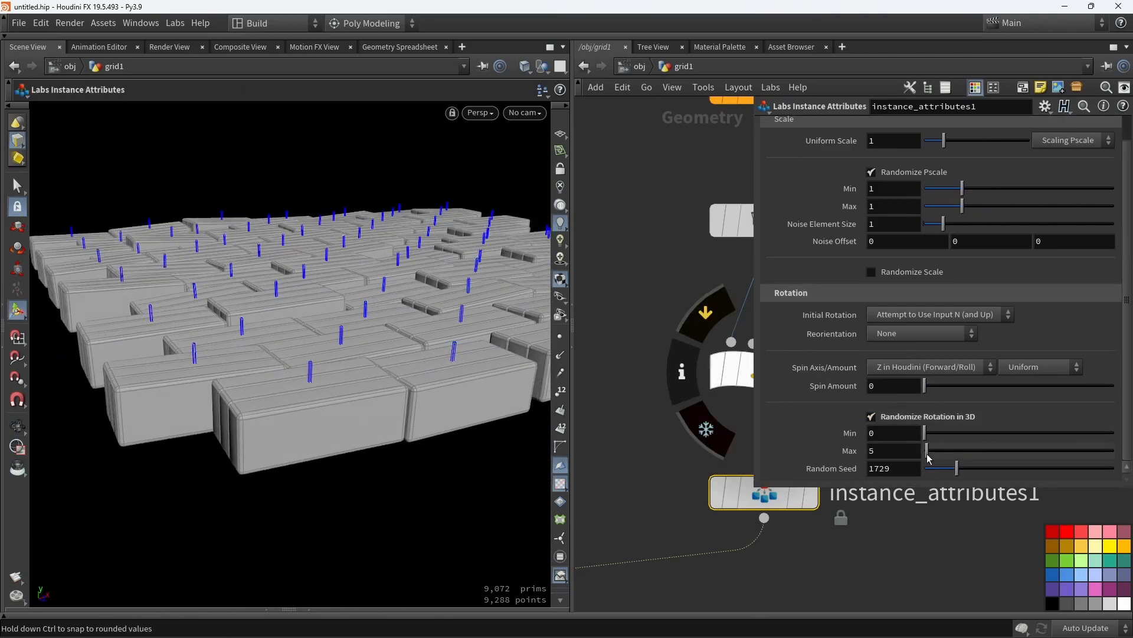
left_click_drag(313, 248, 301, 354, "alt")
left_click(918, 418)
left_click_drag(266, 254, 460, 236, "alt")
key("Return")
Shrink the parameter pane and move Copy to Points farther below Instance Attributes.
left_click_drag(754, 485, 949, 404)
scroll(874, 355, "down", 3)
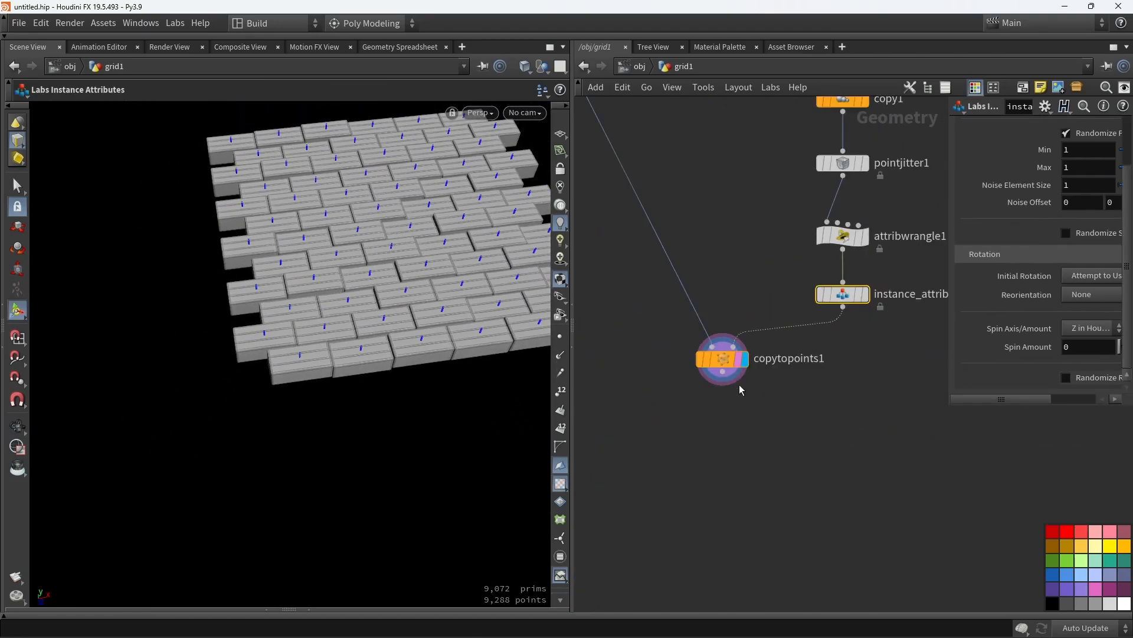
left_click_drag(731, 357, 701, 396)
left_click_drag(408, 272, 376, 285, "alt")
Display the Normal node's output to isolate the single source brick.
key("h")
scroll(731, 289, "down", 1)
middle_click_drag(631, 174, 730, 233)
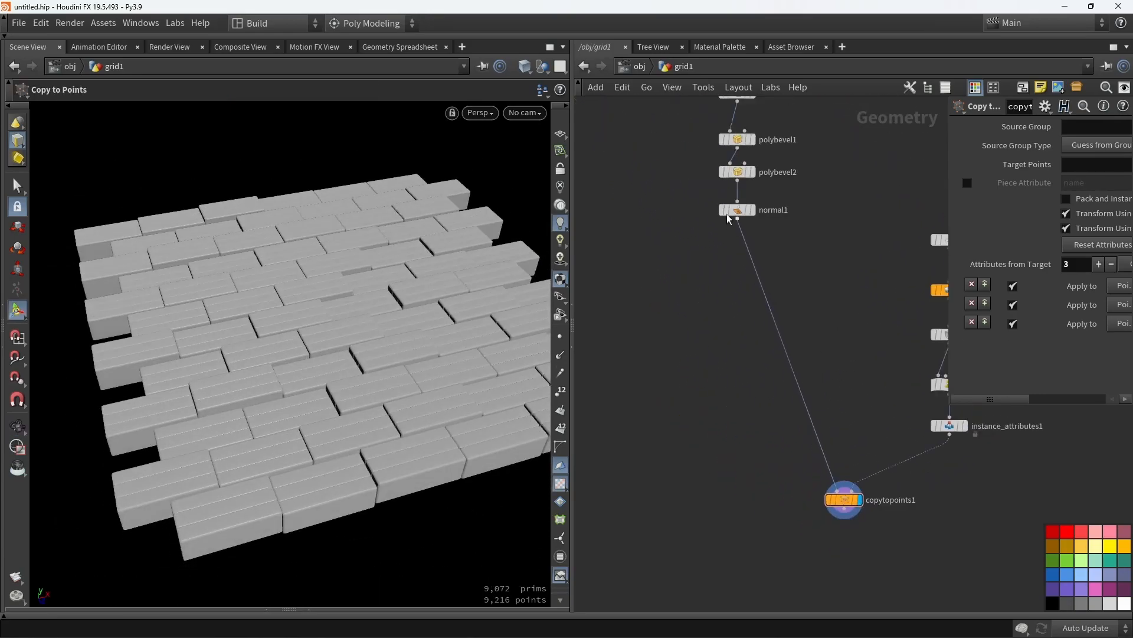
scroll(761, 221, "up", 3)
left_click(747, 204)
scroll(296, 303, "up", 5)
left_click_drag(296, 303, 281, 257, "alt")
Add a Labs Edge Damage node below the Normal node and display the damaged brick.
key("Tab")
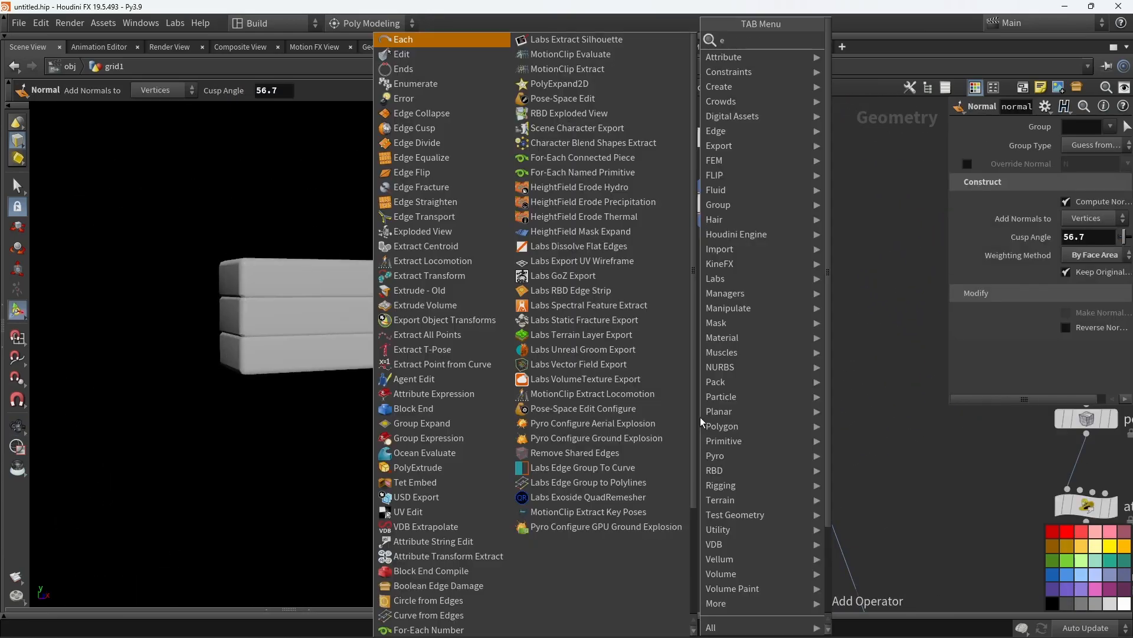
type("edge")
left_click(879, 216)
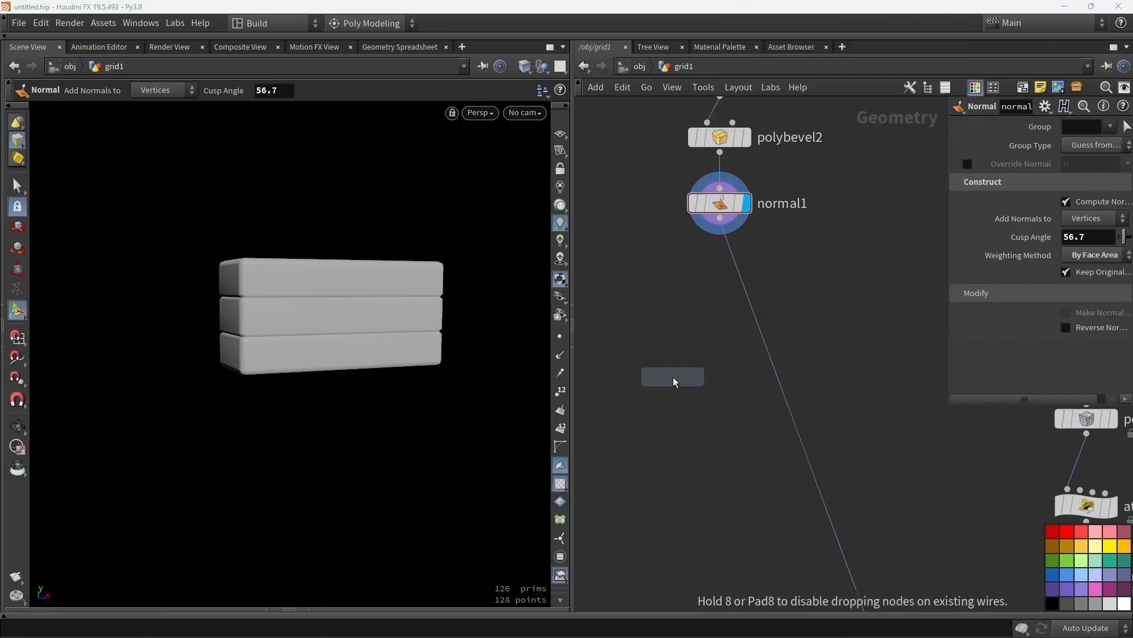
left_click(673, 377)
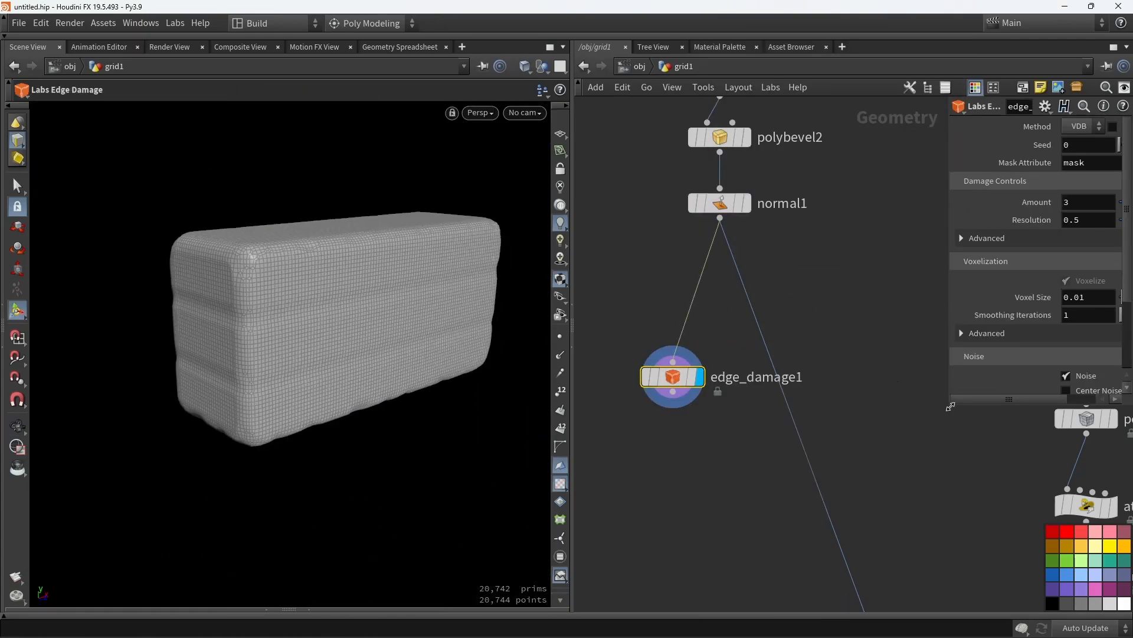
Set the Edge Damage method to Boolean and the damage amount to about 3.
left_click_drag(950, 406, 791, 423)
left_click(925, 128)
left_click(928, 155)
left_click_drag(388, 293, 328, 266, "alt")
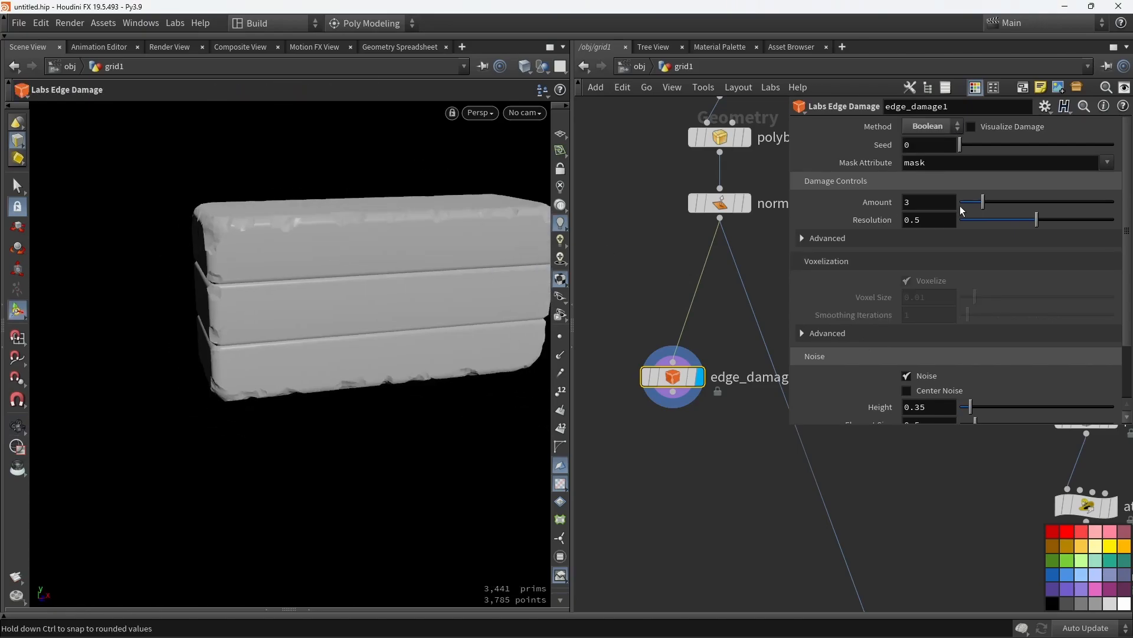
left_click_drag(1039, 203, 982, 200)
mouse_move(354, 283)
left_mouse_down("alt")
mouse_move(342, 357)
mouse_move(350, 298)
left_mouse_up("alt")
Feed the Edge Damage output into Copy to Points and display the copied bricks.
scroll(590, 230, "down", 3)
left_click_drag(738, 479, 753, 491)
scroll(776, 511, "up", 3)
left_click(779, 499)
left_click(758, 498)
left_click_drag(254, 307, 313, 294, "alt")
scroll(271, 390, "down", 5)
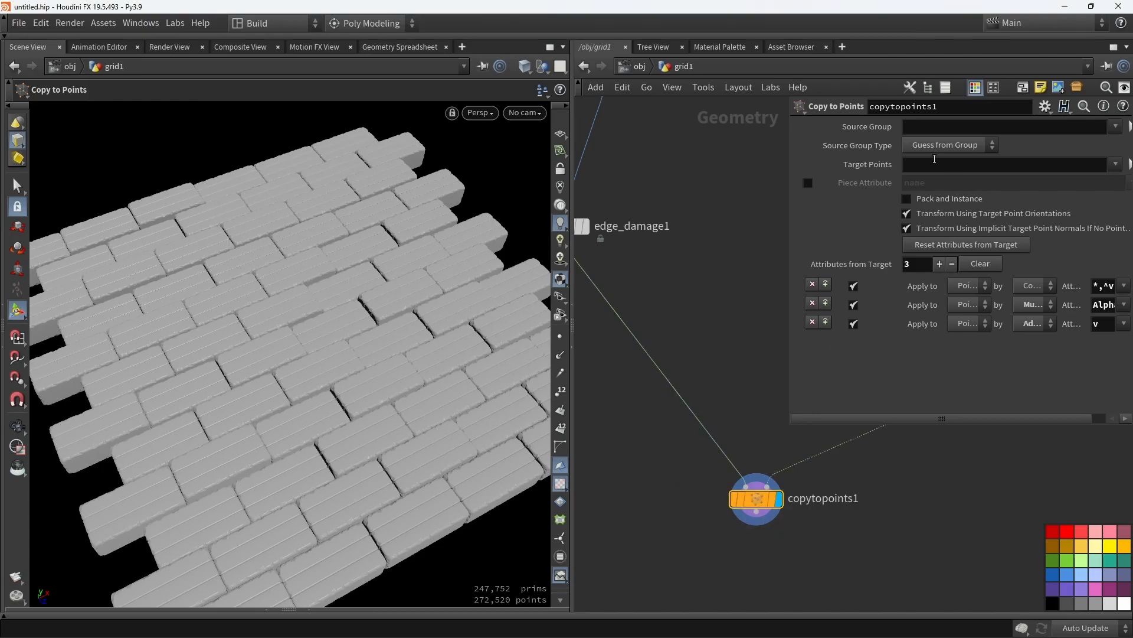
Enable Pack and Instance on Copy to Points.
left_click(907, 199)
left_click_drag(791, 424, 875, 450)
middle_click_drag(803, 390, 737, 112)
scroll(696, 215, "up", 3)
middle_click_drag(701, 323, 654, 291)
scroll(698, 329, "down", 2)
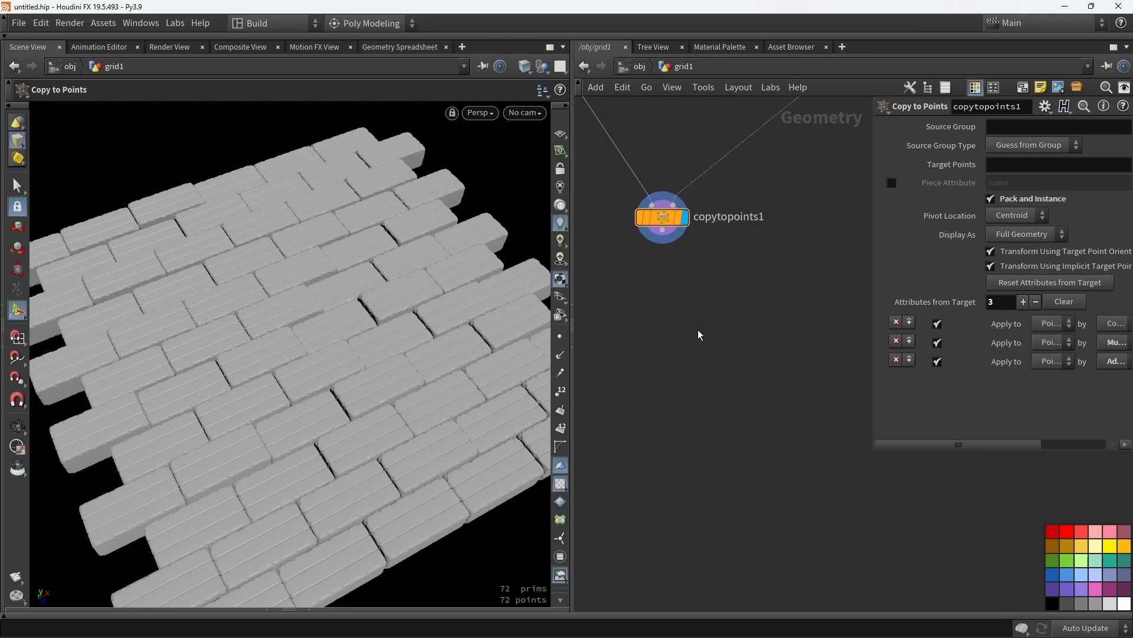
middle_click_drag(698, 330, 724, 338)
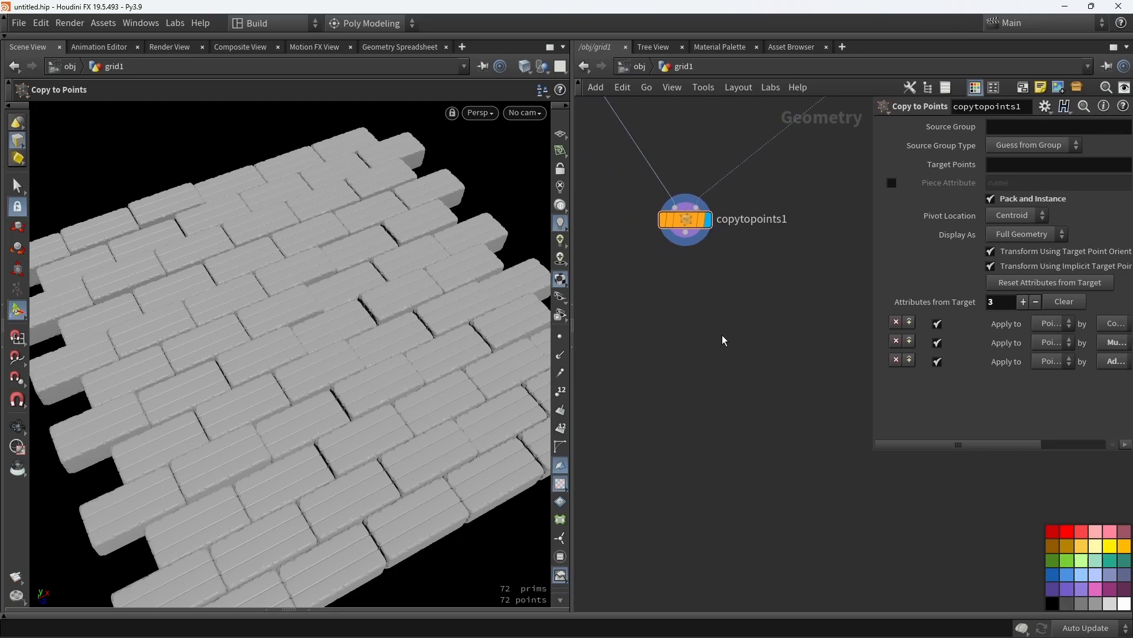
Add a Labs Mesh Tiler node below Copy to Points.
key("Tab")
type("tile")
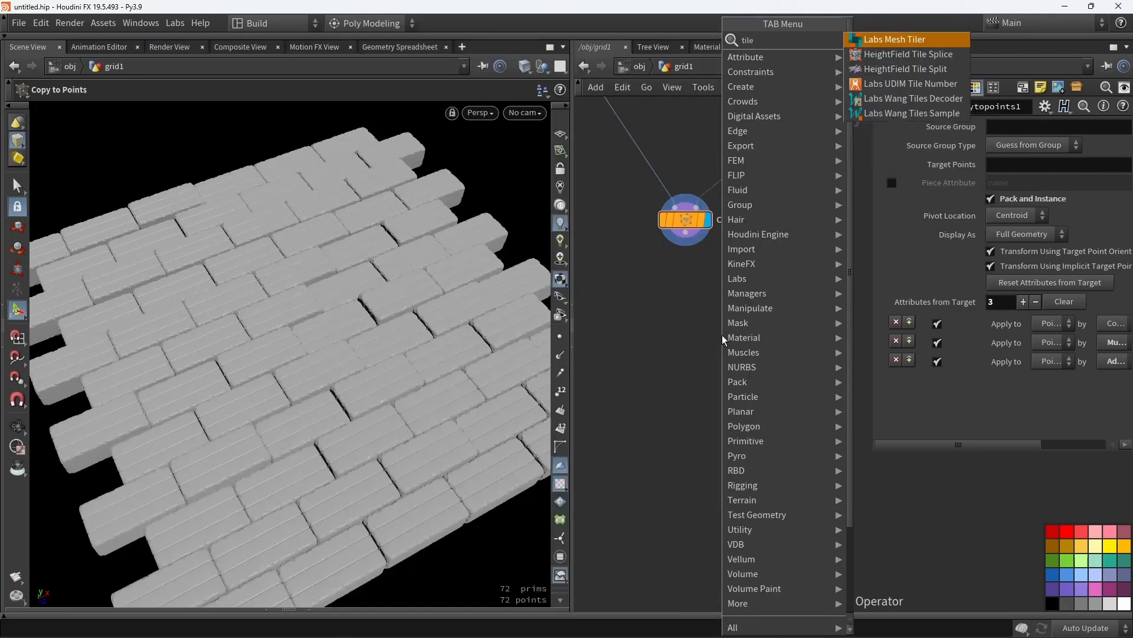
key("Return")
left_click(713, 399)
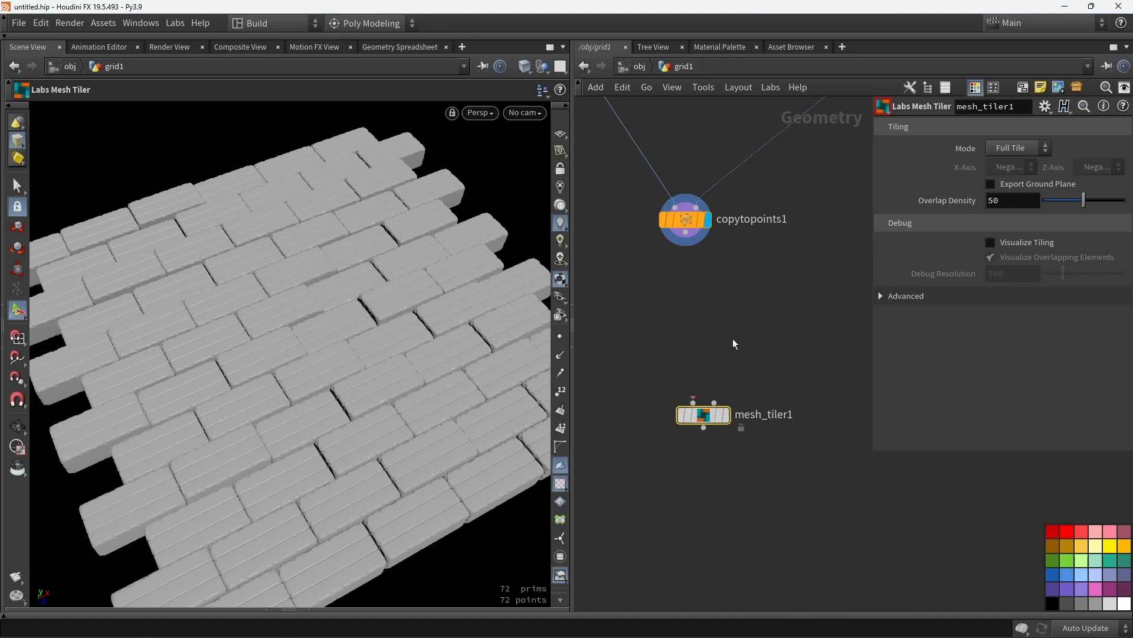
Add a second Grid node between Copy to Points and the Mesh Tiler.
key("Tab")
type("gi")
key("BackSpace")
type("ri")
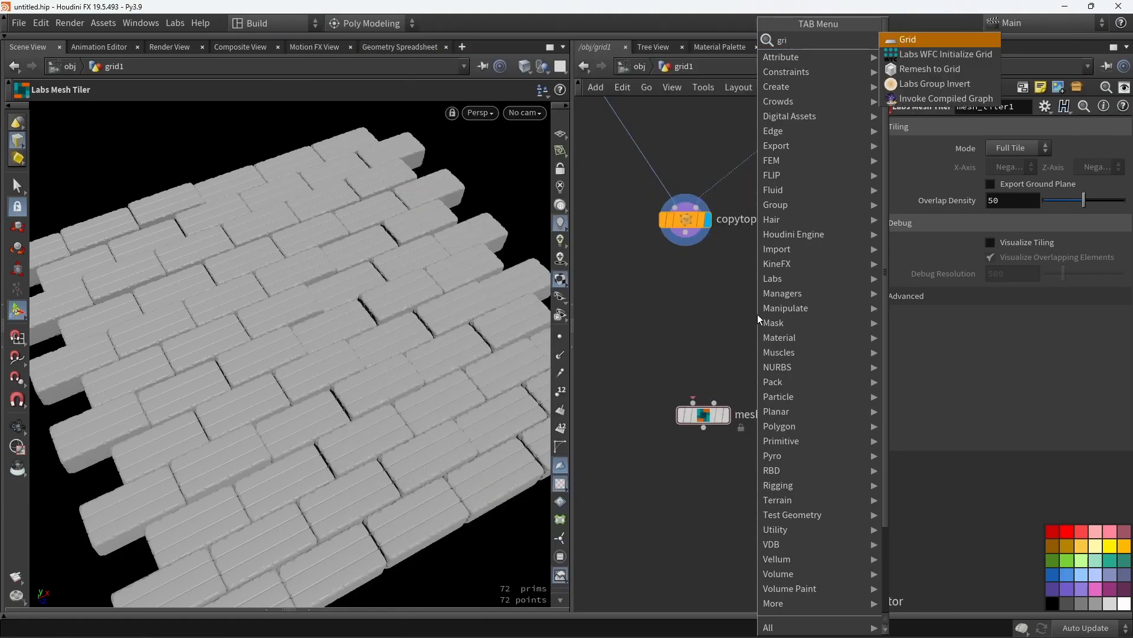
key("Return")
left_click(760, 313)
Set the second grid to 2 rows, 2 columns and a size of 5 by 5, viewing it from the top.
scroll(761, 313, "up", 2)
key("space+2")
scroll(381, 347, "up", 1)
scroll(381, 347, "down", 2)
double_click(998, 234)
type("2")
key("Tab")
type("2")
key("Return")
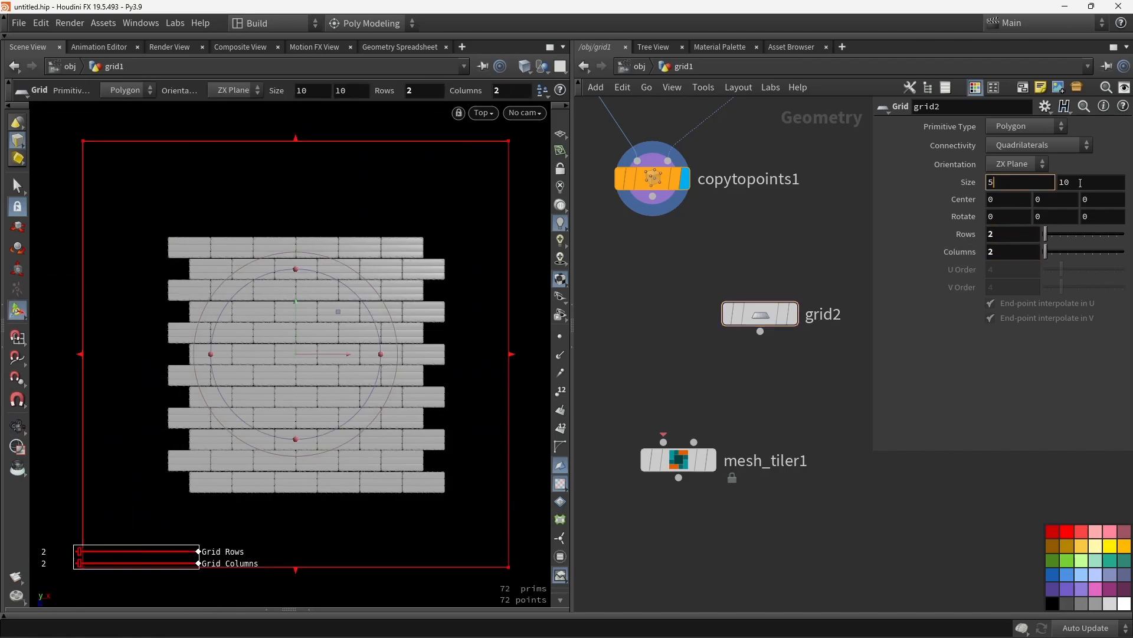
Display the second grid over the templated bricks and shift its Z centre to 0.26163 to line up with the brick rows.
left_click(793, 313)
left_click(677, 178)
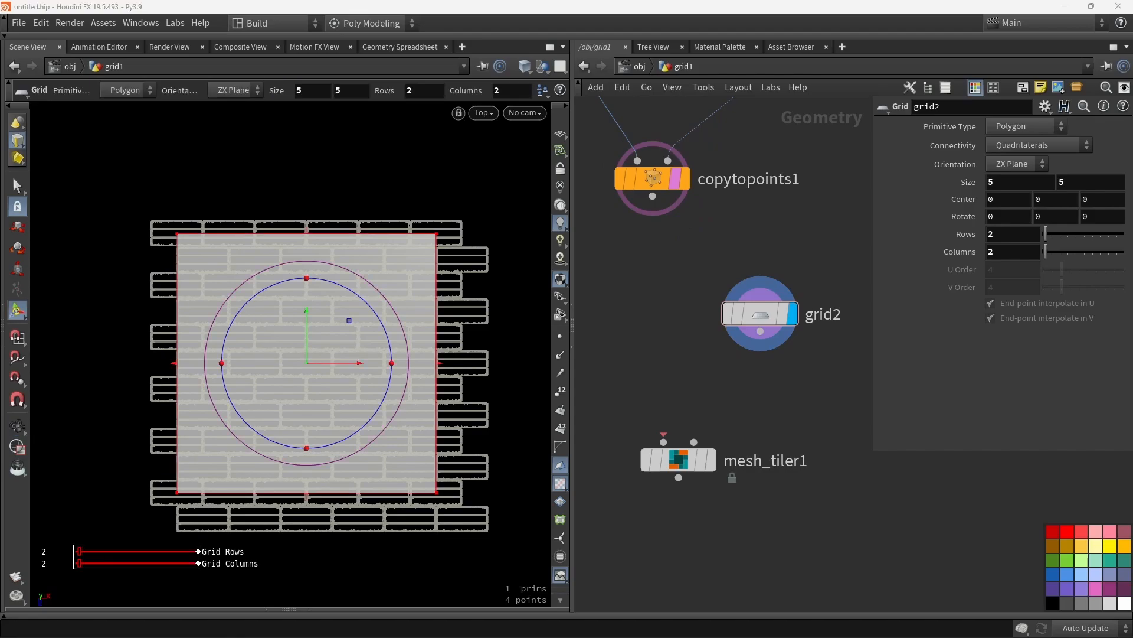
scroll(186, 413, "up", 1)
mouse_move(329, 313)
left_mouse_down()
mouse_move(333, 301)
mouse_move(332, 335)
left_mouse_up()
middle_click_drag(231, 285, 241, 258, "alt")
scroll(170, 180, "up", 5)
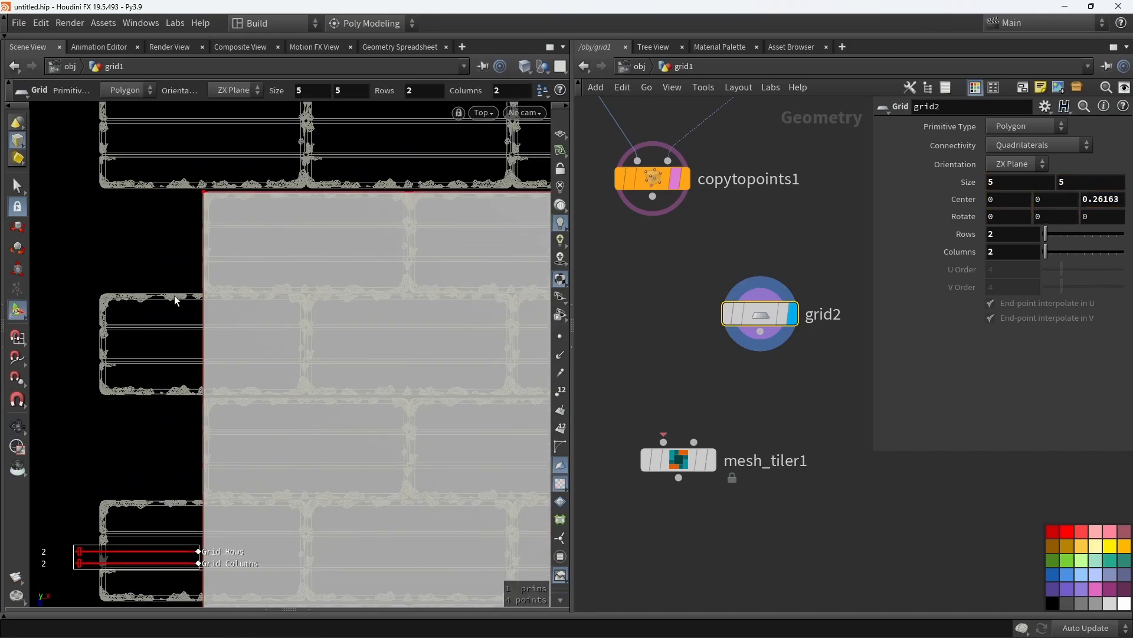
Connect Copy to Points and the second grid to the Mesh Tiler inputs and display its output.
scroll(201, 283, "down", 7)
middle_click_drag(311, 372, 169, 207, "alt")
scroll(460, 381, "up", 1)
left_click_drag(761, 331, 695, 442)
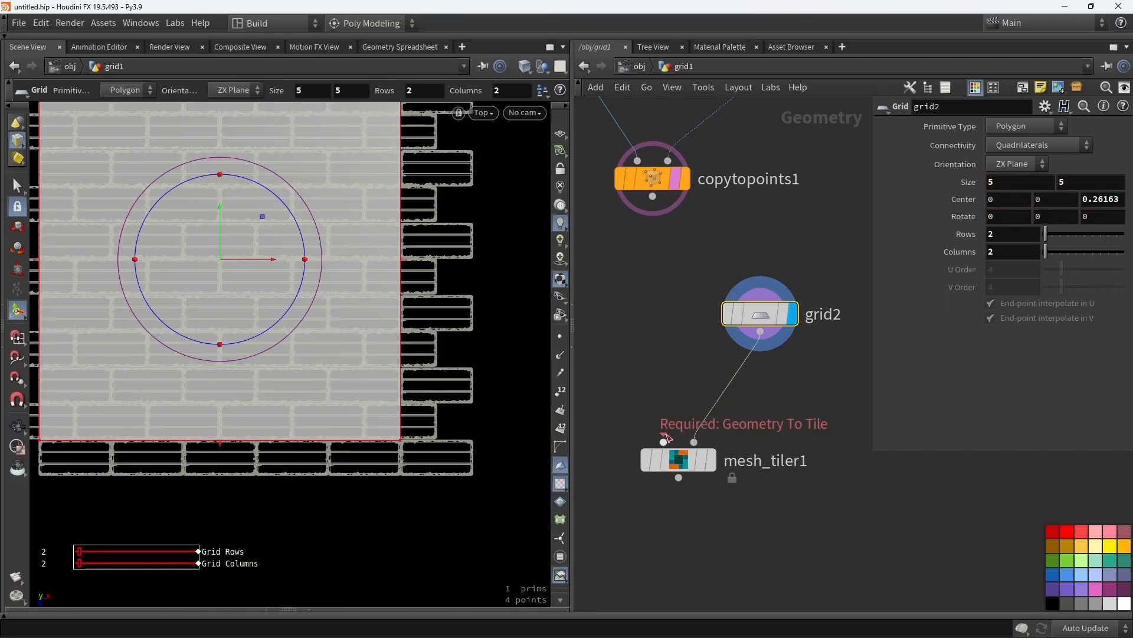
left_click(713, 473)
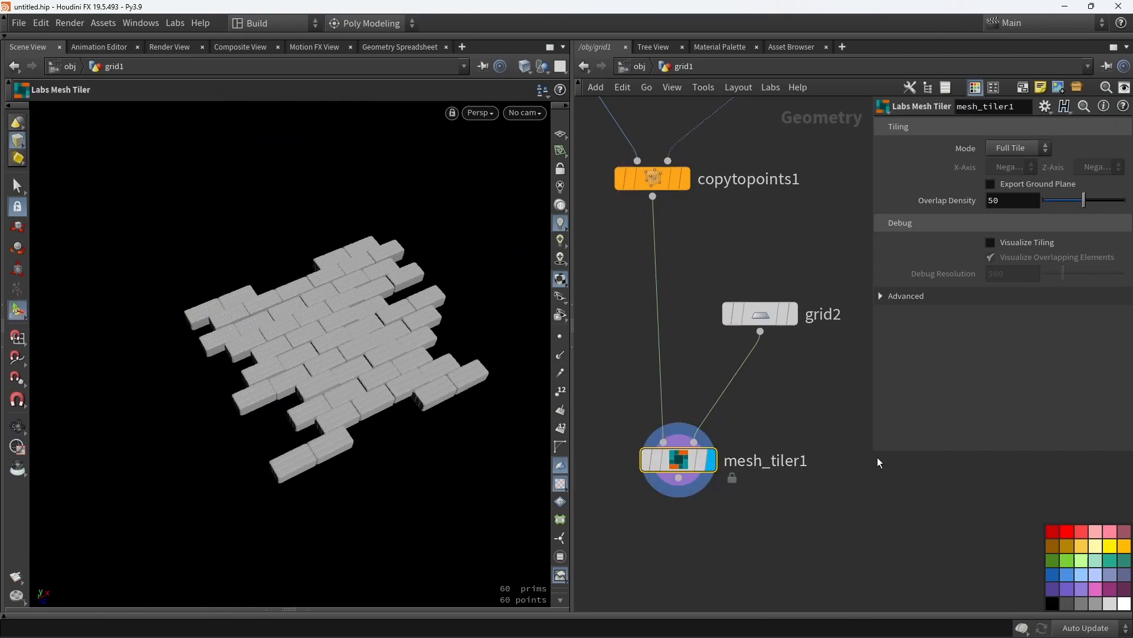
Enable Visualize Tiling on the Mesh Tiler and set Overlap Density to 100.
mouse_move(872, 172)
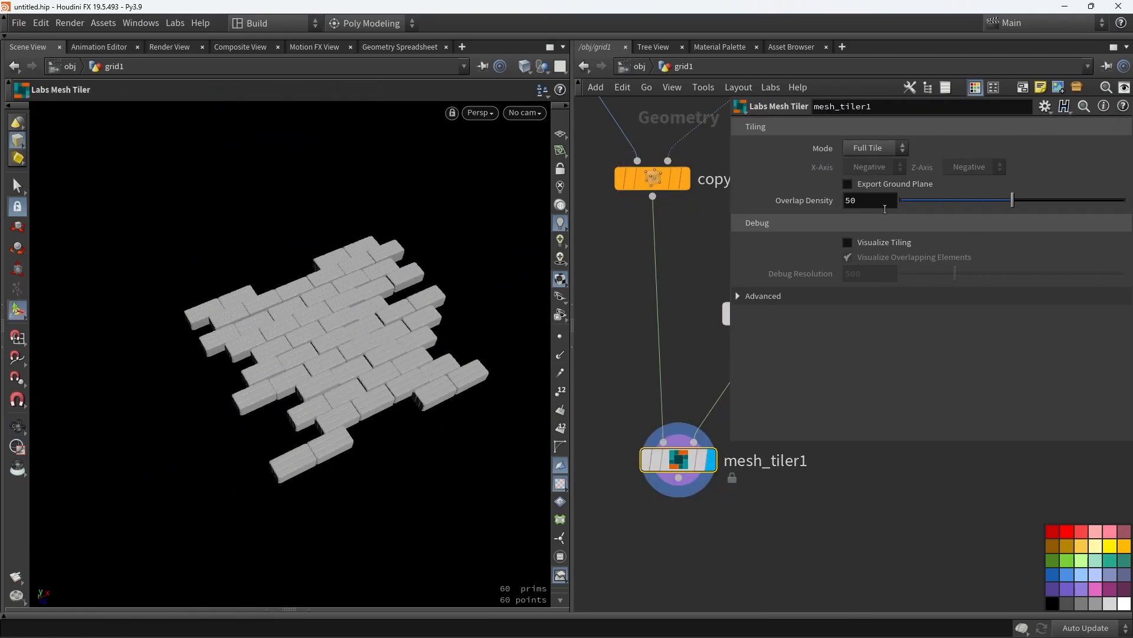
left_click(885, 242)
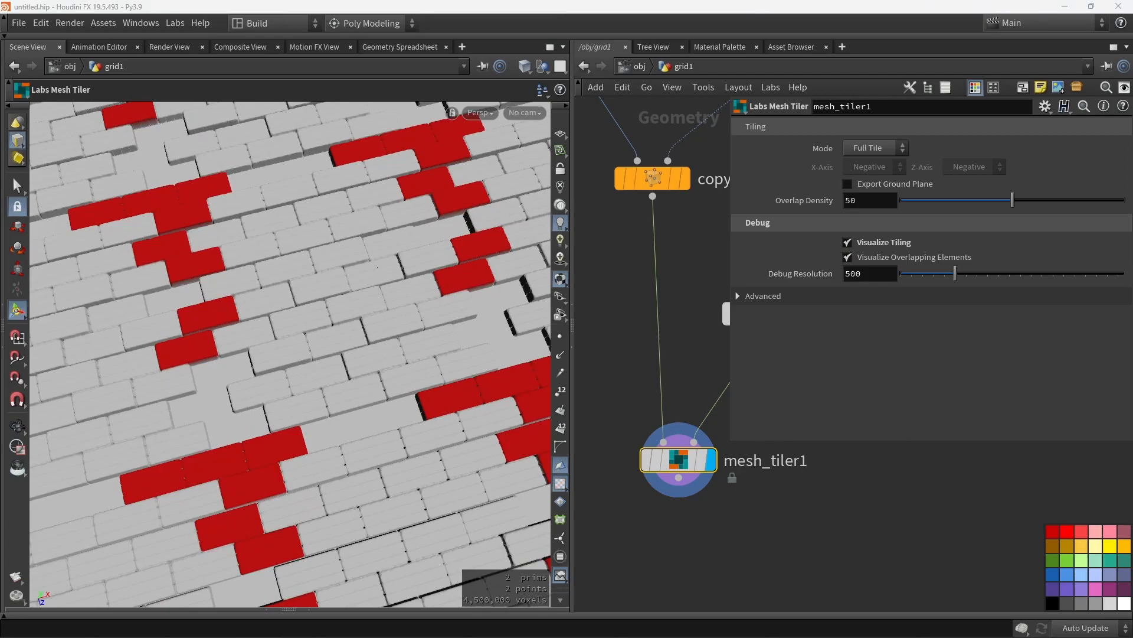
type("100")
key("Return")
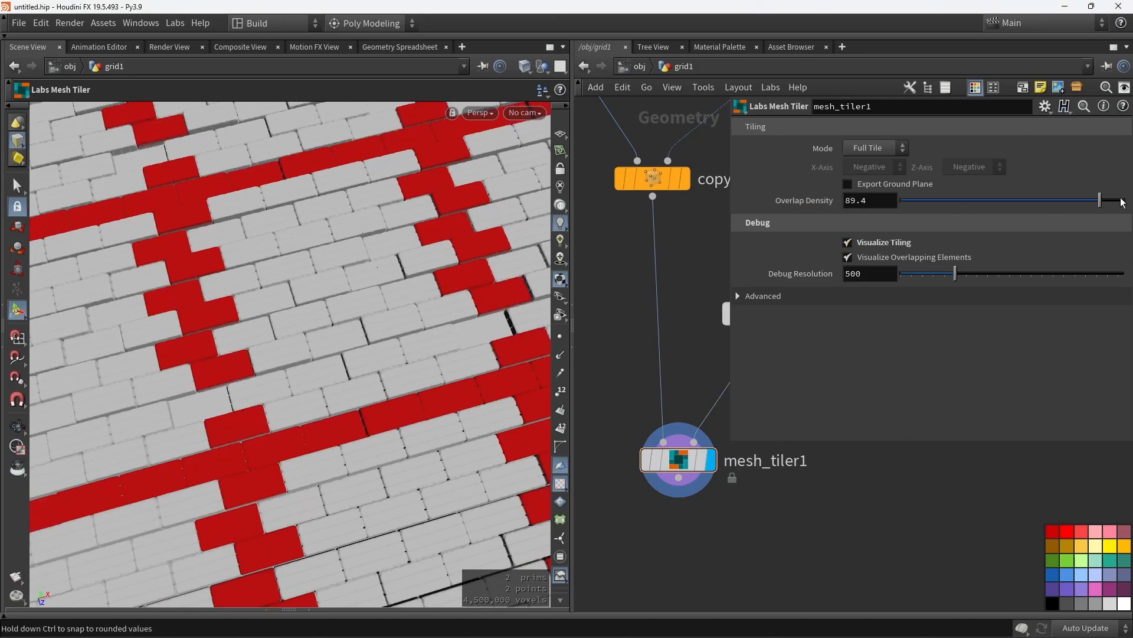
Inspect the tiled brick preview for seams and turn off Visualize Tiling.
scroll(394, 312, "down", 2)
left_click_drag(400, 306, 472, 343, "alt")
scroll(400, 331, "up", 3)
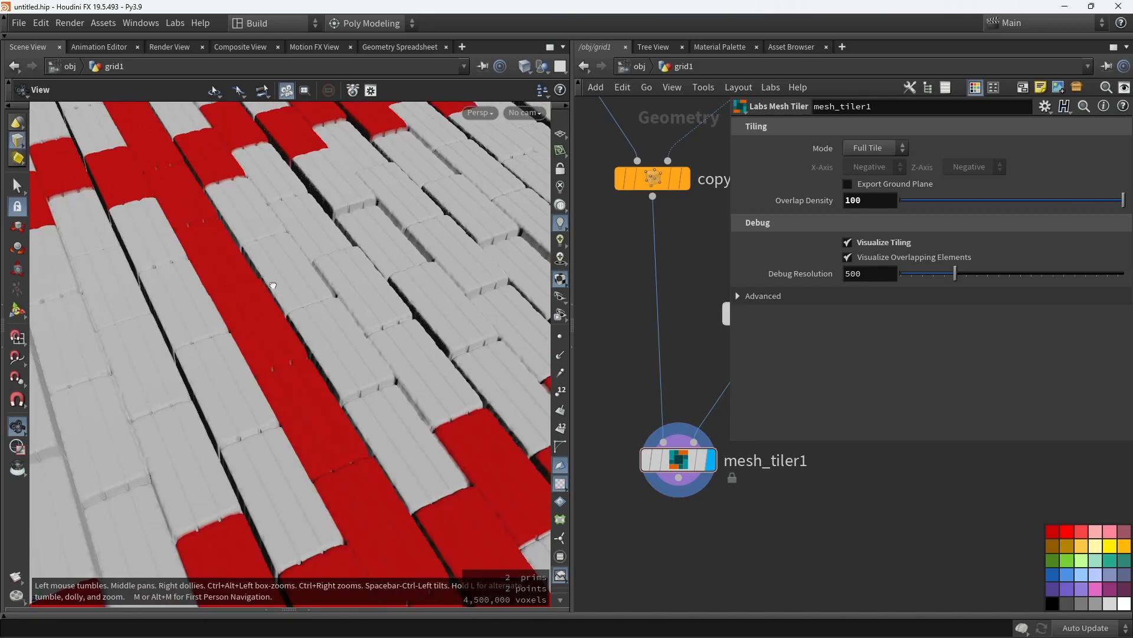
scroll(347, 275, "down", 3)
left_click(869, 242)
Toggle the Mesh Tiler's bypass to compare the brick layout with and without tiling.
left_click(647, 460)
left_click(647, 459)
left_click(647, 460)
left_click(647, 460)
middle_click_drag(782, 562, 815, 438)
scroll(815, 437, "down", 2)
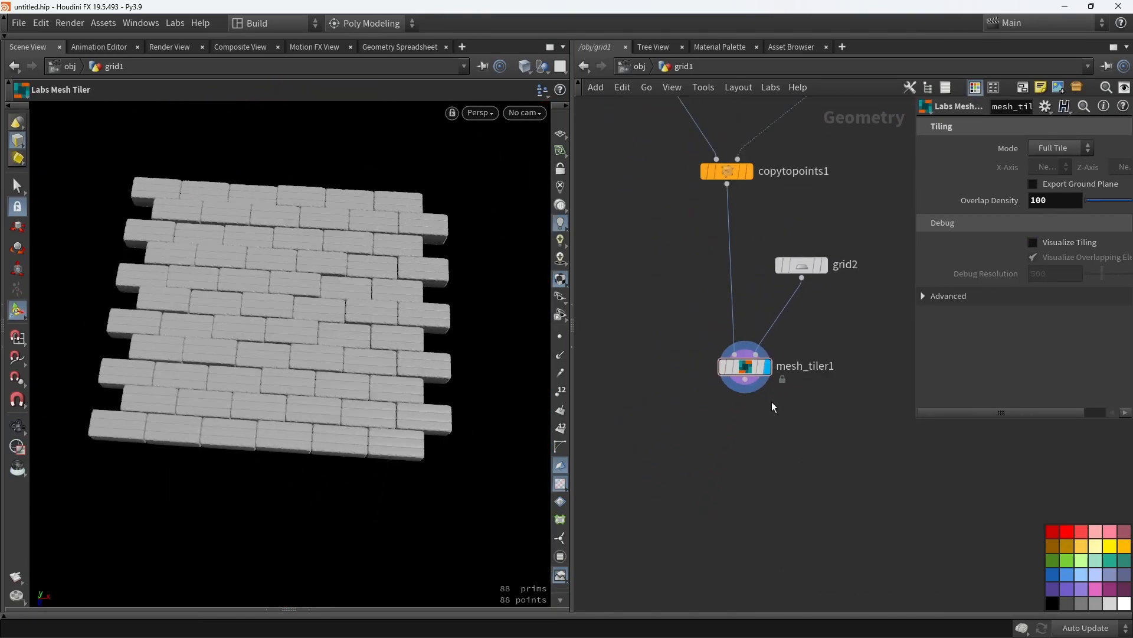
scroll(777, 400, "down", 3)
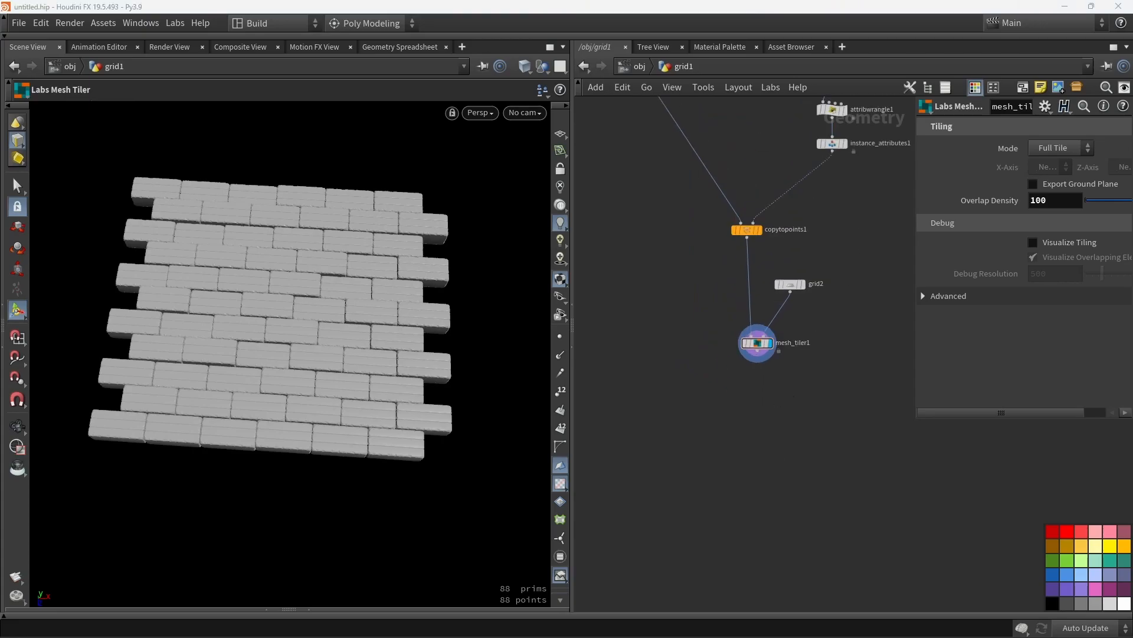
Add a displayed Transform node after the Mesh Tiler and colour the node red.
left_click_drag(916, 418, 894, 315)
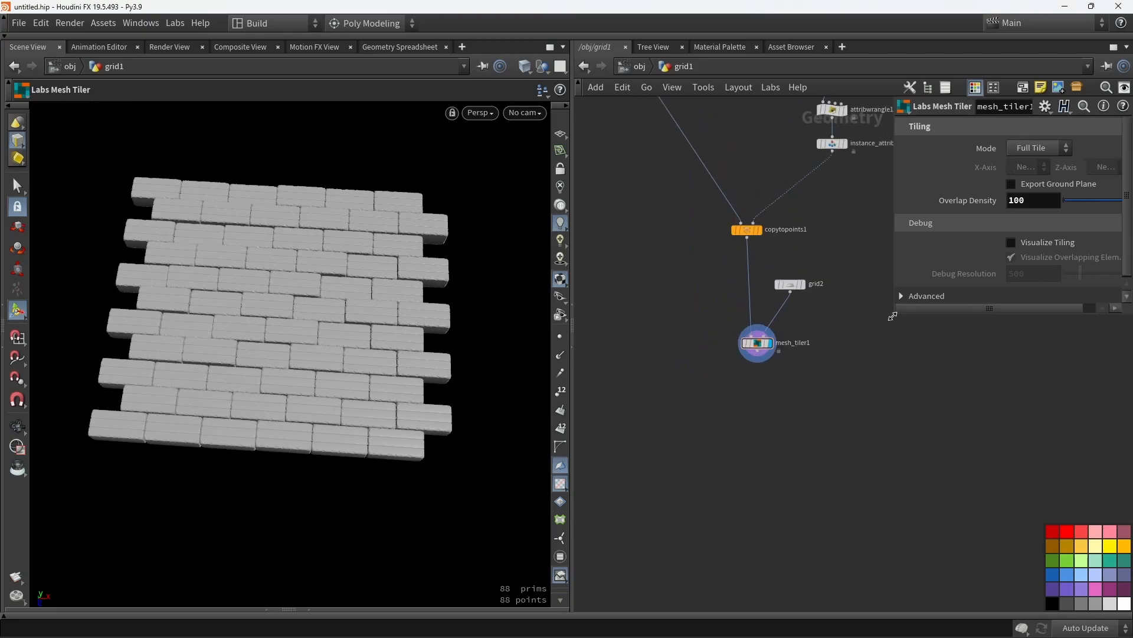
middle_click_drag(819, 394, 762, 359)
left_click_drag(200, 371, 196, 346, "alt")
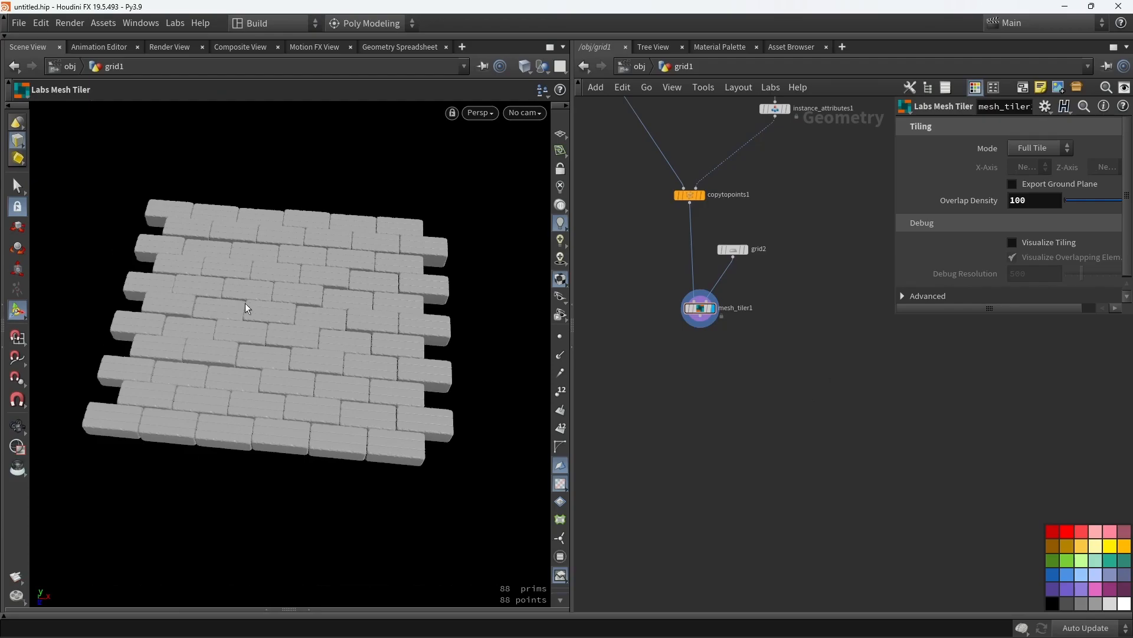
key("Tab")
type("transform")
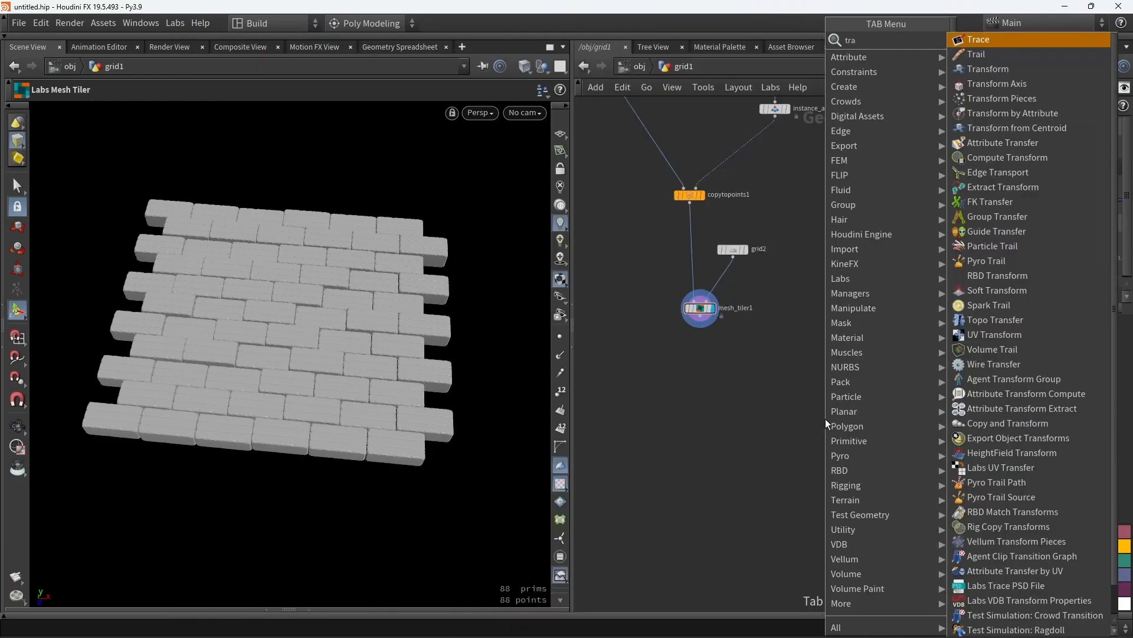
key("Return")
left_click(792, 365)
scroll(699, 334, "up", 3)
left_click_drag(689, 303, 863, 388)
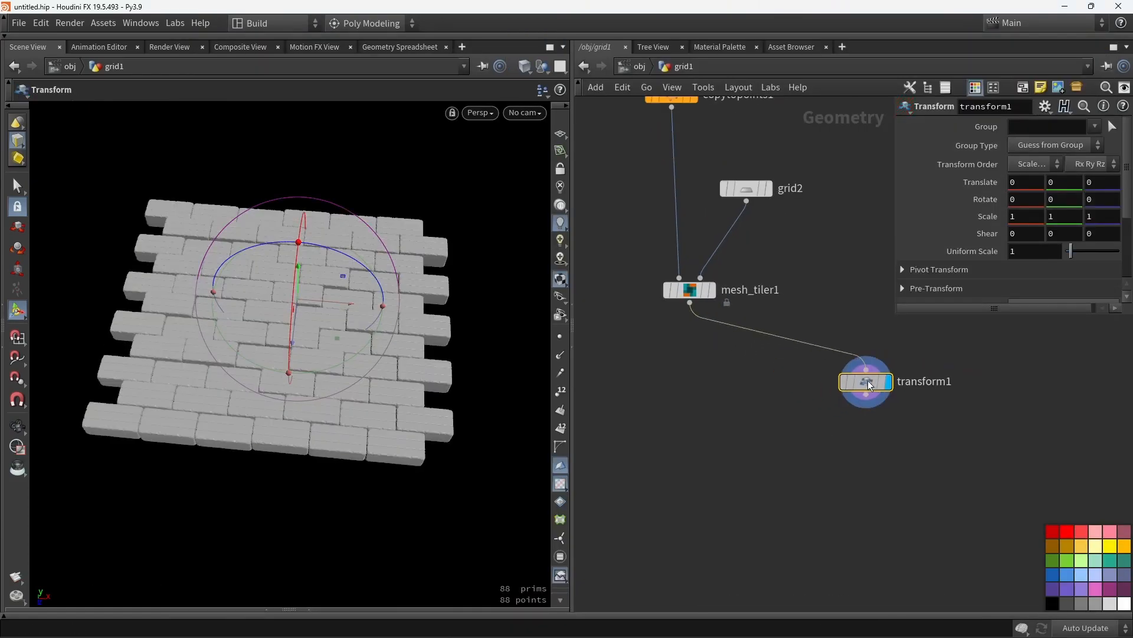
middle_click_drag(922, 364, 828, 387)
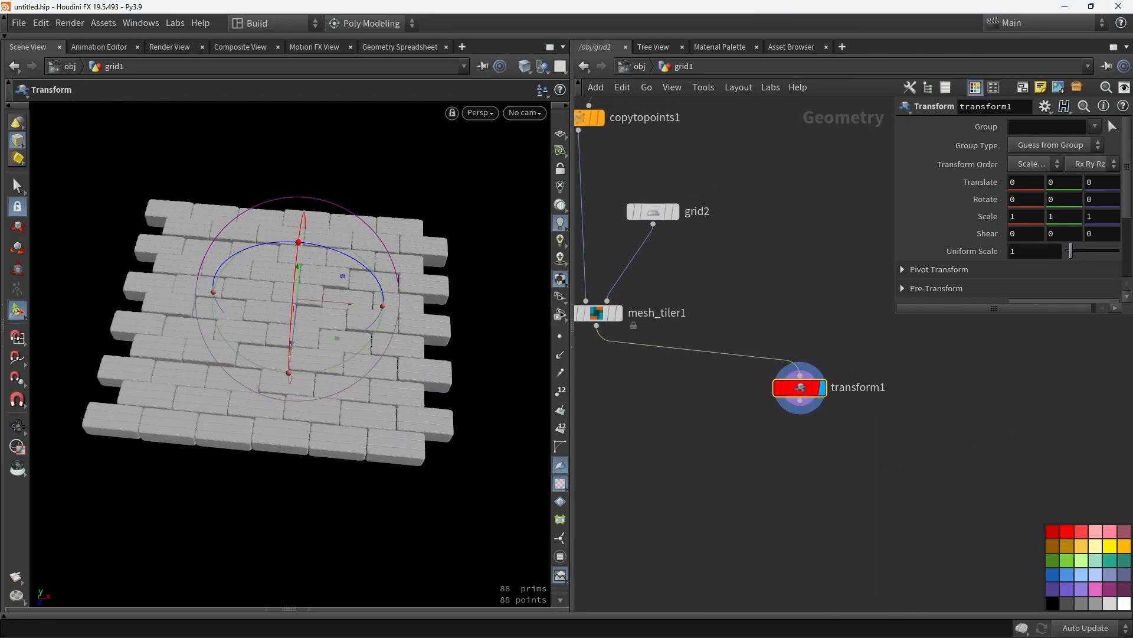
Set the red Transform's Uniform Scale to 100.
left_click(1033, 251)
type("100")
key("Return")
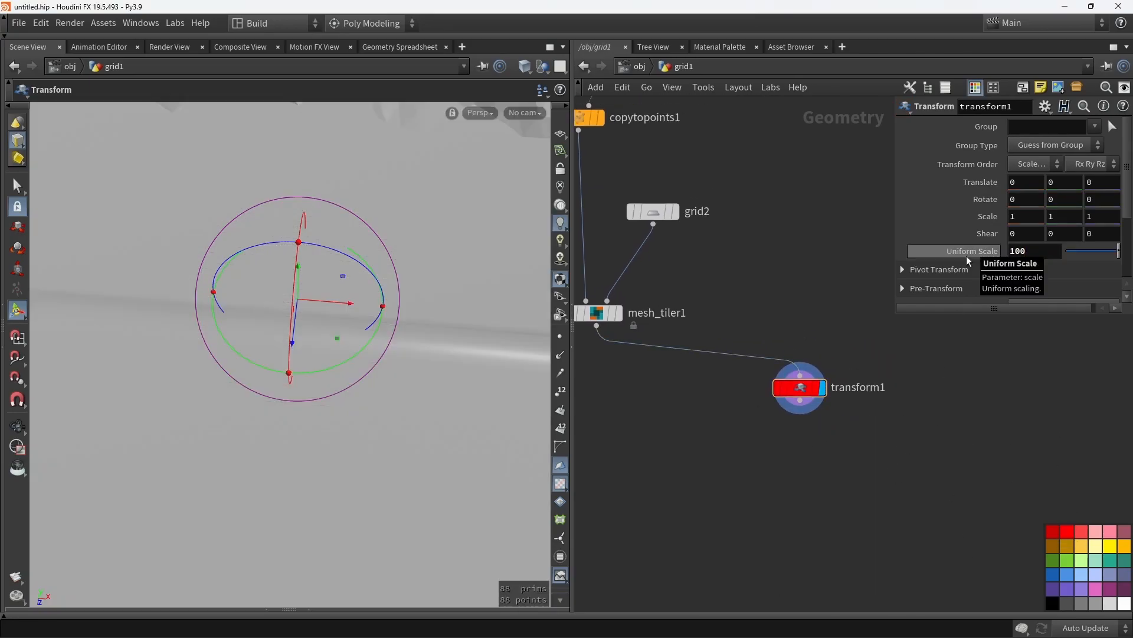
Add a HeightField node, display it, and show the scaled bricks as a template over it.
key("Tab")
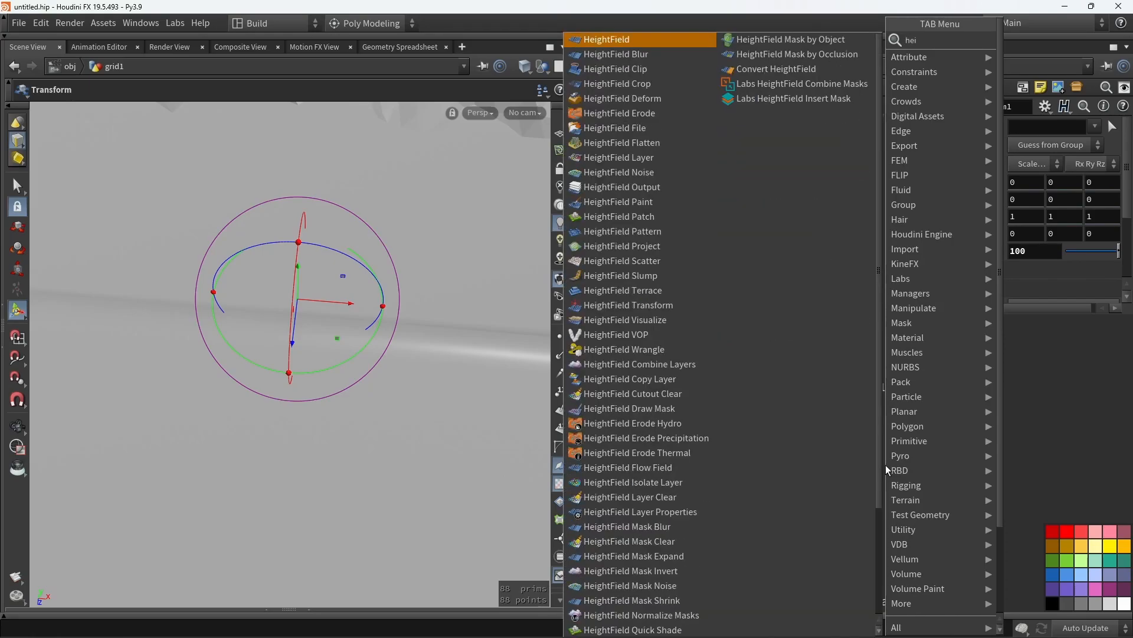
key("Return")
scroll(696, 402, "up", 5)
left_click(722, 417)
left_click(763, 422)
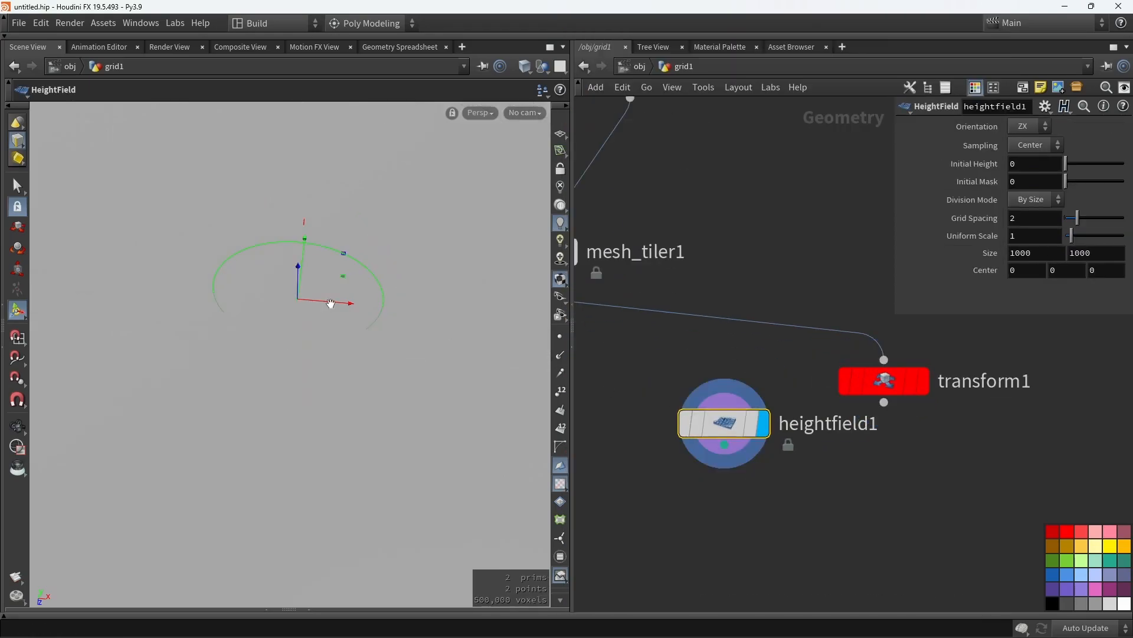
left_click(902, 381)
Project the scaled bricks onto the height field with a HeightField Project node and display its result.
middle_click_drag(872, 523, 860, 458)
key("Tab")
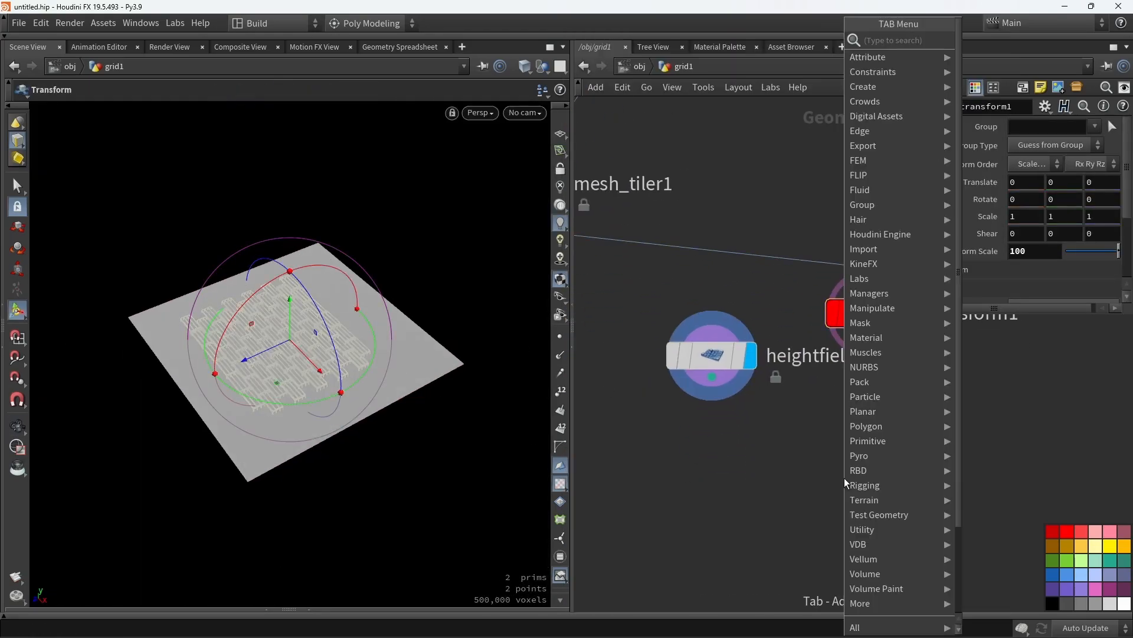
type("proj")
key("Down")
key("Down")
key("Return")
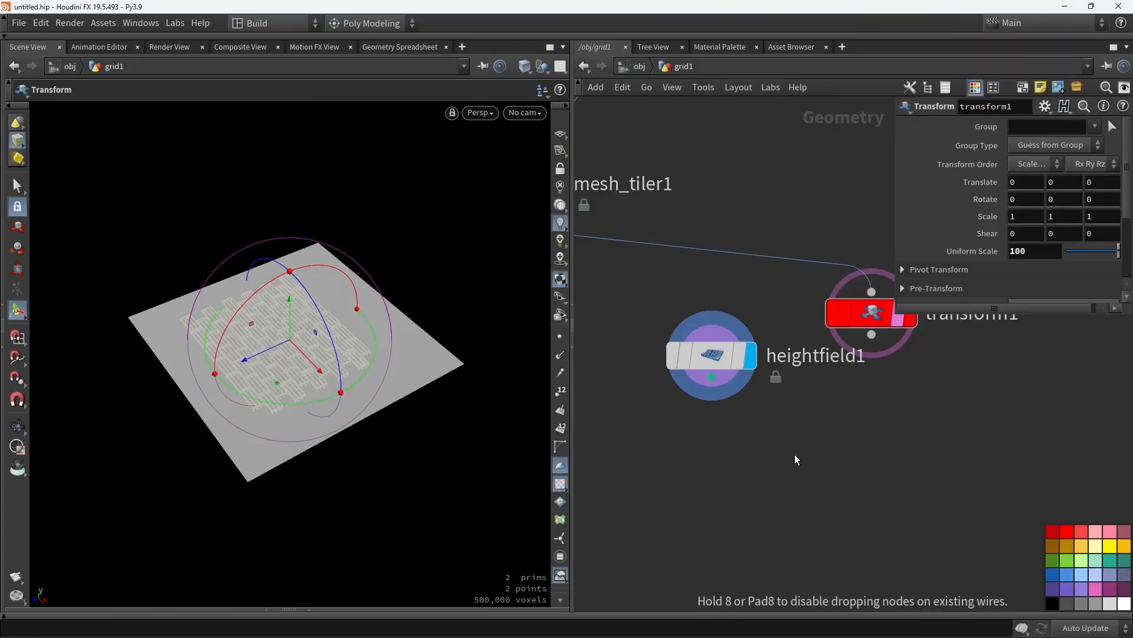
left_click(803, 467)
left_click_drag(803, 467, 809, 500)
left_click_drag(291, 364, 313, 369, "alt")
scroll(313, 368, "up", 4)
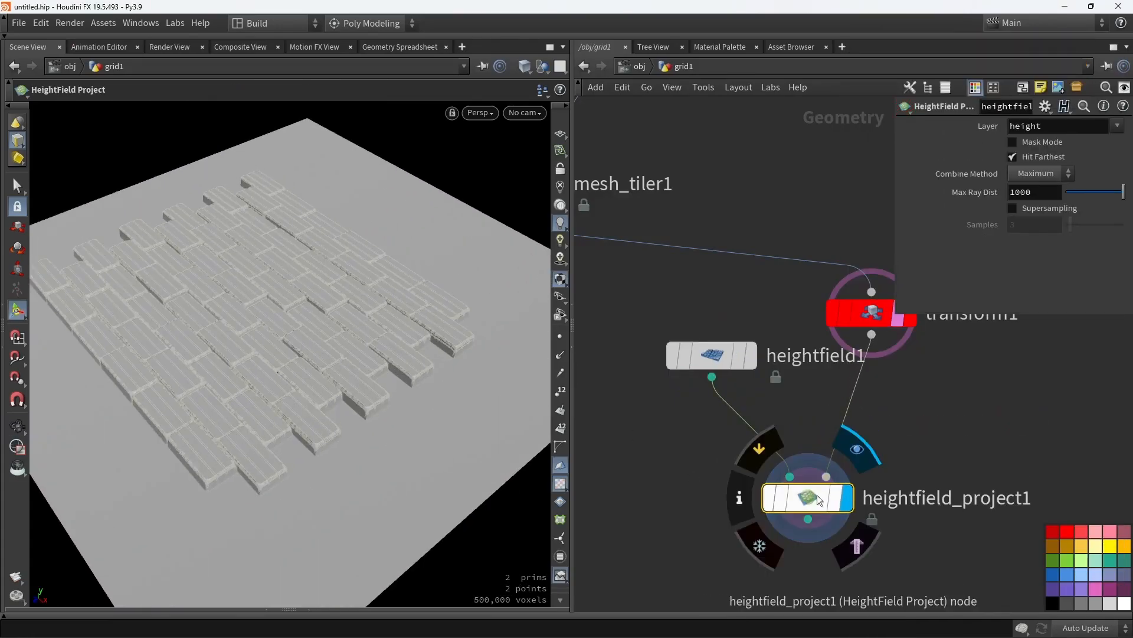
double_click(832, 500)
Add a HeightField Blur node after the projection and display it.
middle_click_drag(907, 600, 853, 478)
key("Tab")
type("blur")
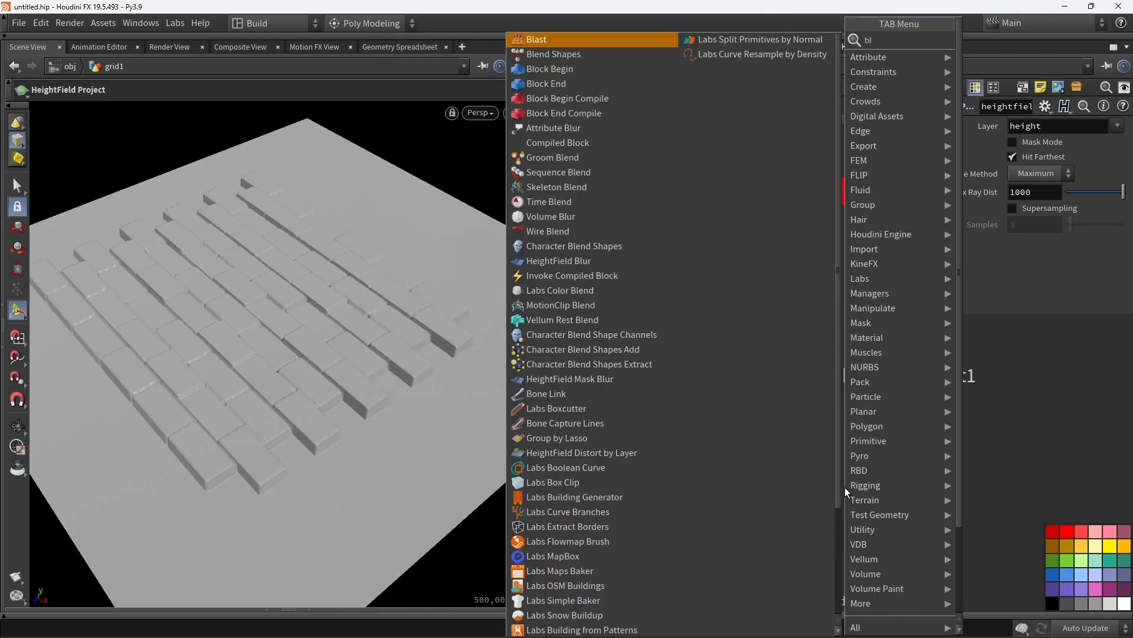
key("Return")
left_click(771, 487)
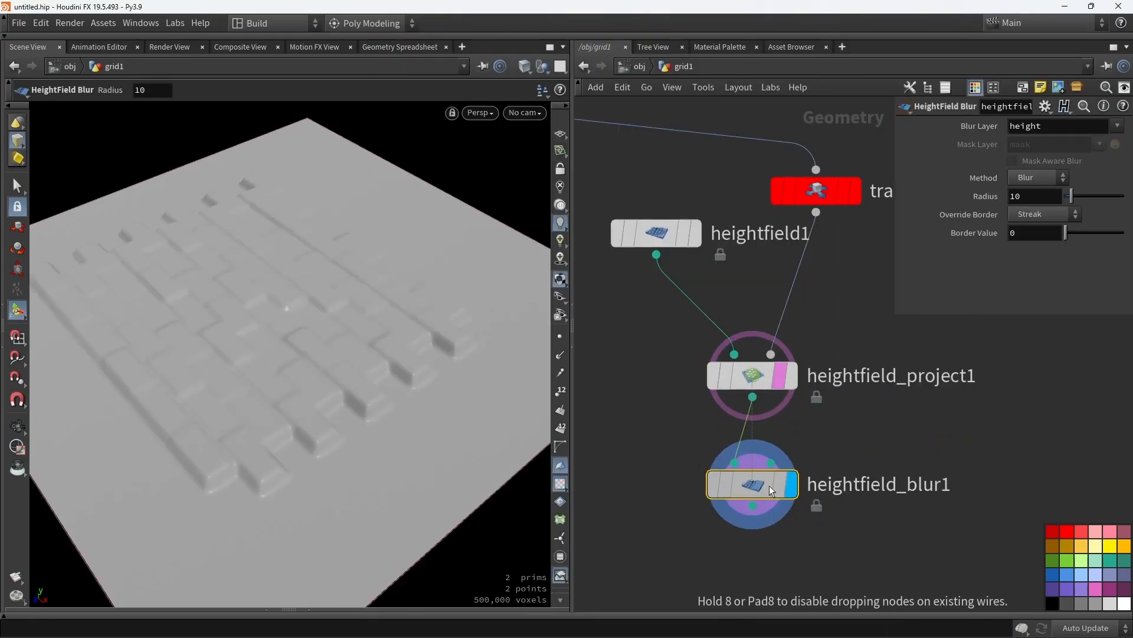
middle_click_drag(770, 486, 829, 363)
key("Tab")
type("null")
key("Return")
key("Escape")
Add a HeightField Noise node after the blur and display it.
key("Tab")
type("nosie")
left_click(938, 84)
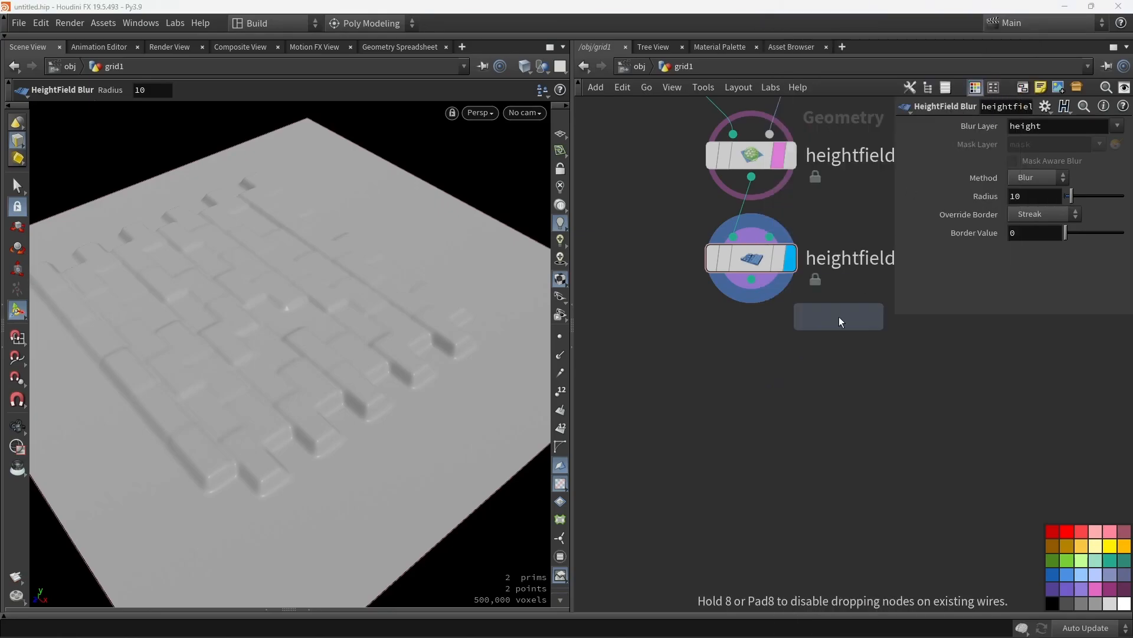
left_click(762, 387)
Set the HeightField Noise's Element Size to 62 and its Amplitude to 23.
left_click_drag(1077, 196, 1070, 217)
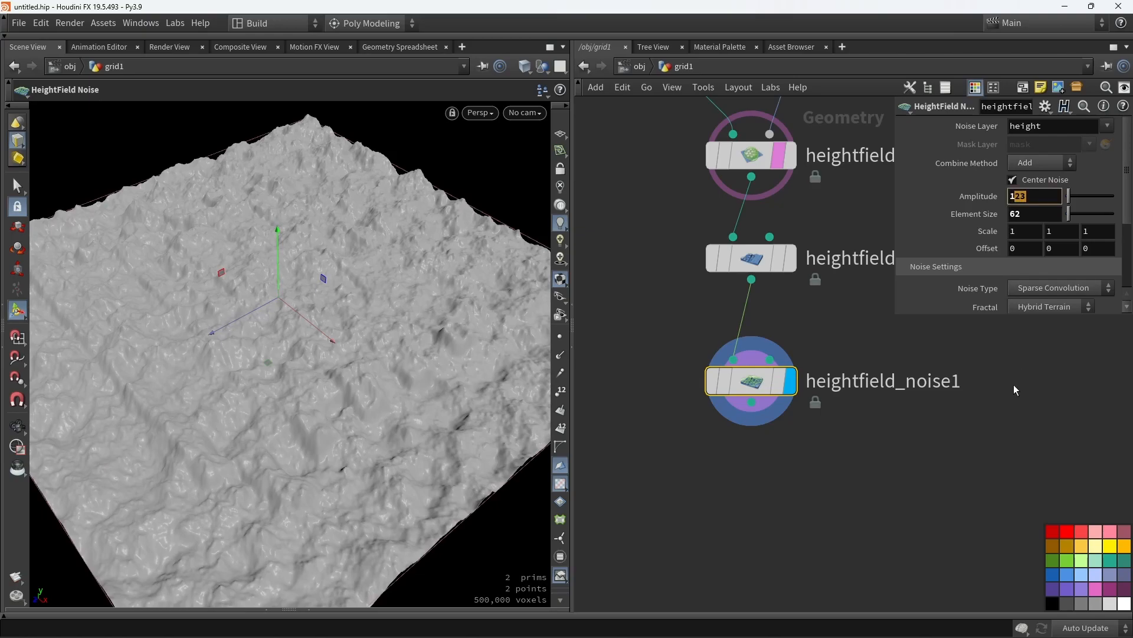
type("23")
key("Return")
scroll(230, 359, "up", 5, "alt")
left_click_drag(230, 360, 289, 326, "alt")
scroll(288, 326, "down", 3, "alt")
scroll(289, 324, "down", 1, "alt")
Add a HeightField Erode node after the noise, display it, and align it below the chain.
middle_click_drag(820, 509, 805, 430)
key("Tab")
type("ero")
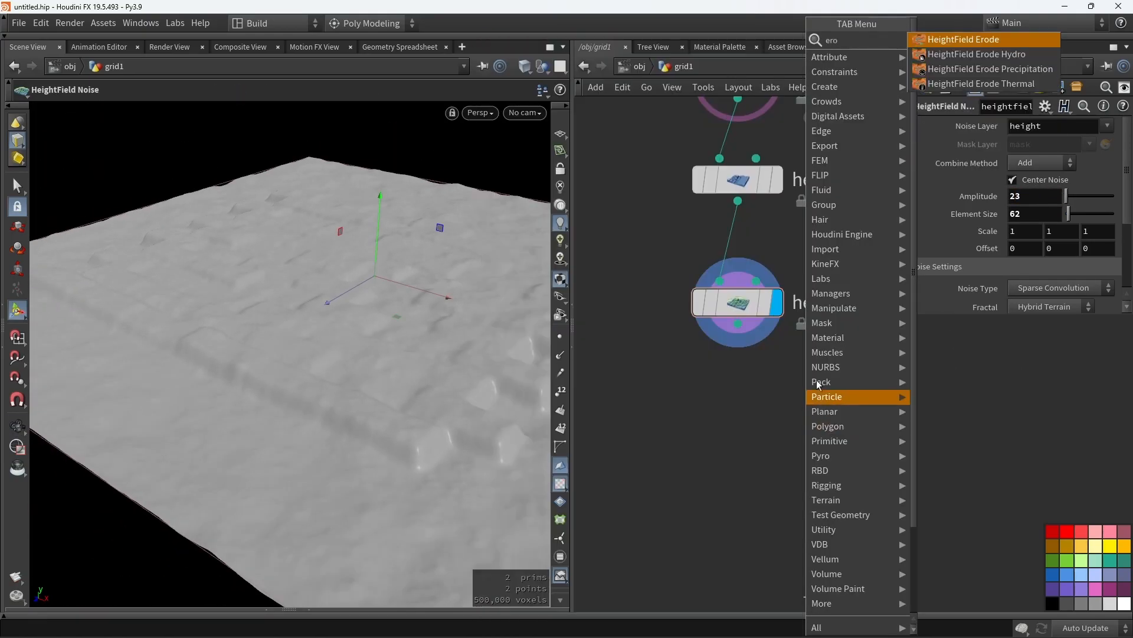
left_click(935, 41)
left_click(759, 444)
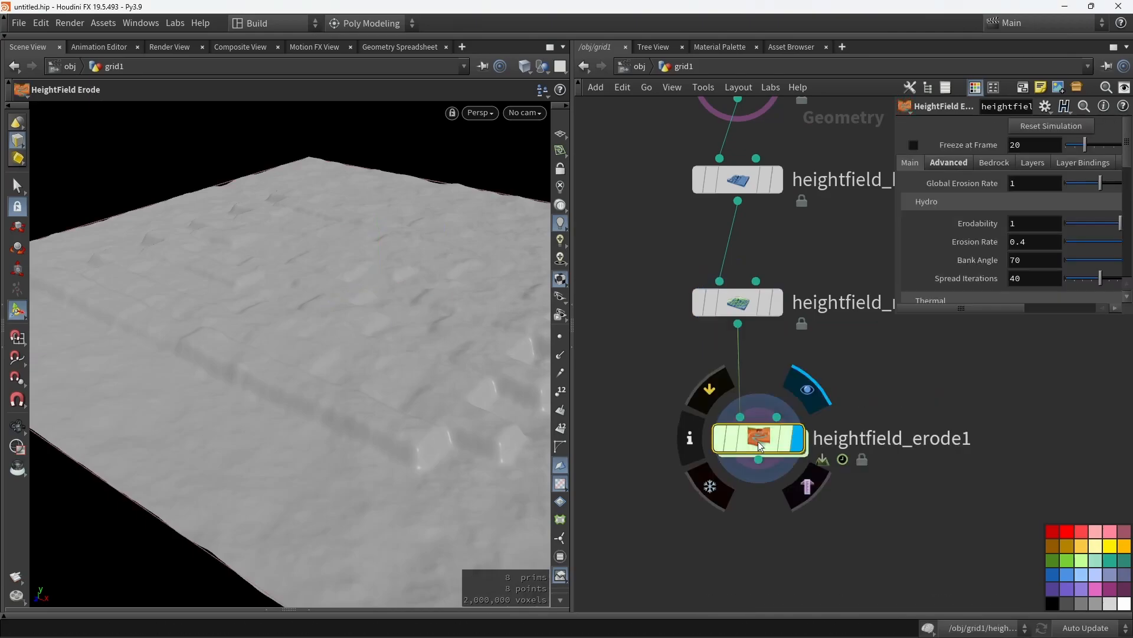
left_click(797, 438)
left_click_drag(778, 438, 757, 413)
Freeze the erosion at frame 20 and turn off its layer colour visualization.
left_click_drag(896, 314, 807, 399)
left_click(821, 146)
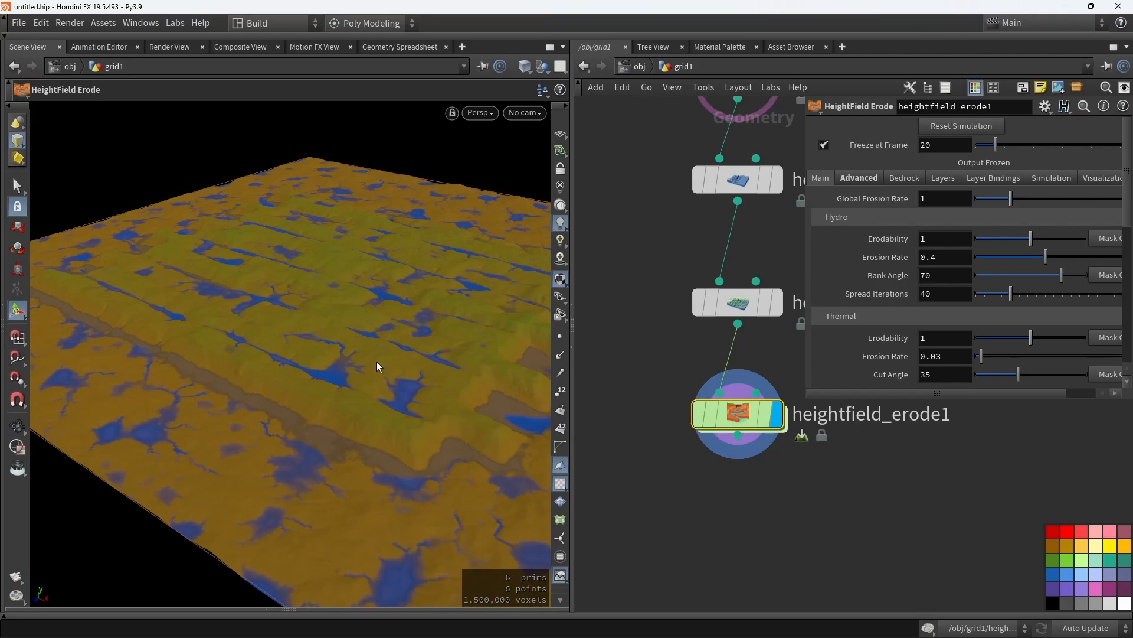
left_click_drag(400, 384, 360, 385, "alt")
left_click(1099, 178)
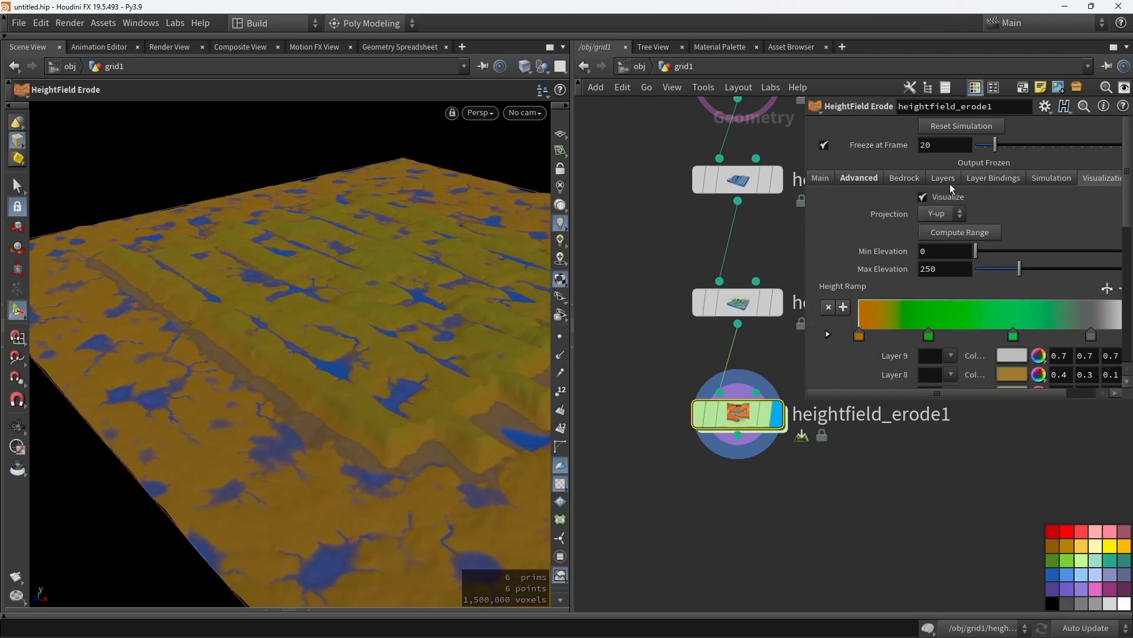
left_click(941, 201)
left_click_drag(236, 313, 346, 382, "alt")
scroll(347, 382, "down", 5)
scroll(729, 507, "down", 3)
Add a Convert HeightField node after the erosion and display the resulting mesh in wireframe.
middle_click_drag(729, 511, 744, 477)
key("Tab")
type("convert")
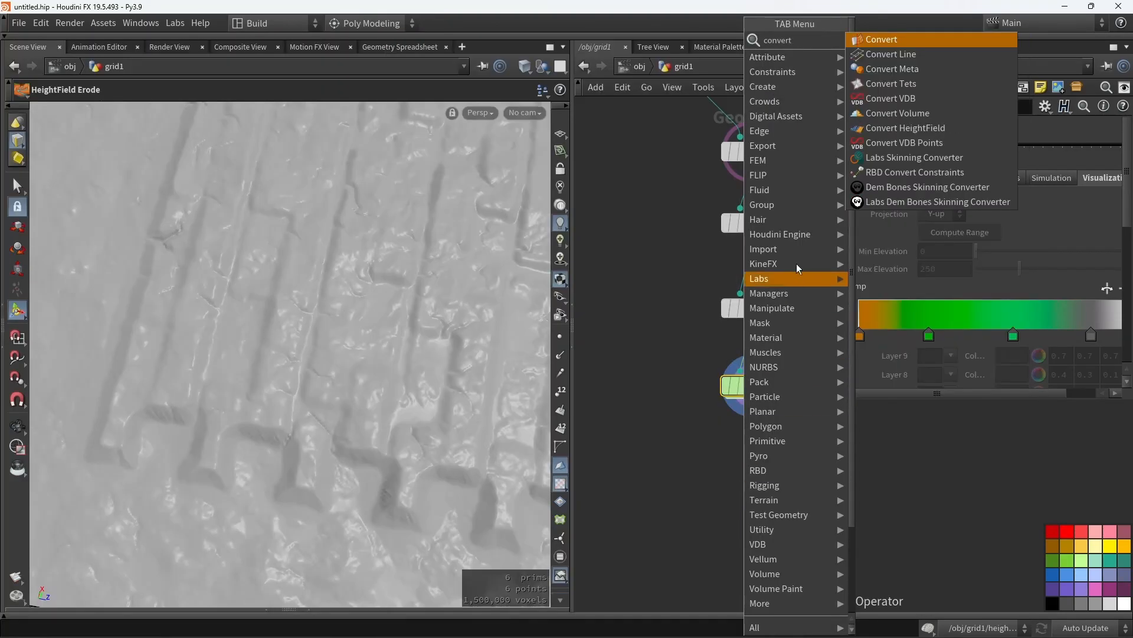
left_click(876, 128)
left_click(740, 479)
left_click(767, 482)
left_click_drag(752, 400, 748, 481)
key("w")
mouse_move(390, 372)
left_mouse_down("alt")
mouse_move(342, 300)
mouse_move(366, 292)
left_mouse_up("alt")
Add a displayed Transform after Convert HeightField with a Uniform Scale of 0.01 and colour the node red.
key("Tab")
type("tra")
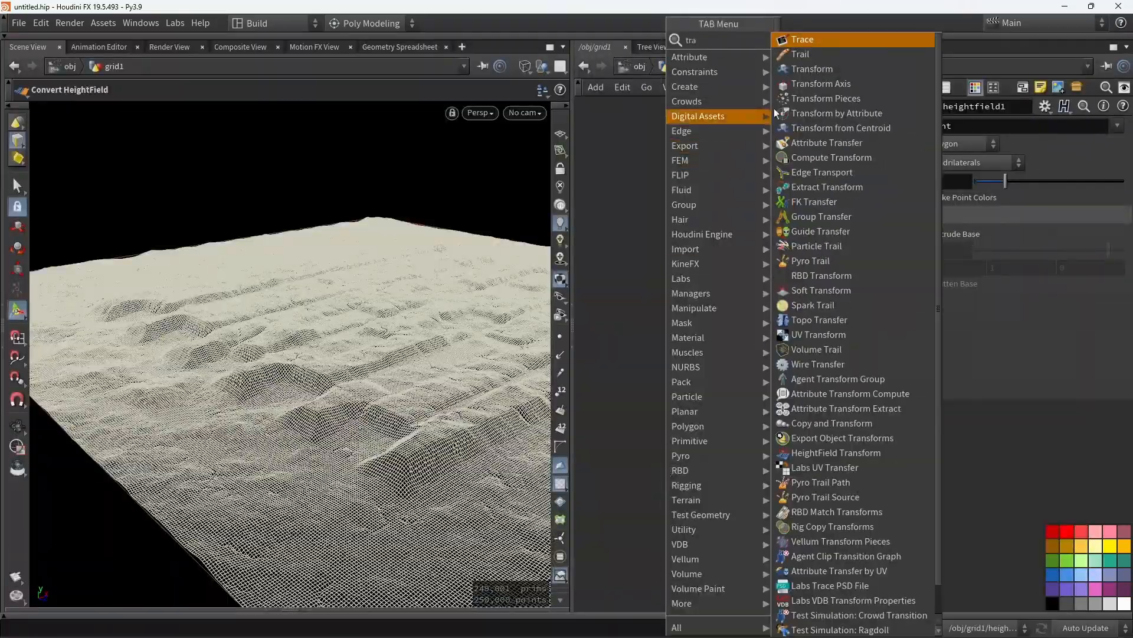
left_click(813, 69)
left_click(781, 493)
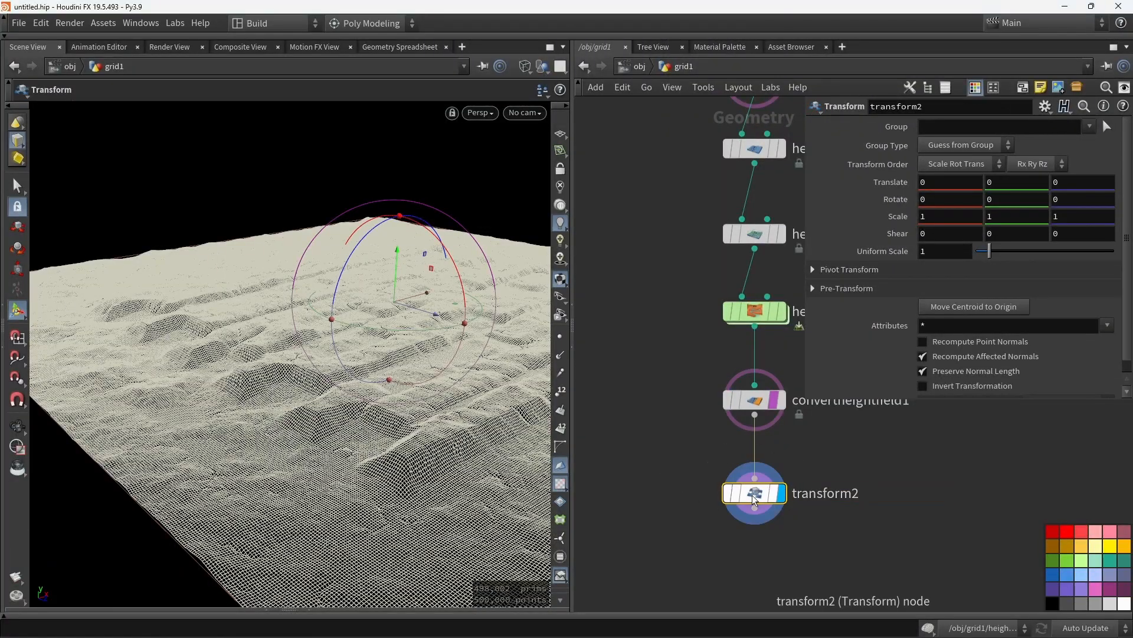
left_click_drag(944, 252, 883, 256)
type("0.01")
key("Return")
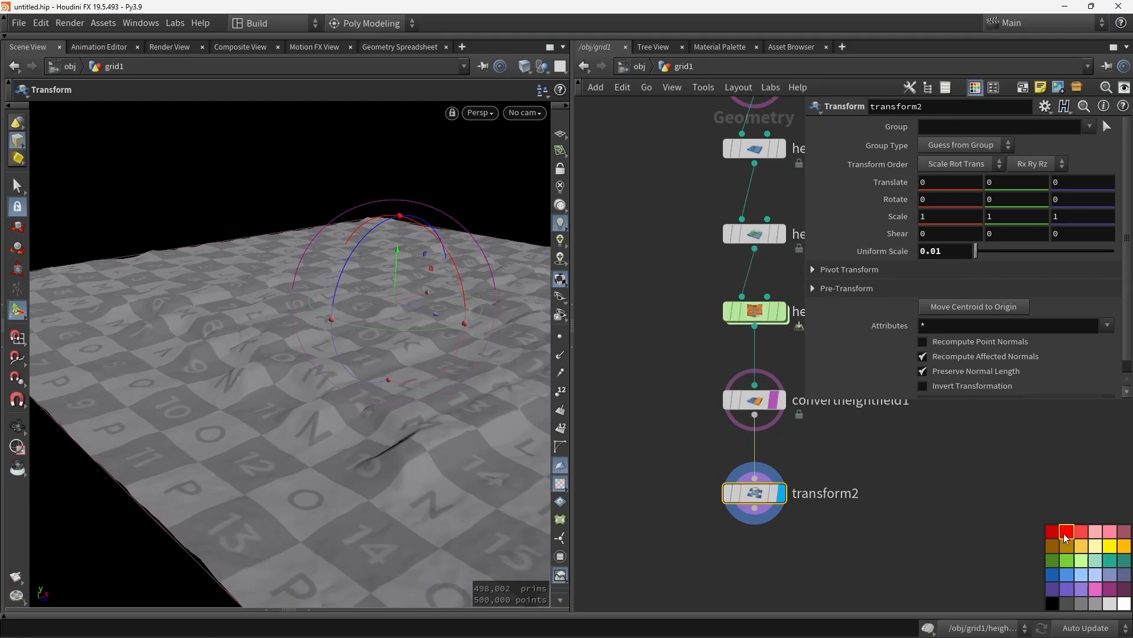
left_click_drag(687, 457, 687, 456)
Add a Merge node combining the Mesh Tiler output with the scaled-down terrain mesh and display it.
middle_click_drag(671, 488, 721, 382)
scroll(722, 383, "down", 3)
middle_click_drag(735, 450, 721, 447)
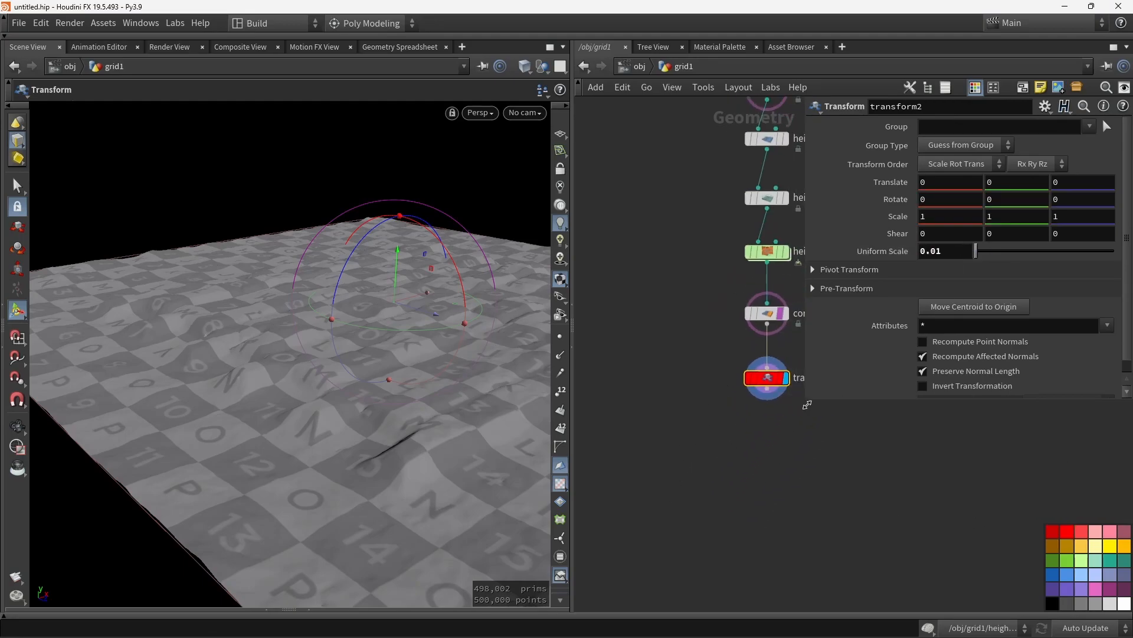
left_click_drag(807, 399, 905, 360)
scroll(773, 449, "down", 5)
key("Tab")
type("merg")
key("Return")
left_click(711, 468)
scroll(707, 295, "up", 5)
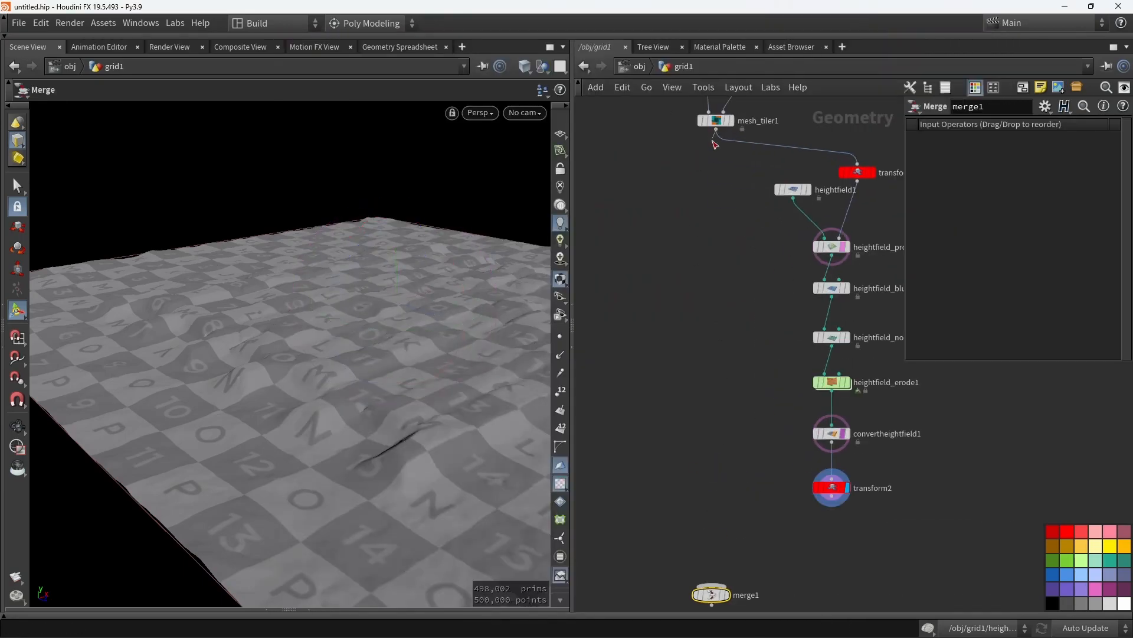
left_click_drag(831, 514, 732, 599)
middle_click_drag(732, 588, 737, 493)
scroll(737, 494, "up", 4)
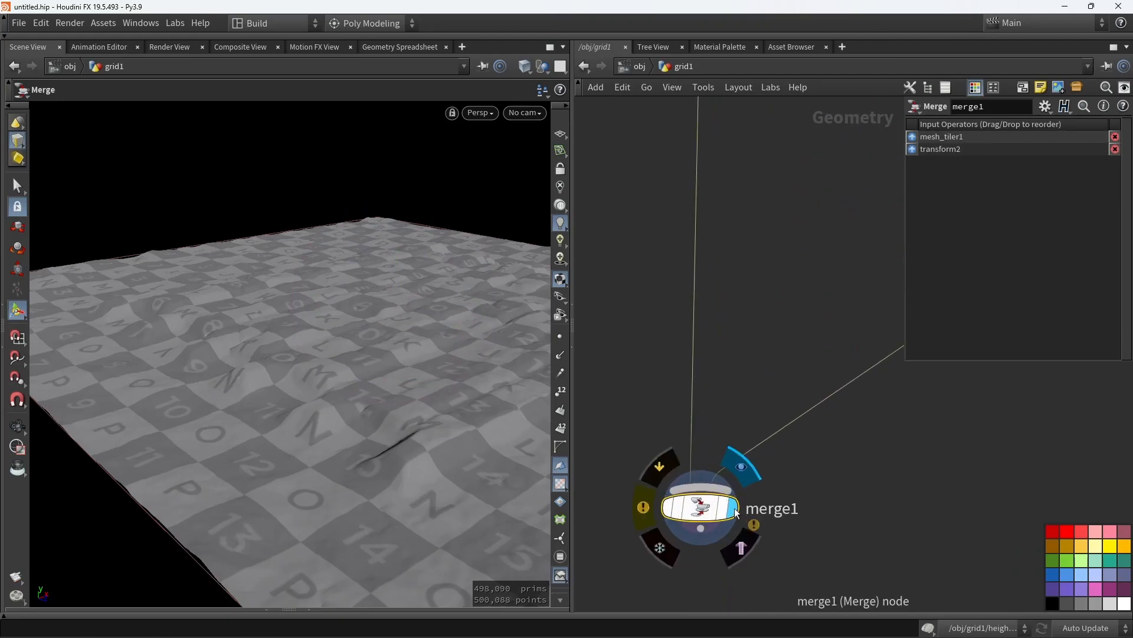
left_click(740, 546)
Turn off the viewport's UV texture display and examine how the bricks sit in the terrain.
key("space+g")
scroll(260, 383, "up", 5)
left_click_drag(331, 271, 425, 342, "alt")
scroll(259, 382, "up", 3)
left_click(560, 484)
left_click_drag(410, 408, 347, 361, "alt")
scroll(763, 435, "down", 4)
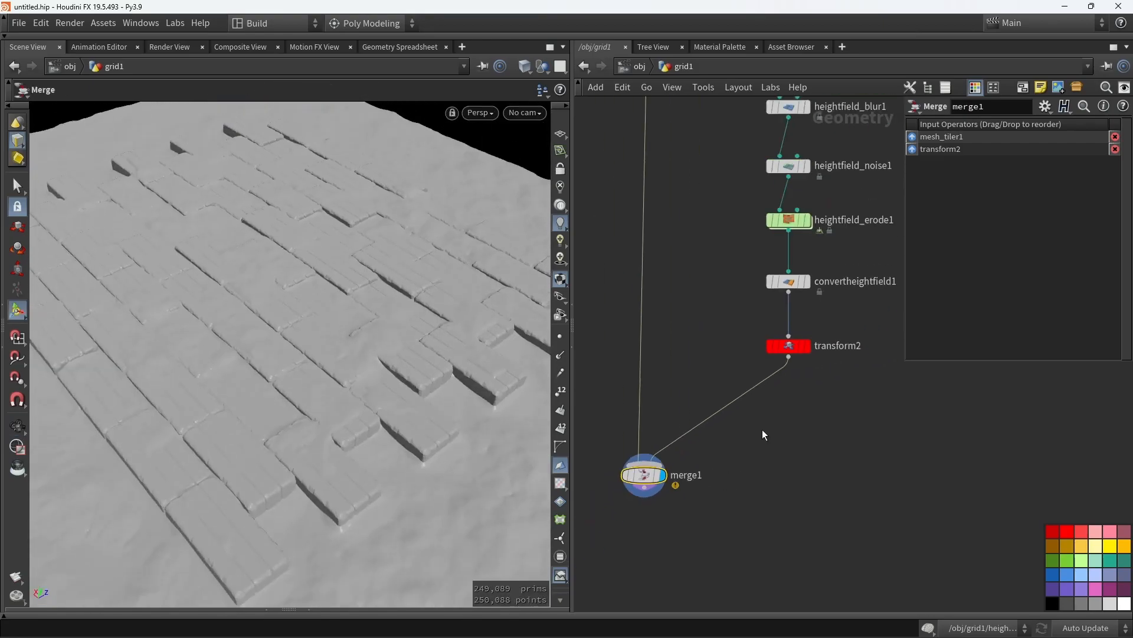
Insert a Color node between the scaled-down terrain and the Merge and set its colour to green (0, 1, 0).
key("Tab")
type("color")
key("Return")
left_click(721, 412)
scroll(721, 412, "up", 3)
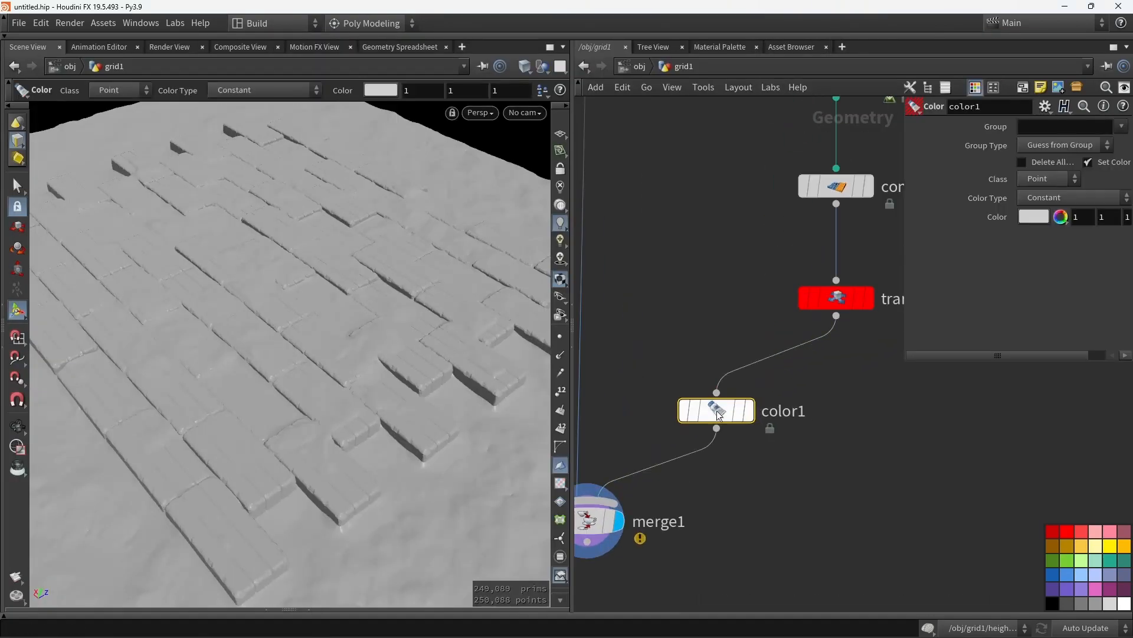
left_click_drag(719, 413, 840, 456)
left_click(1033, 219)
left_click(953, 110)
left_click(1124, 64)
left_click_drag(295, 331, 378, 389, "alt")
key("Tab")
type("tra")
left_click(828, 87)
key("Escape")
key("Tab")
type("t")
key("Escape")
Insert another Transform node between the red terrain Transform and the Color node.
key("Tab")
type("t")
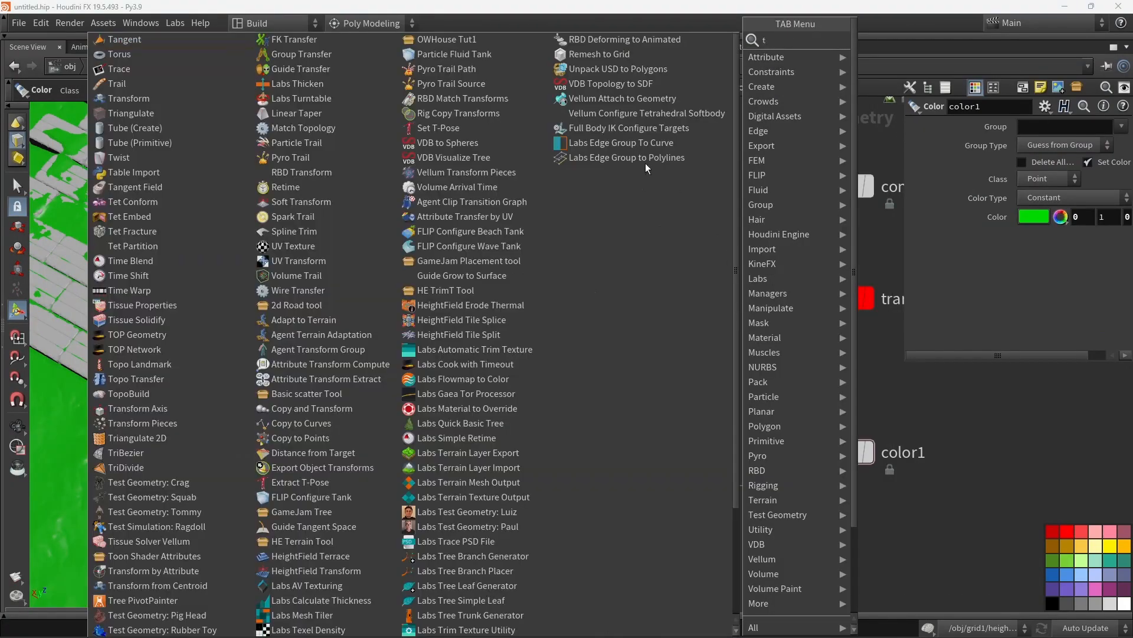
left_click(154, 98)
Squash the green terrain to a Y scale of about 0.86 and raise it about 0.012 in Y.
left_click_drag(278, 259, 264, 227, "alt")
key("e")
key("t")
left_click_drag(266, 236, 313, 372, "alt")
middle_click_drag(588, 543, 730, 298)
scroll(764, 419, "down", 3)
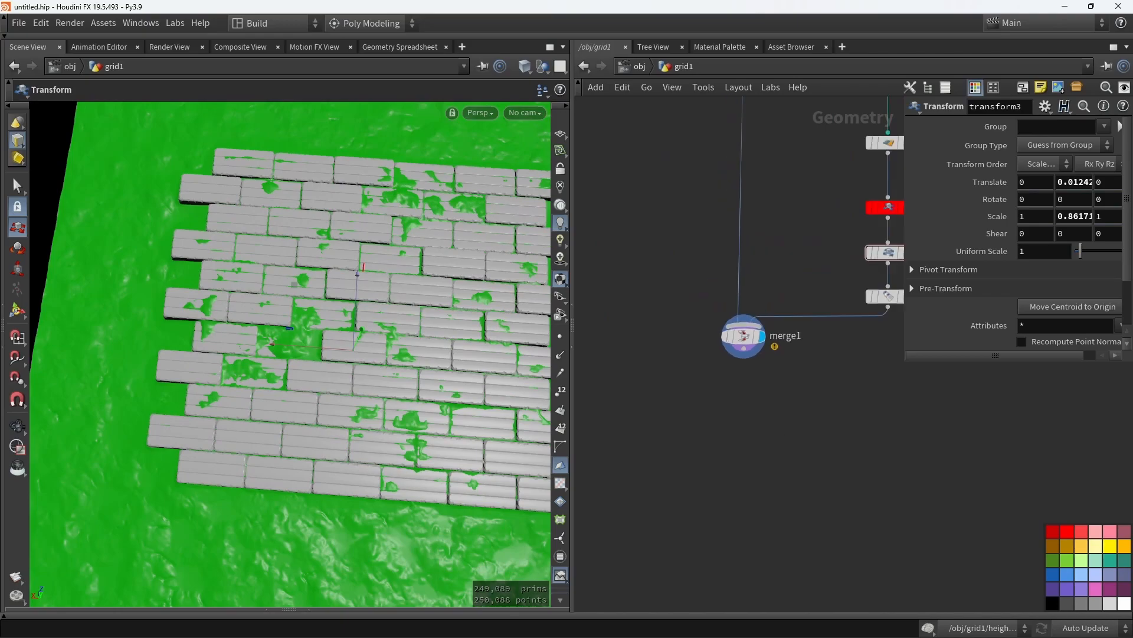
left_click_drag(307, 357, 322, 402, "alt")
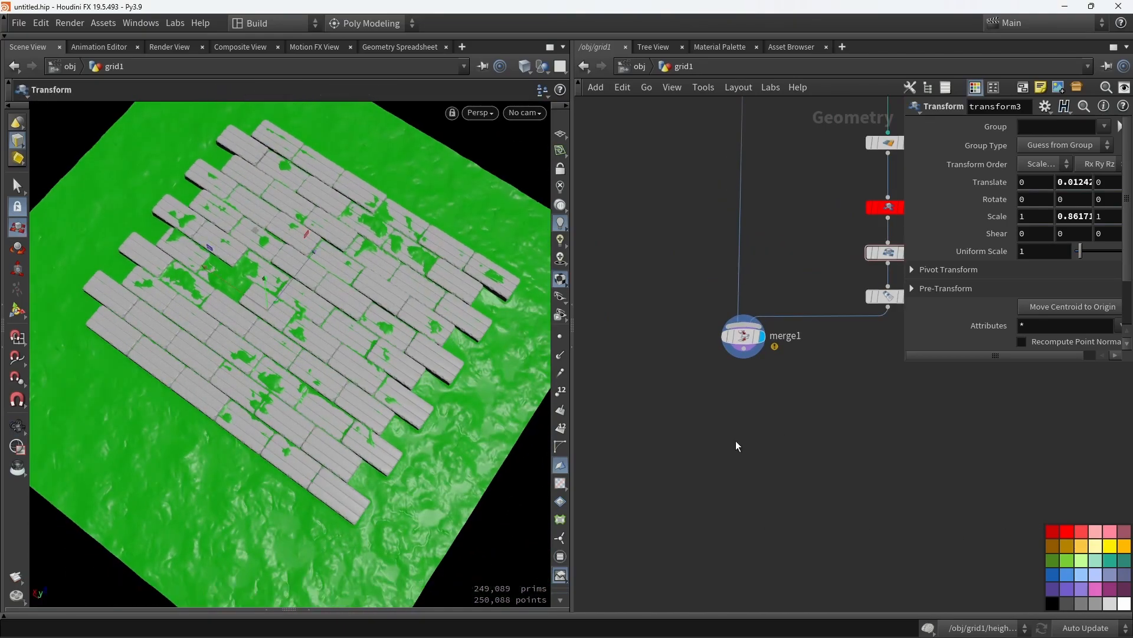
middle_click_drag(707, 468, 740, 453)
key("Tab")
type("gr")
key("Escape")
Duplicate the 5 by 5 grid that feeds the Mesh Tiler, place the copy beside the Merge, and display it.
scroll(695, 335, "down", 3)
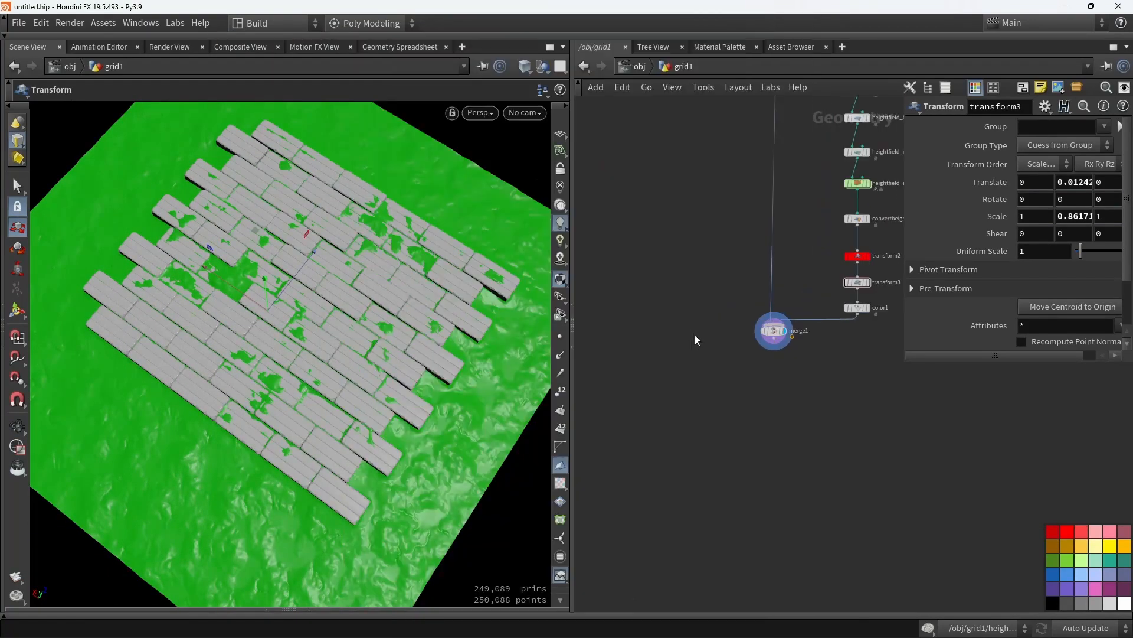
middle_click_drag(695, 335, 696, 487)
scroll(695, 487, "down", 2)
left_click(772, 221)
left_click_drag(728, 440, 674, 480, "alt")
scroll(687, 482, "up", 5)
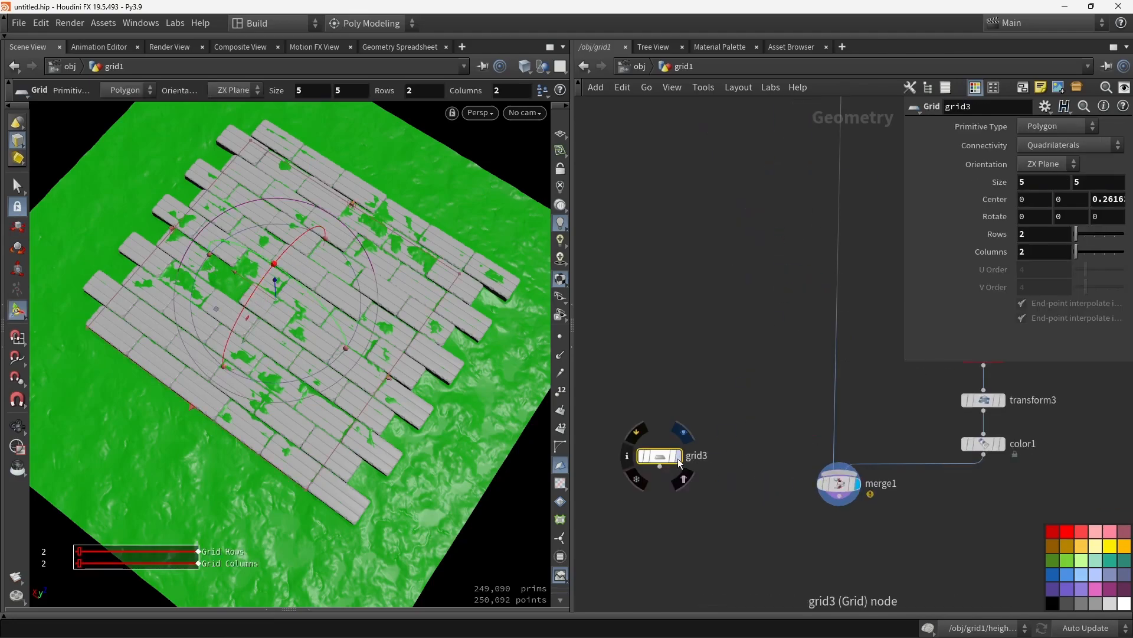
left_click(666, 460)
left_click_drag(423, 463, 420, 406, "alt")
scroll(420, 406, "up", 2)
Add a UV Project node after the duplicated grid and display it.
key("Tab")
type("uv")
key("Down")
key("Return")
left_click(649, 527)
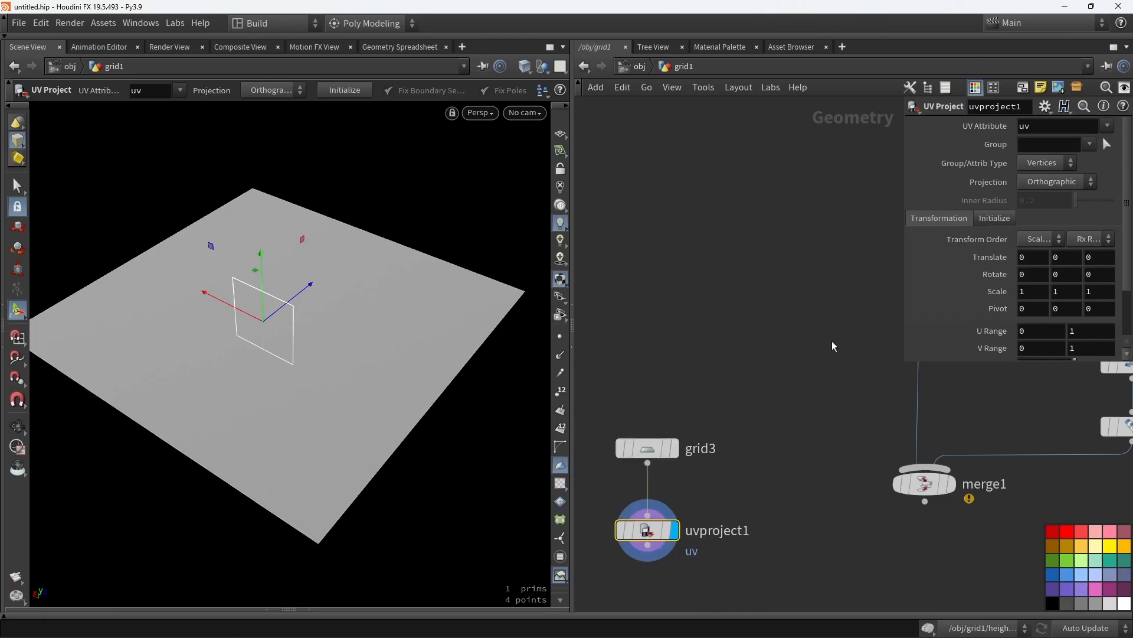
Initialize the grid's UV projection with the To Best Plane method and turn on the viewport's UV texture display.
left_click(994, 218)
left_click(1050, 260)
left_click_drag(398, 339, 428, 389, "alt")
left_click(561, 483)
key("r")
left_click_drag(366, 365, 110, 337, "alt")
left_click_drag(133, 196, 139, 213, "alt")
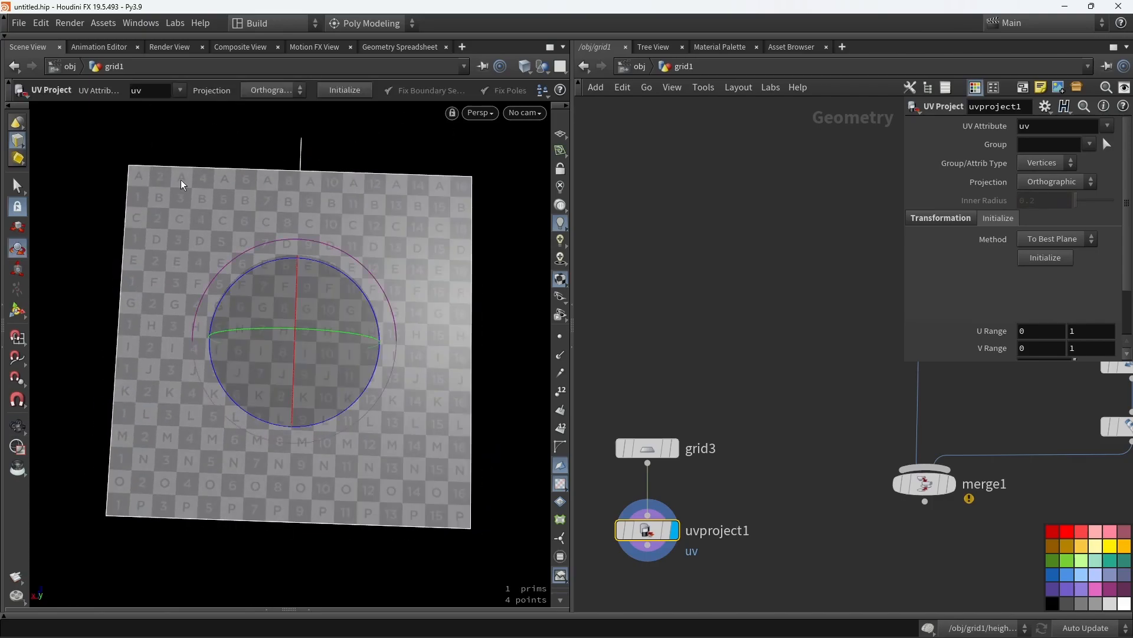
Add a Labs Maps Baker node fed by the UV Project plane and the Merge, and display it.
middle_click_drag(762, 371, 749, 245)
scroll(747, 233, "down", 3)
key("Tab")
type("maps")
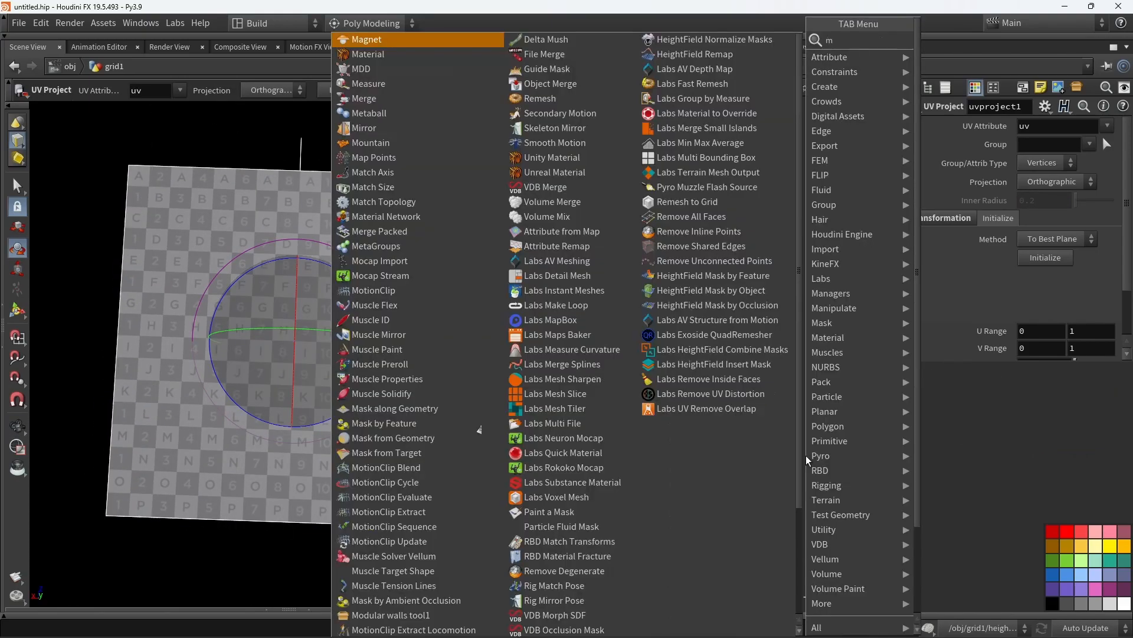
key("Return")
left_click(779, 446)
scroll(669, 372, "up", 1)
left_click_drag(668, 354, 782, 447)
middle_click_drag(856, 366, 775, 399)
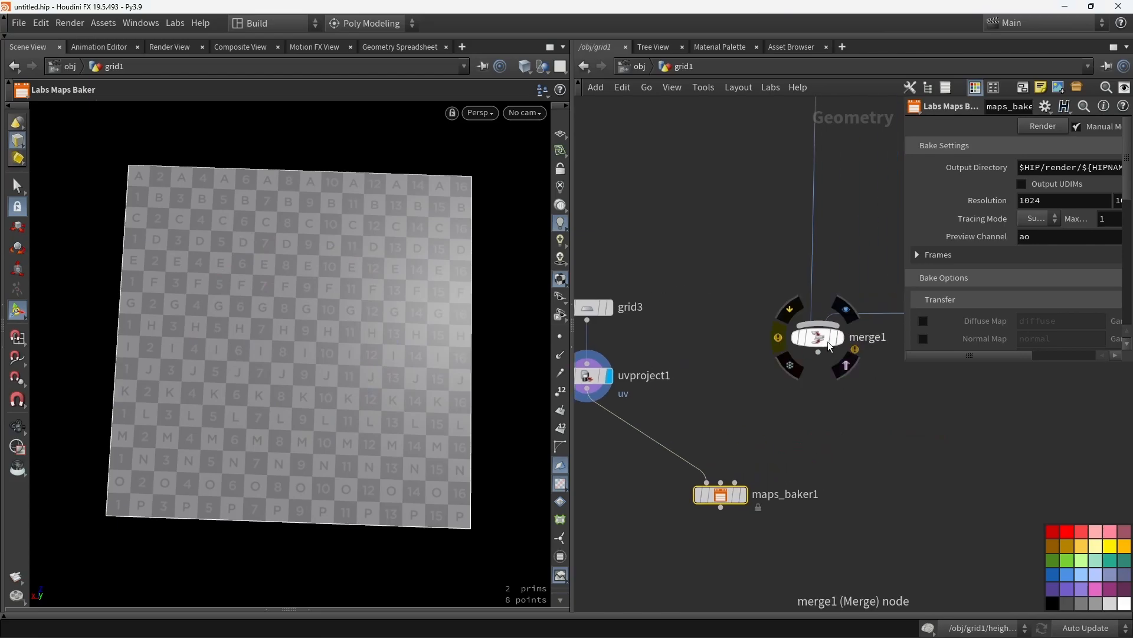
left_click(742, 495)
left_click_drag(719, 488, 726, 512)
Enable the Maps Baker's Normal Map, Vertex Color and Height outputs, with a height range of 0 to 1.
left_click_drag(904, 362, 622, 567)
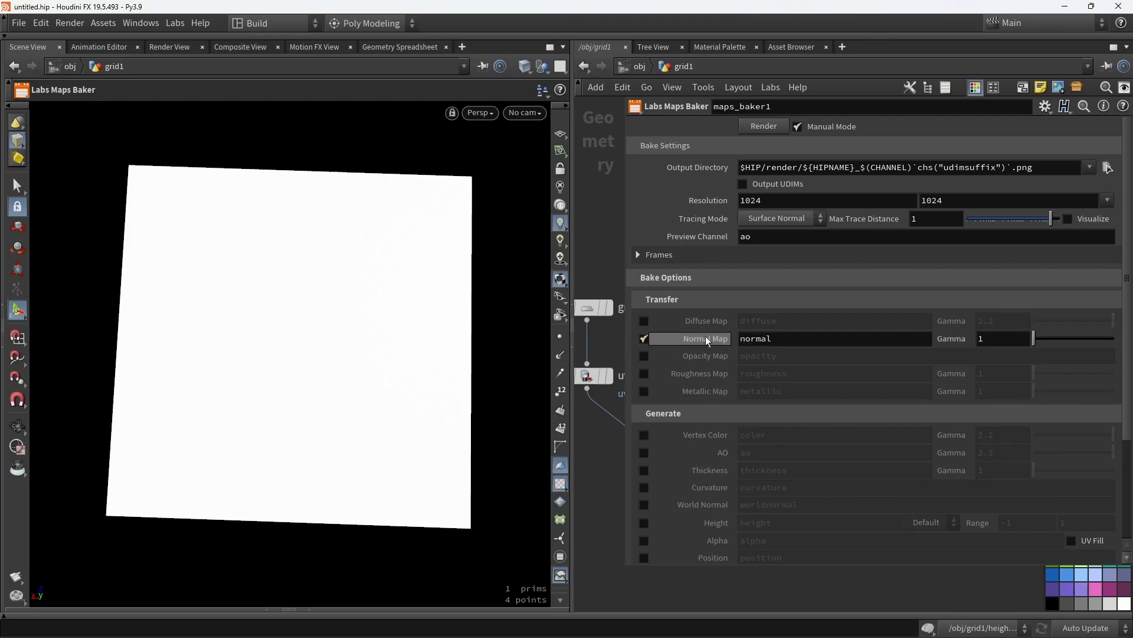
scroll(710, 465, "down", 2)
left_click(644, 484)
type("0")
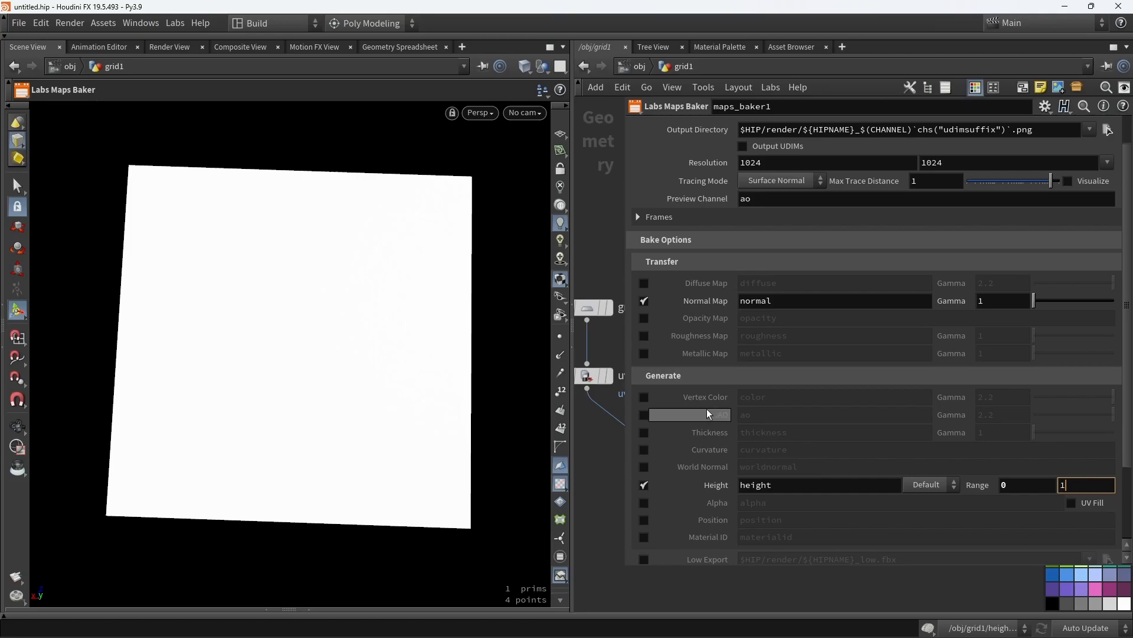
left_click(644, 397)
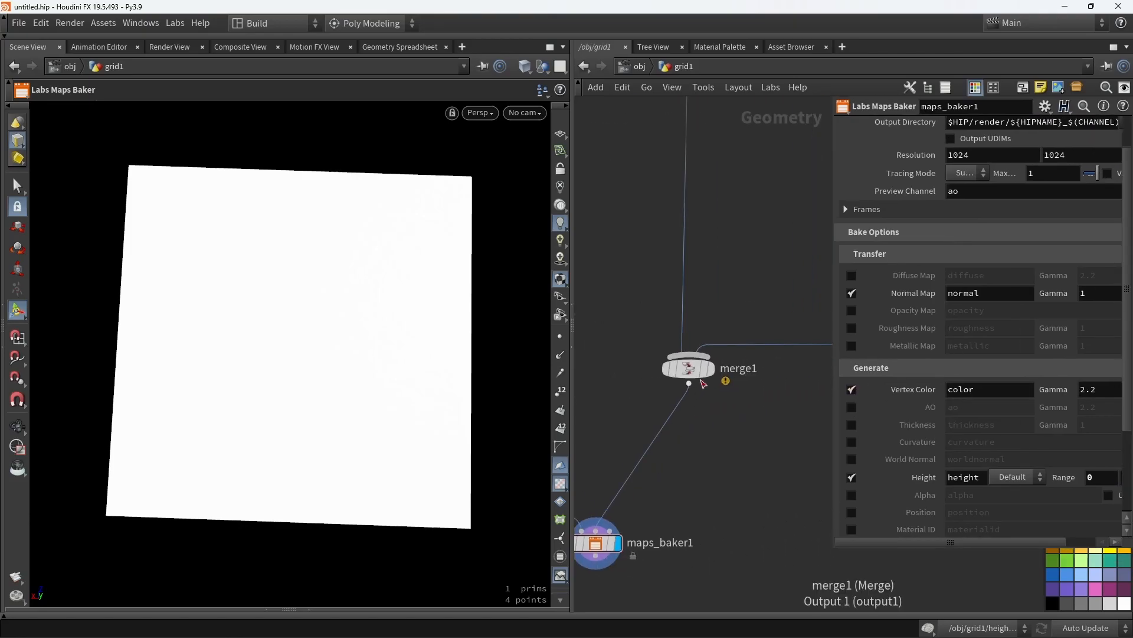
Display the merged bricks and terrain to turn off the UV texture display, and return the display to the Maps Baker.
left_click(710, 368)
scroll(306, 333, "down", 5)
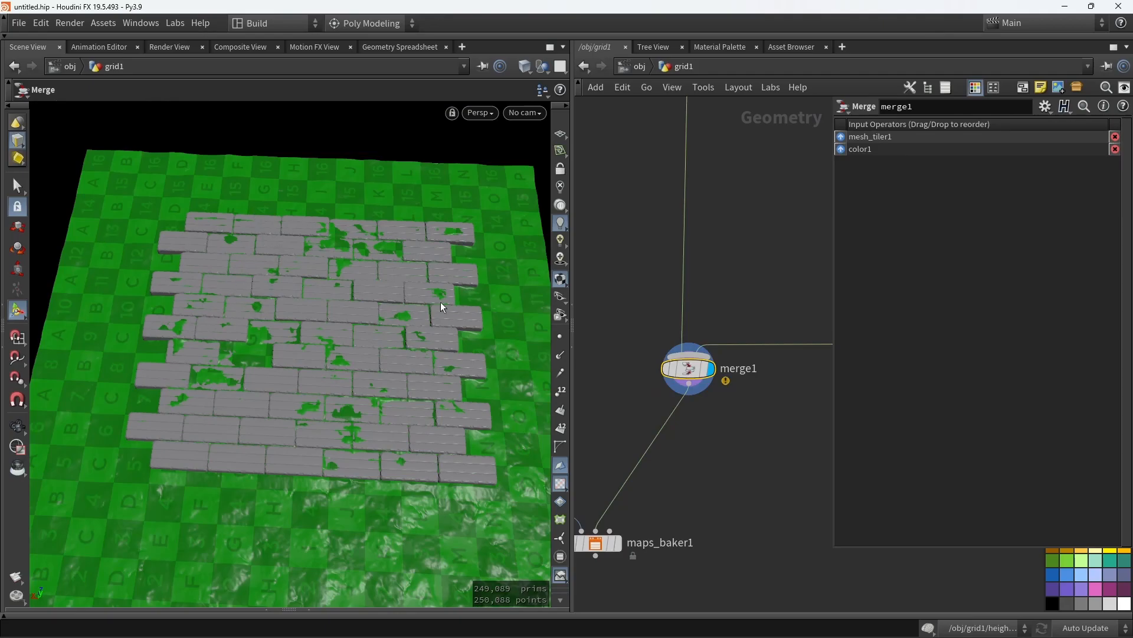
left_click(560, 484)
left_click(618, 542)
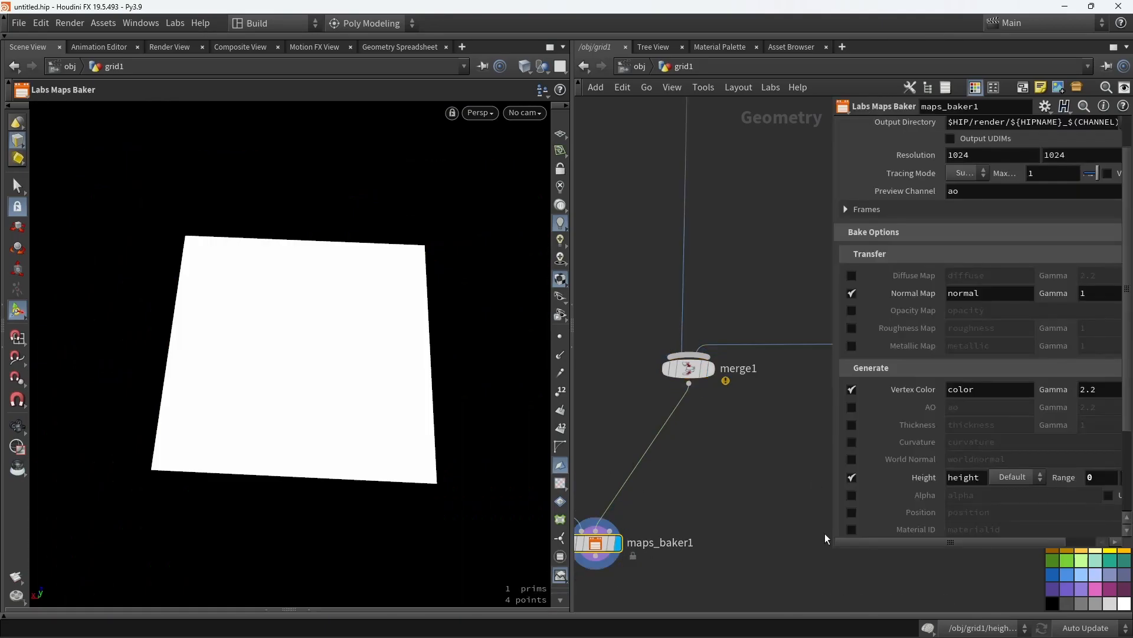
Examine the Maps Baker's resolution options and compare the plane's height with the merged bricks from the side.
left_click_drag(832, 548, 546, 533)
left_click(1108, 154)
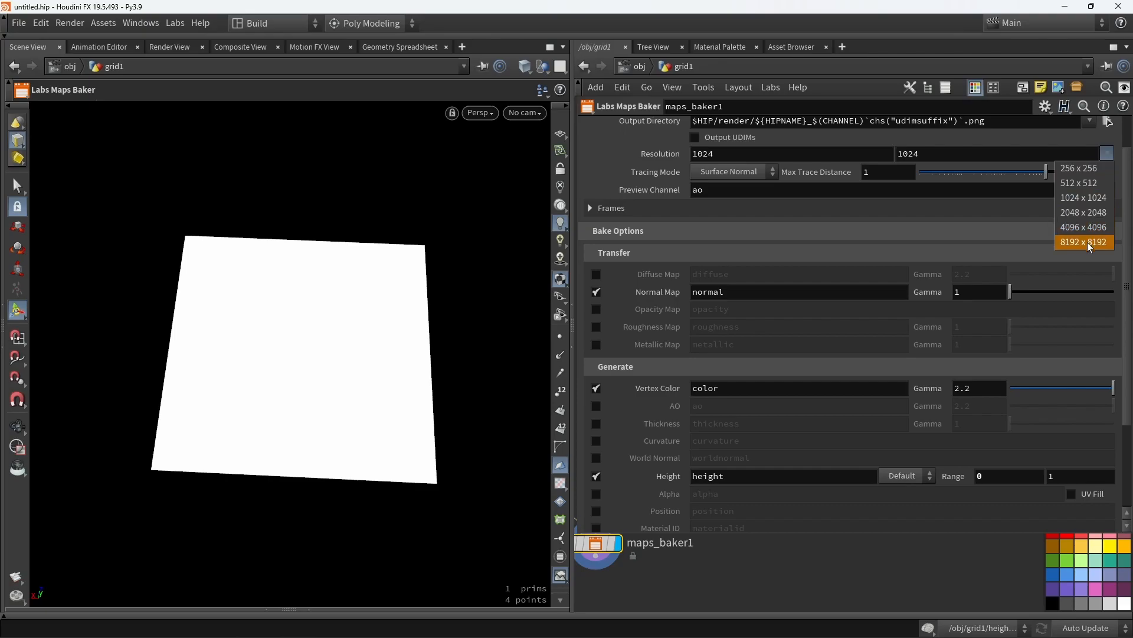
left_click(1108, 154)
left_click(1085, 174)
left_click_drag(353, 331, 451, 237, "alt")
left_click_drag(576, 532, 863, 504)
left_click(705, 372)
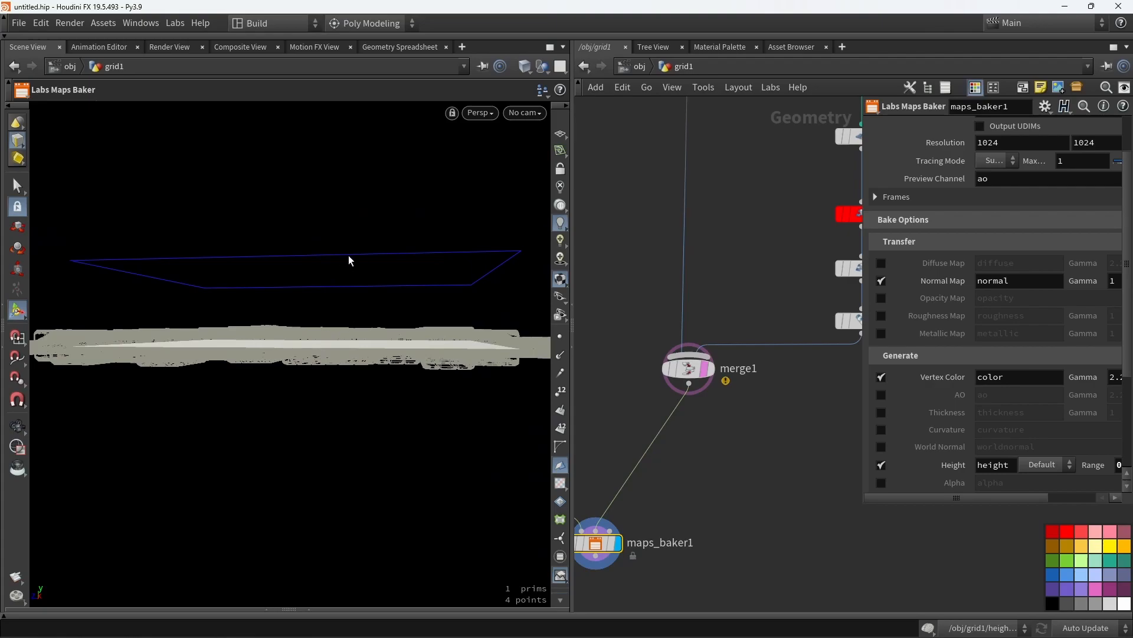
middle_click_drag(697, 453, 749, 409)
scroll(748, 409, "down", 3)
left_click_drag(863, 503, 703, 577)
scroll(818, 193, "up", 3)
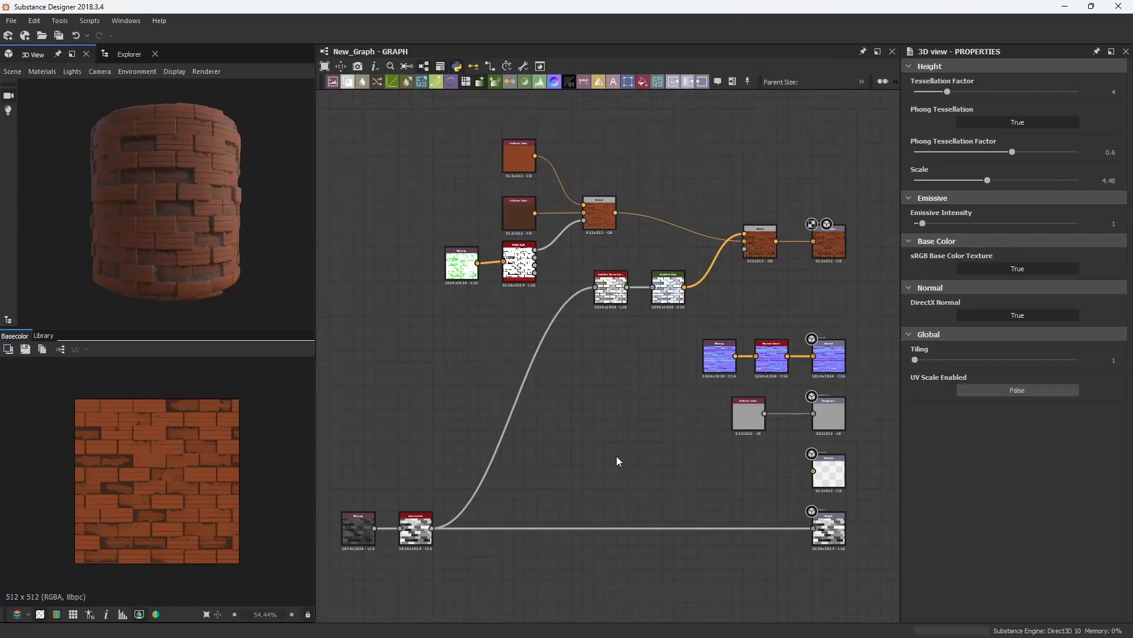
In Substance Designer, examine the baked height bitmap and its Auto Levels result in an enlarged 2D view.
middle_click_drag(430, 443, 504, 418)
left_click(431, 504)
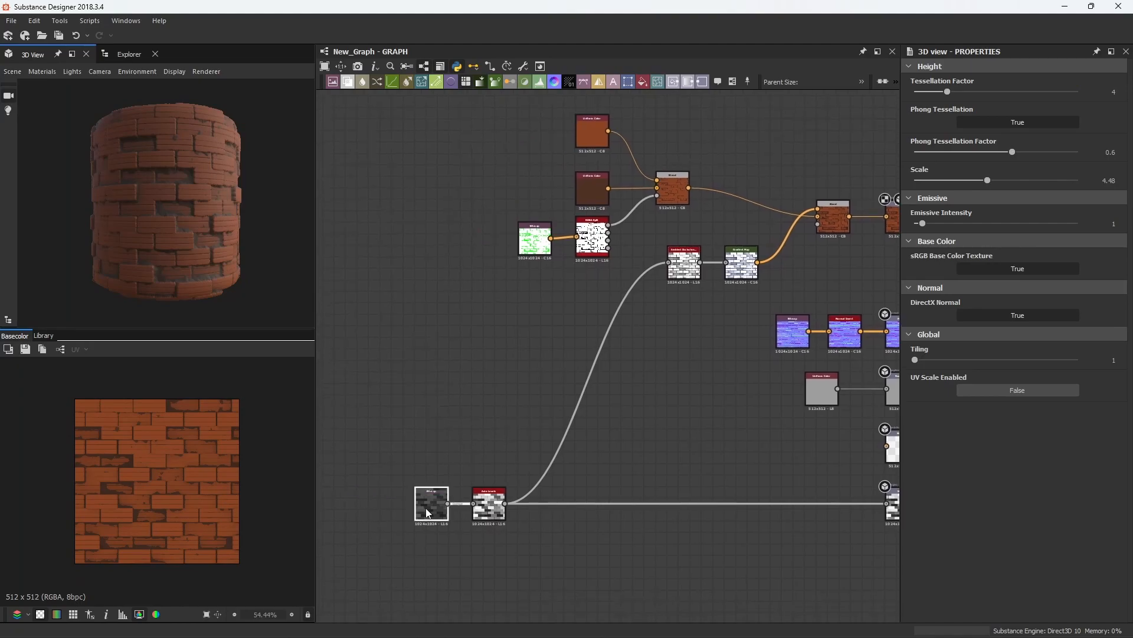
left_click_drag(316, 331, 443, 300)
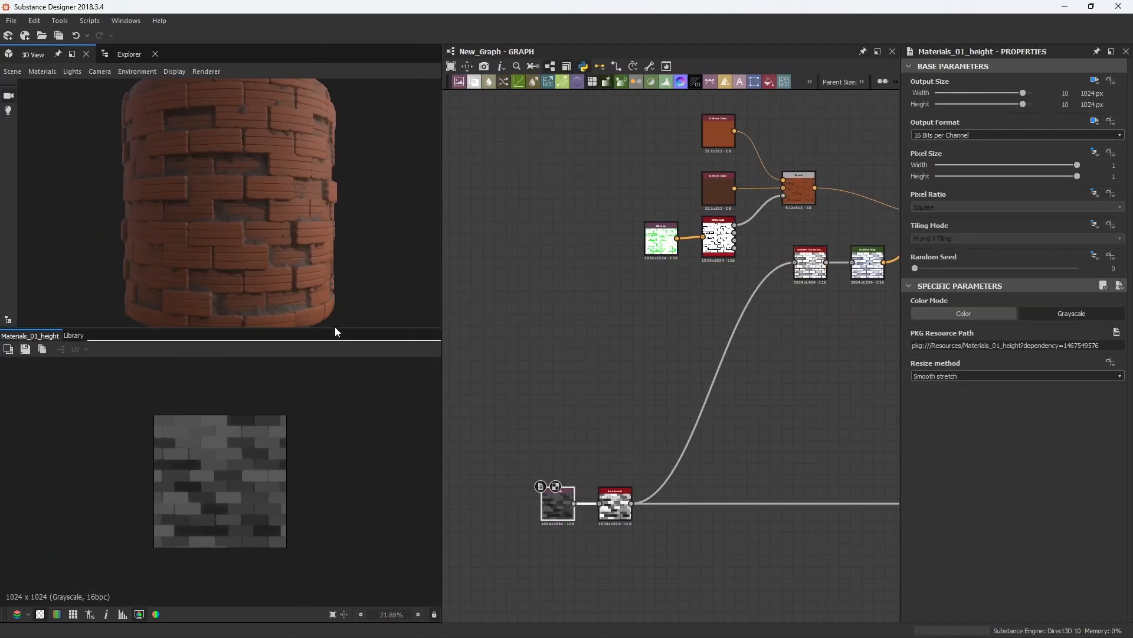
left_click_drag(335, 327, 319, 166)
scroll(271, 301, "up", 8)
scroll(313, 348, "down", 5)
scroll(607, 512, "up", 4)
double_click(621, 504)
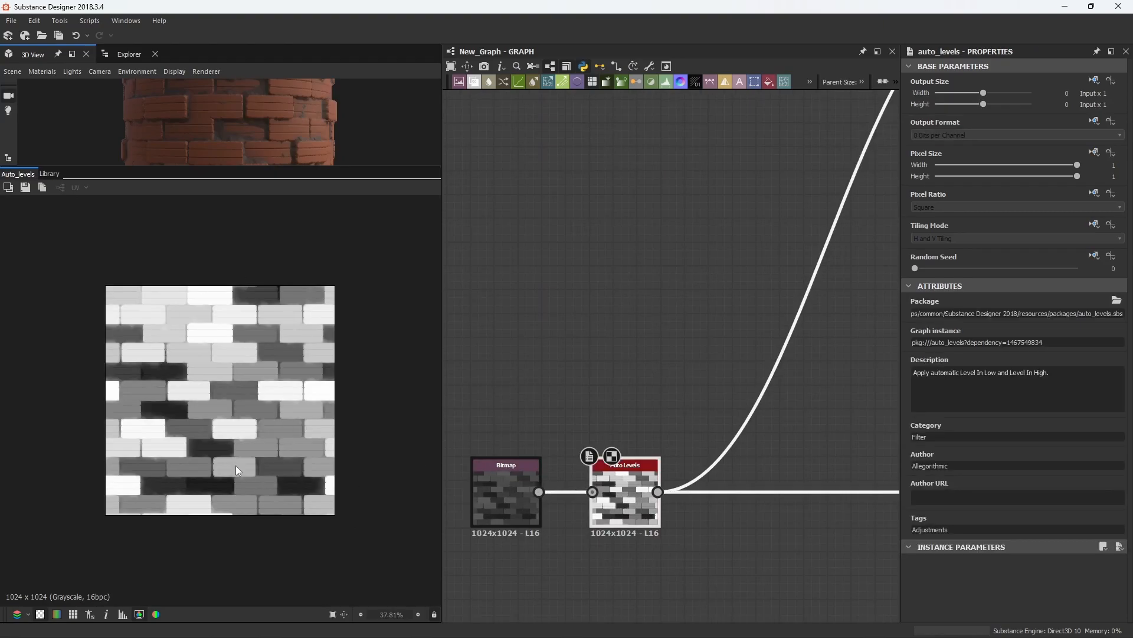
scroll(256, 279, "up", 2)
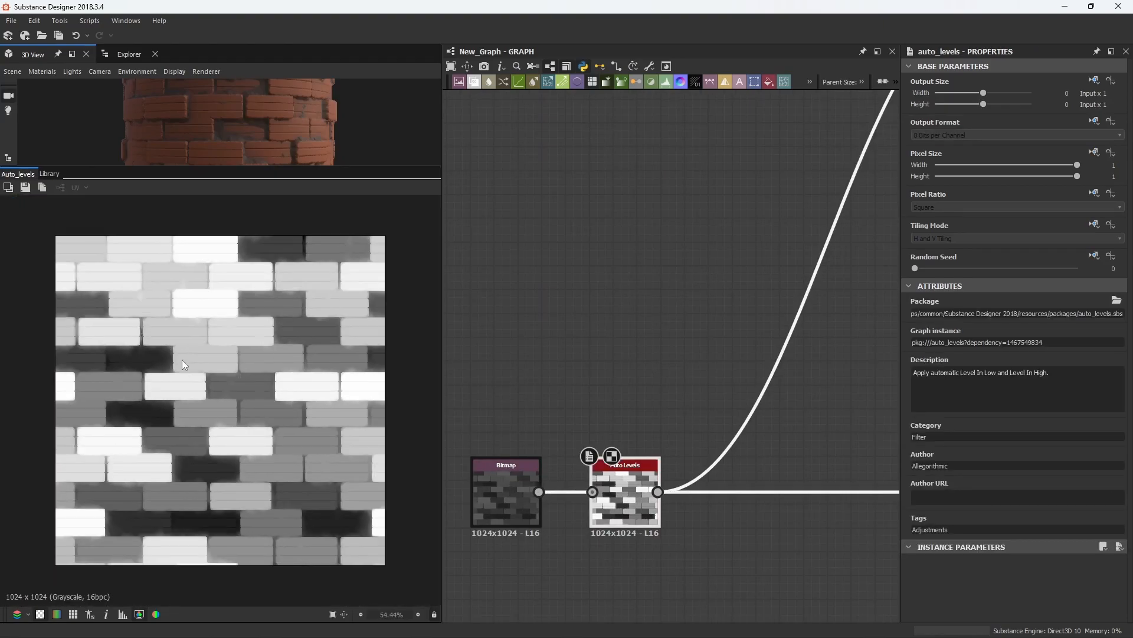
Preview the Ambient Occlusion node generated from the leveled height map.
scroll(546, 406, "down", 4)
middle_click_drag(647, 381, 590, 431)
scroll(591, 408, "down", 3)
scroll(785, 481, "up", 4)
middle_click_drag(556, 284, 715, 515)
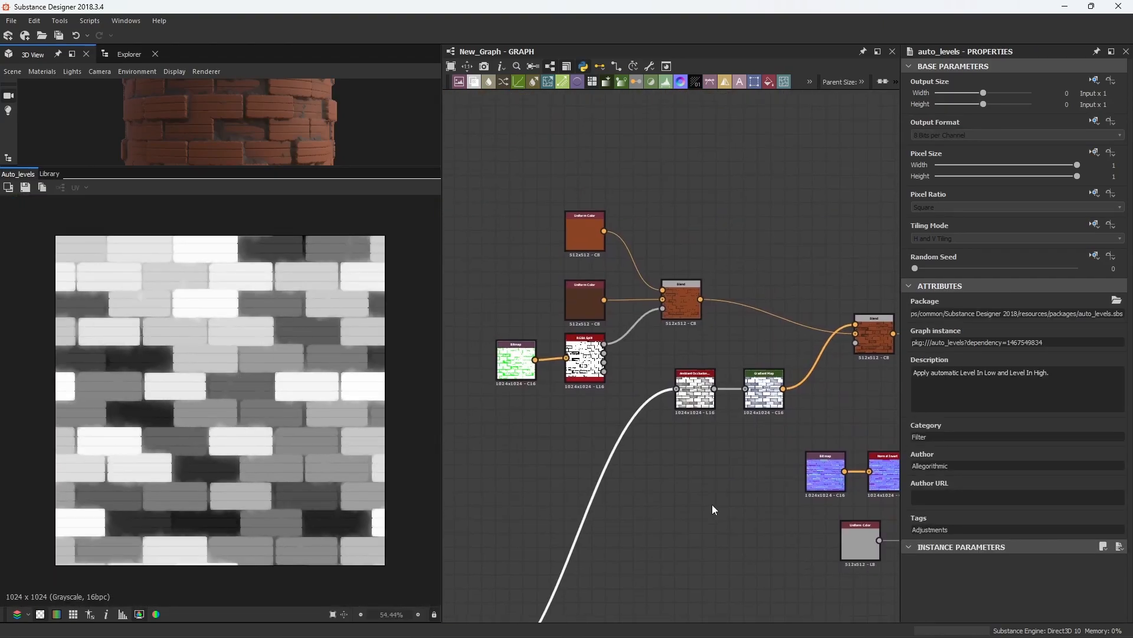
scroll(714, 515, "up", 3)
double_click(701, 390)
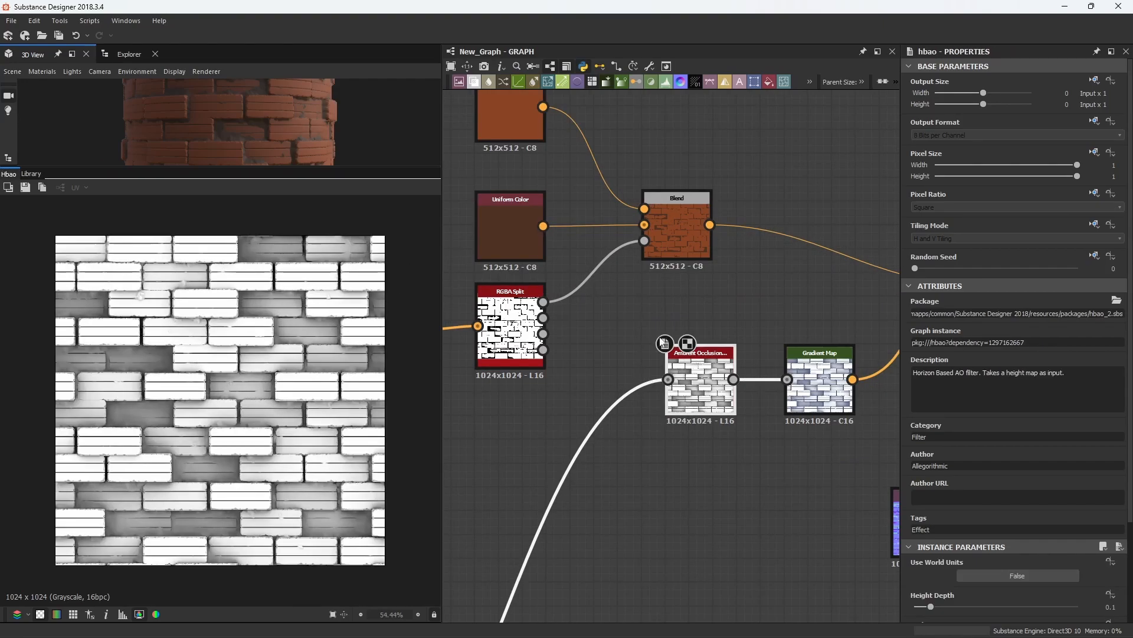
Preview the baked color bitmap, the two Uniform Color nodes and the Blend that combines them.
scroll(647, 324, "down", 2)
middle_click_drag(647, 325, 726, 451)
left_click_drag(502, 279, 745, 432)
left_click_drag(763, 403, 739, 297)
double_click(527, 340)
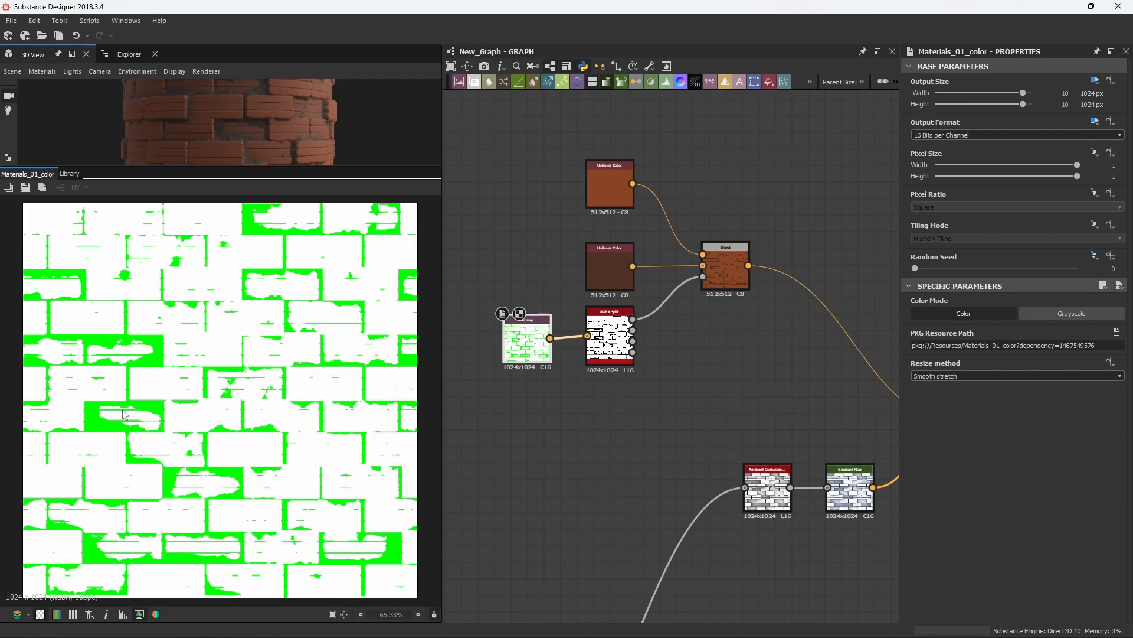
double_click(729, 275)
double_click(610, 185)
double_click(613, 267)
double_click(726, 269)
Preview the Multiply Blend that adds the ambient occlusion and the Base Color output it feeds.
middle_click_drag(690, 384, 498, 380)
double_click(796, 429)
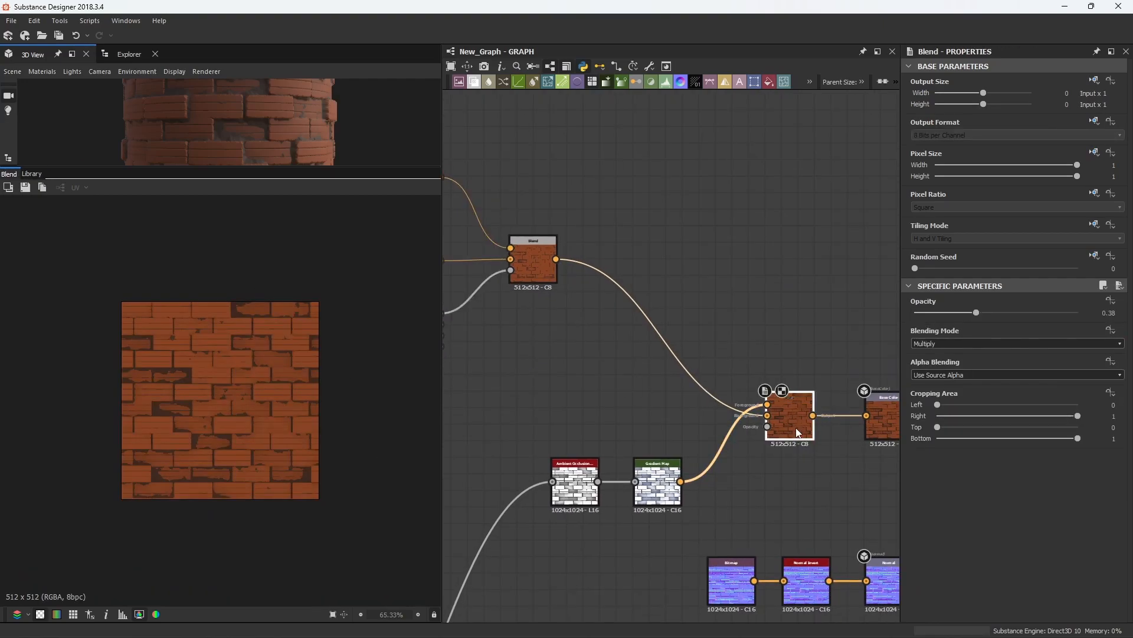
scroll(203, 367, "up", 4)
scroll(205, 368, "down", 1)
middle_click_drag(765, 369, 548, 338)
double_click(672, 396)
Preview the baked normal bitmap and its Normal Invert node, and examine the brick cylinder in an enlarged 3D view.
middle_click_drag(670, 415, 776, 186)
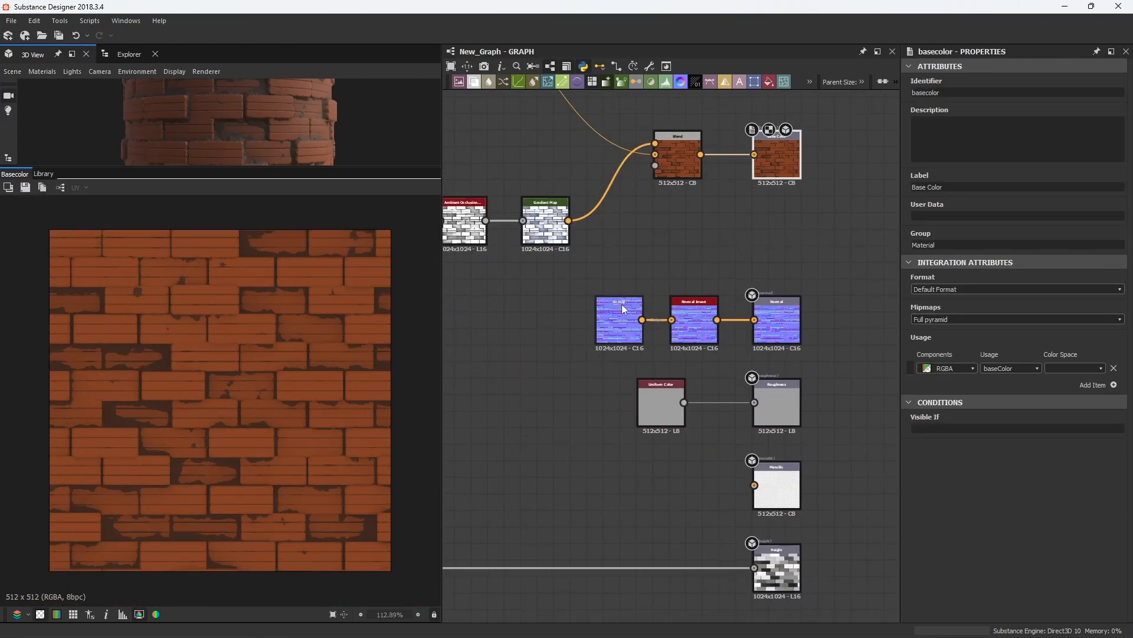
double_click(696, 322)
left_click(777, 322)
double_click(619, 321)
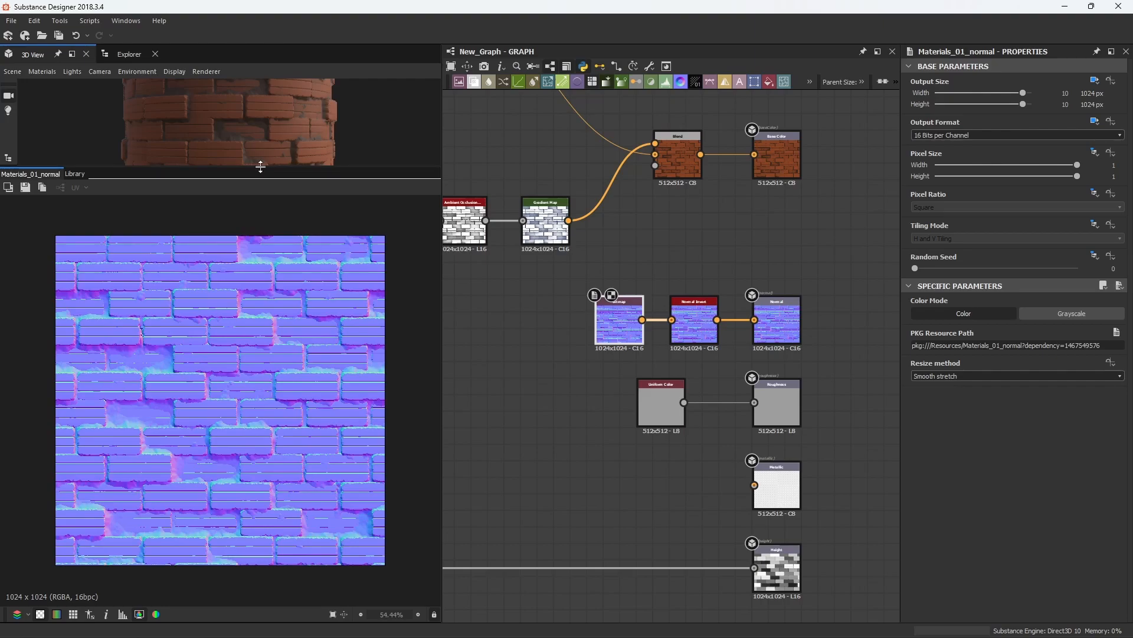
left_click_drag(261, 166, 260, 525)
left_click_drag(283, 479, 313, 326)
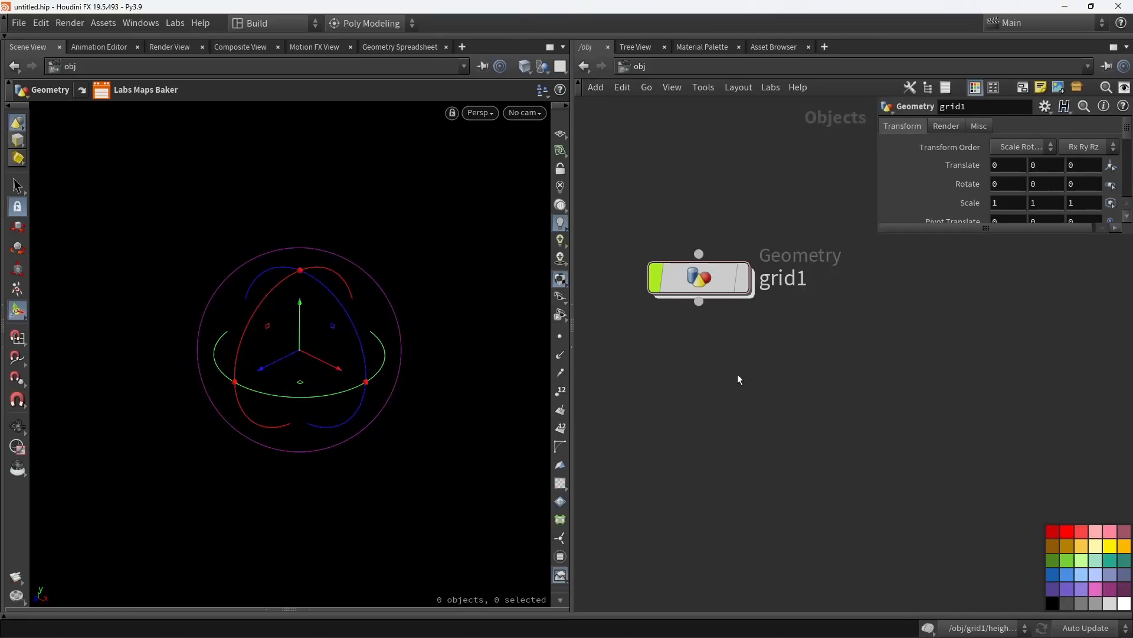
Back in Houdini, create a new Geometry object at object level and add a Line node inside it.
key("Tab")
key("Return")
left_click(697, 437)
double_click(695, 438)
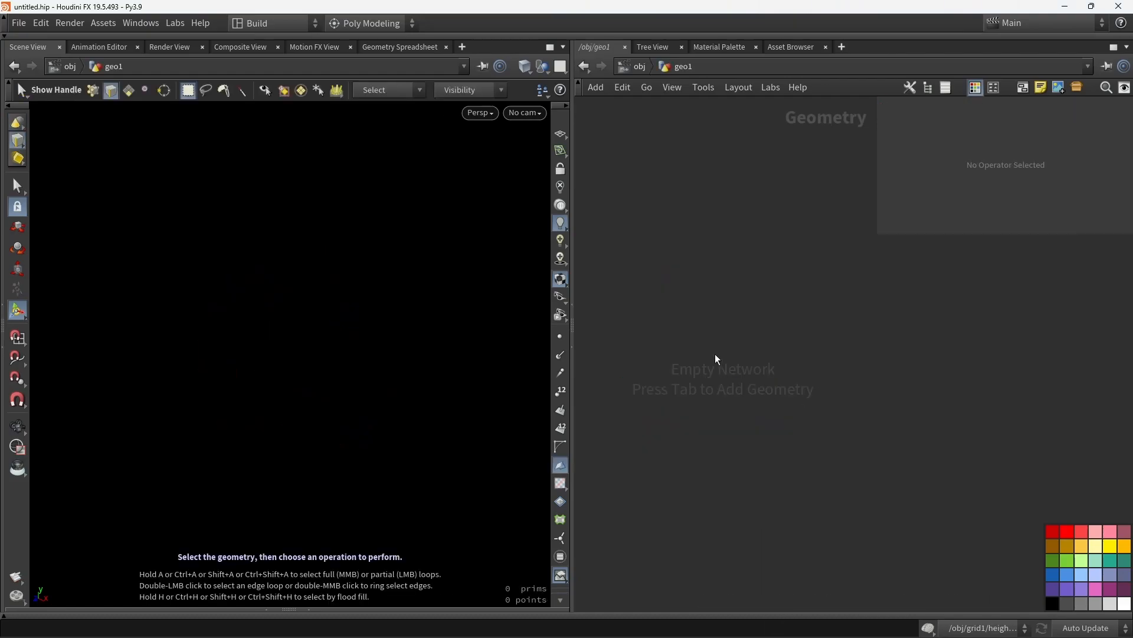
key("Tab")
type("line")
key("Return")
left_click(717, 363)
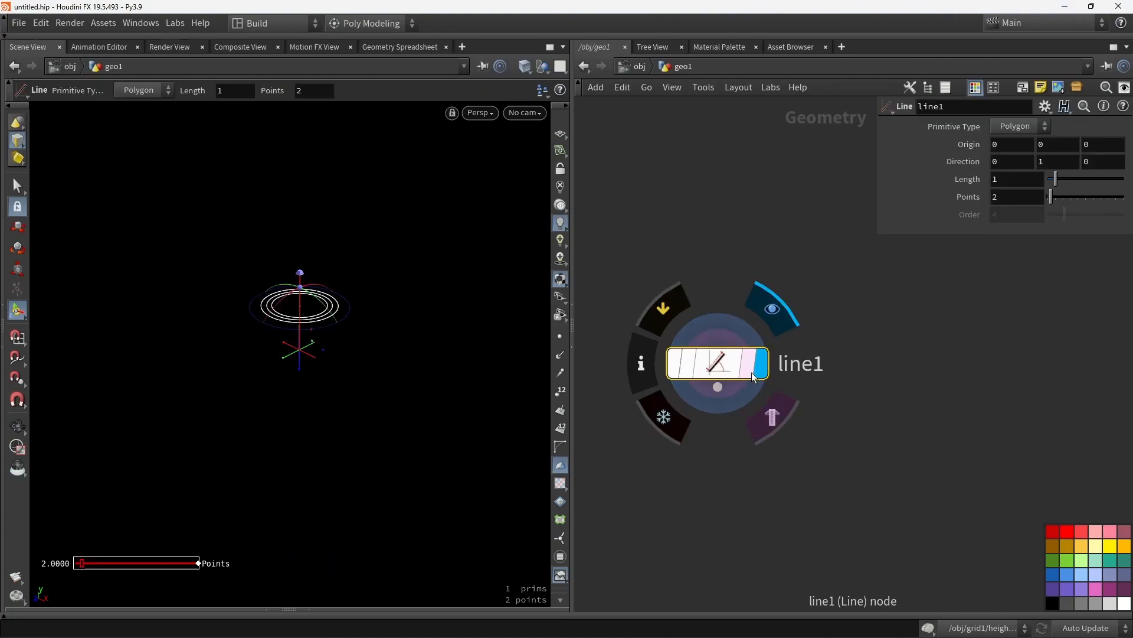
Set the line's direction to 0, 0, 1 so it runs along Z.
left_click_drag(239, 350, 269, 322, "alt")
left_click_drag(309, 284, 390, 338)
key("BackSpace")
key("Return")
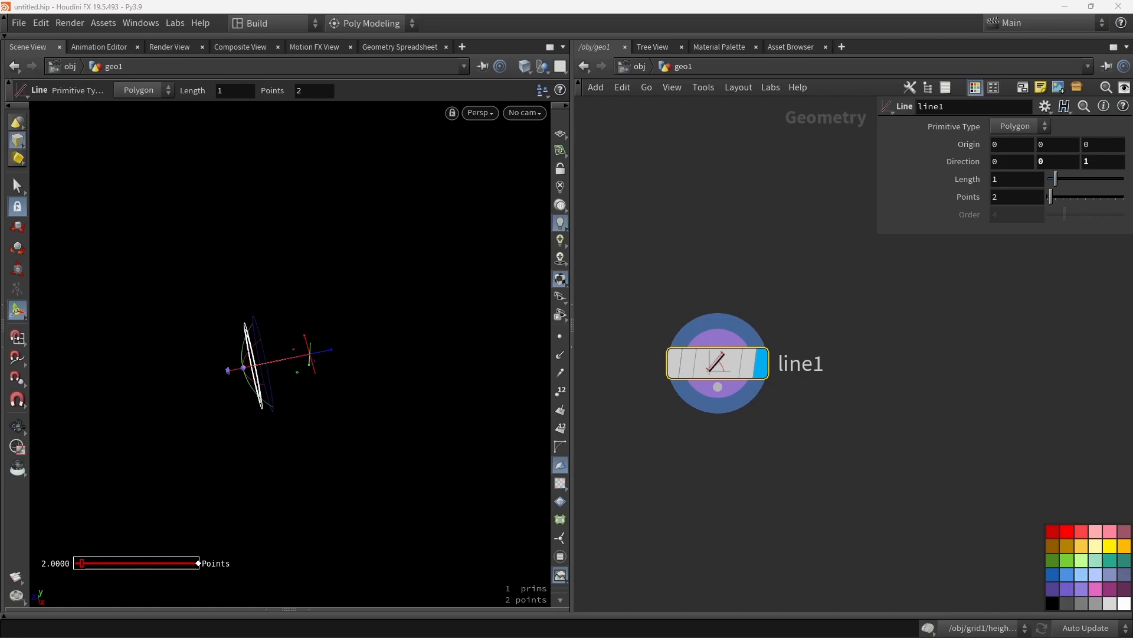
Hide the viewport's reference grid and set the line's point count to 10.
left_click_drag(403, 412, 495, 178, "alt")
left_click_drag(377, 331, 247, 337, "alt")
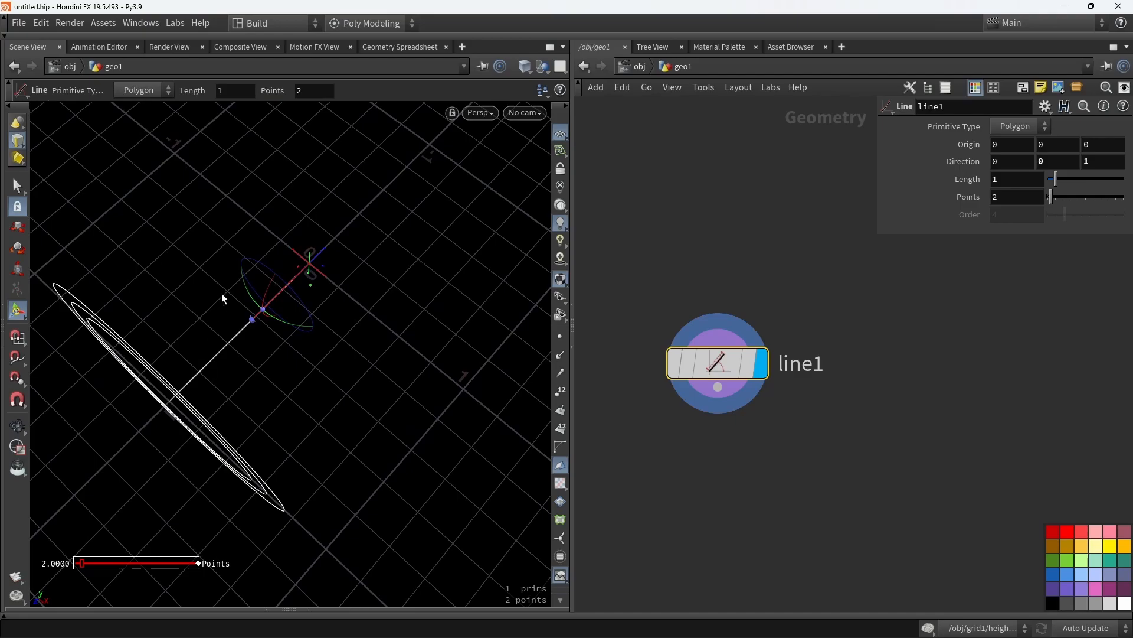
scroll(287, 298, "up", 2)
left_click(559, 134)
left_click_drag(876, 233, 769, 258)
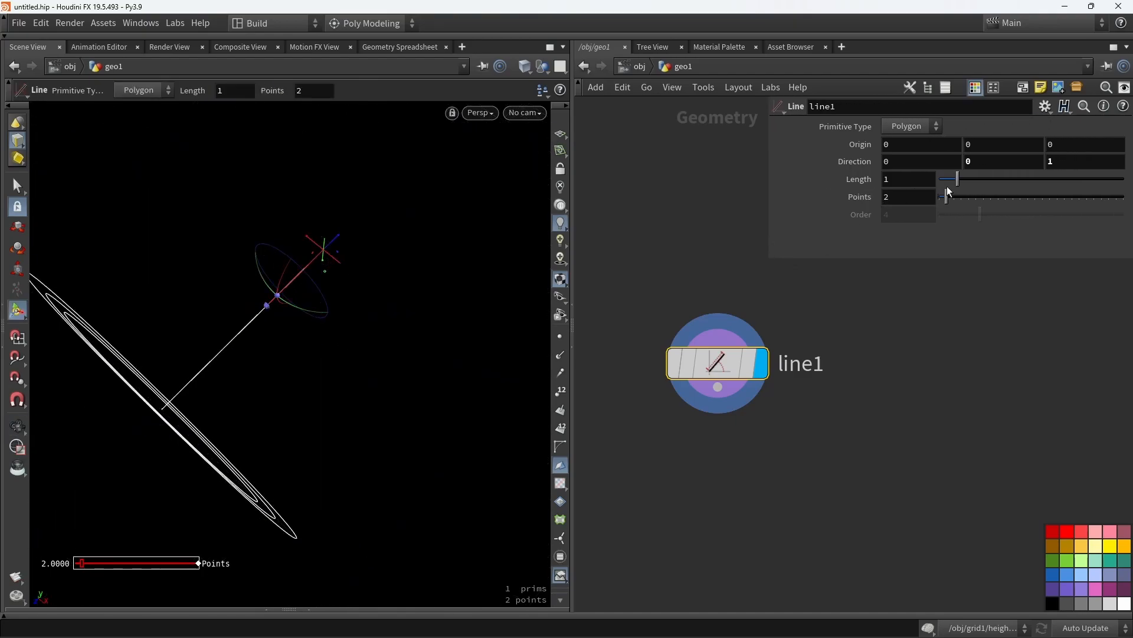
type("10")
key("Return")
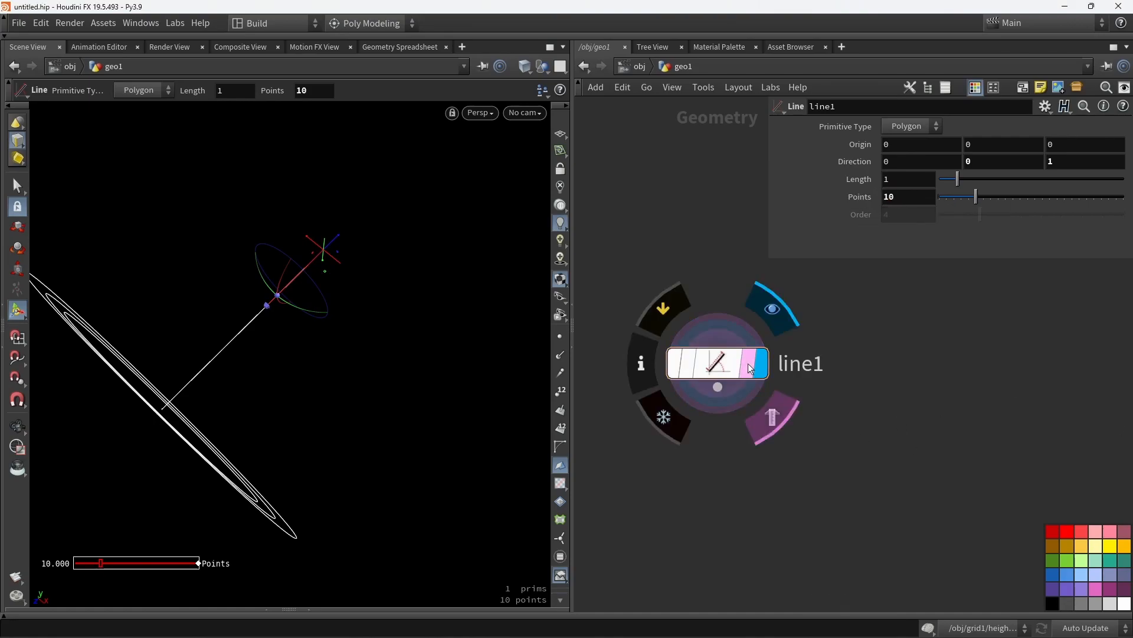
Add an Edit node after the line, display it, and color the node teal.
left_click_drag(710, 372, 711, 326)
left_click_drag(518, 358, 278, 331)
left_click(770, 453)
key("Tab")
key("Return")
left_click(770, 453)
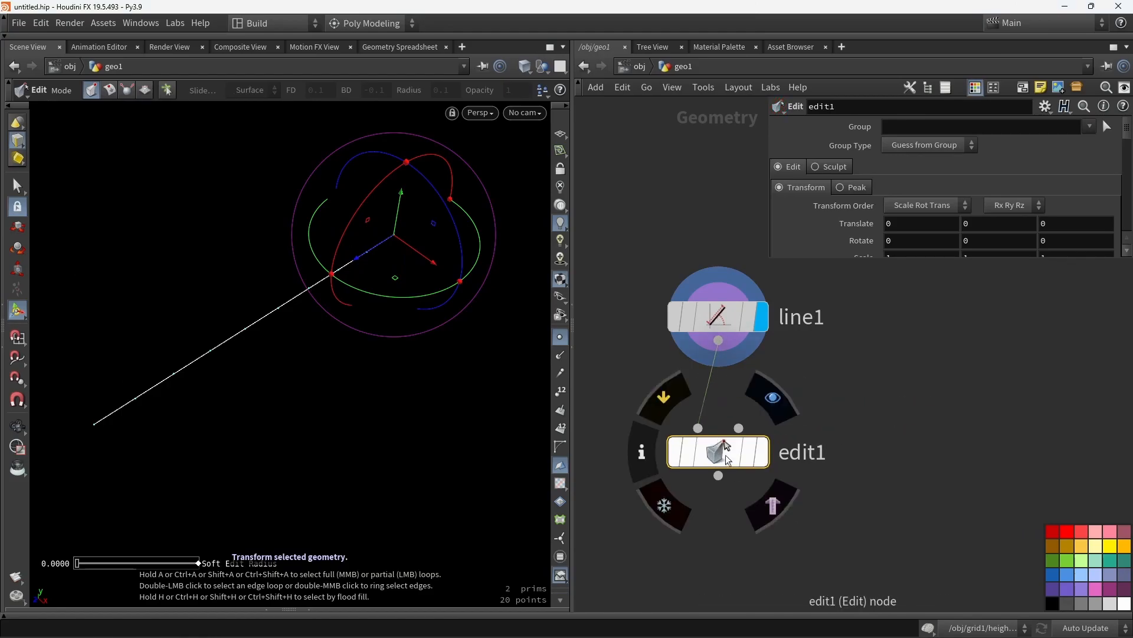
left_click(773, 397)
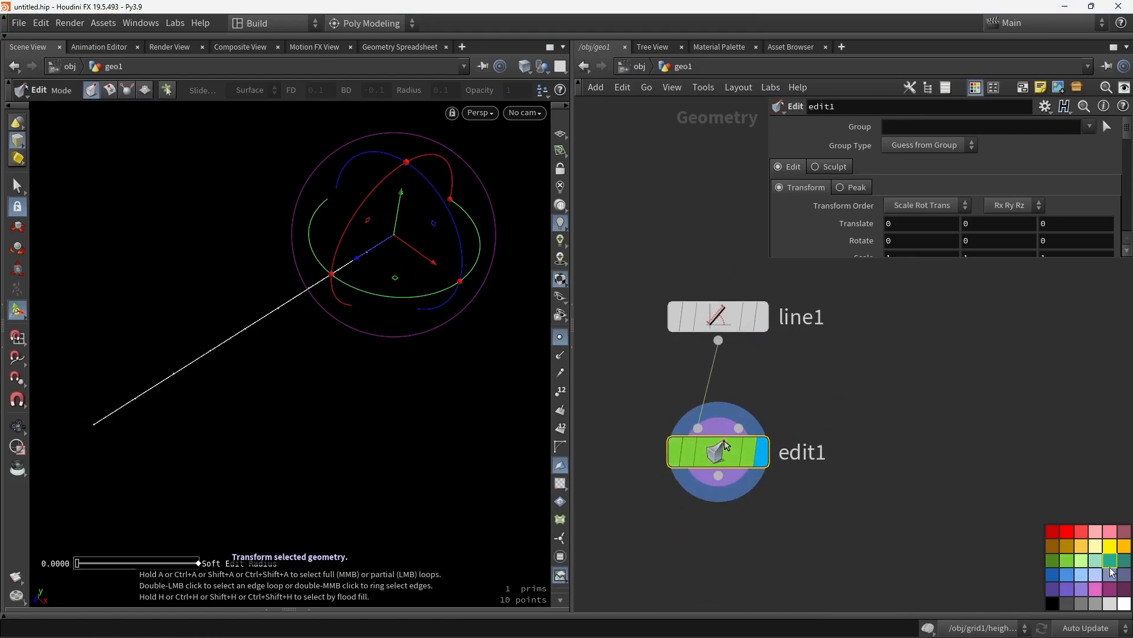
left_click(1111, 560)
Slide groups of the line's points along Z to make their spacing uneven, moving points 4-7 by about -0.03.
key("s")
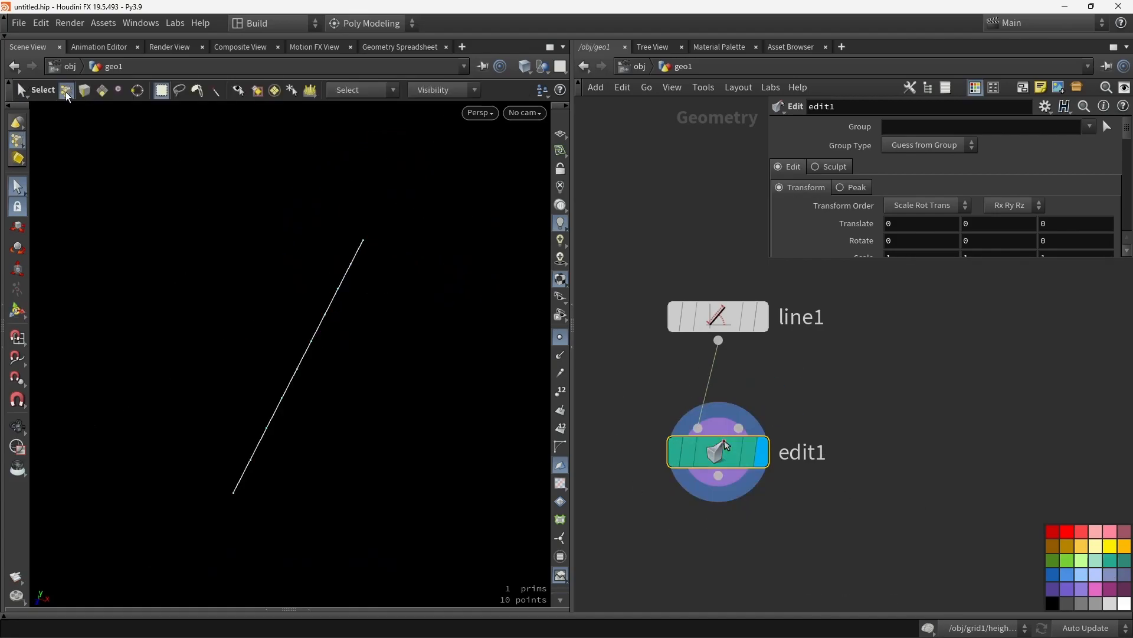
left_click_drag(241, 389, 390, 392)
key("Return")
key("space")
left_click_drag(185, 207, 479, 290)
left_click_drag(292, 221, 319, 227)
left_click_drag(239, 184, 466, 298)
left_click_drag(302, 223, 300, 222)
left_click_drag(268, 175, 430, 283)
left_click_drag(292, 226, 302, 230)
left_click(352, 284)
left_click_drag(352, 284, 369, 186, "alt")
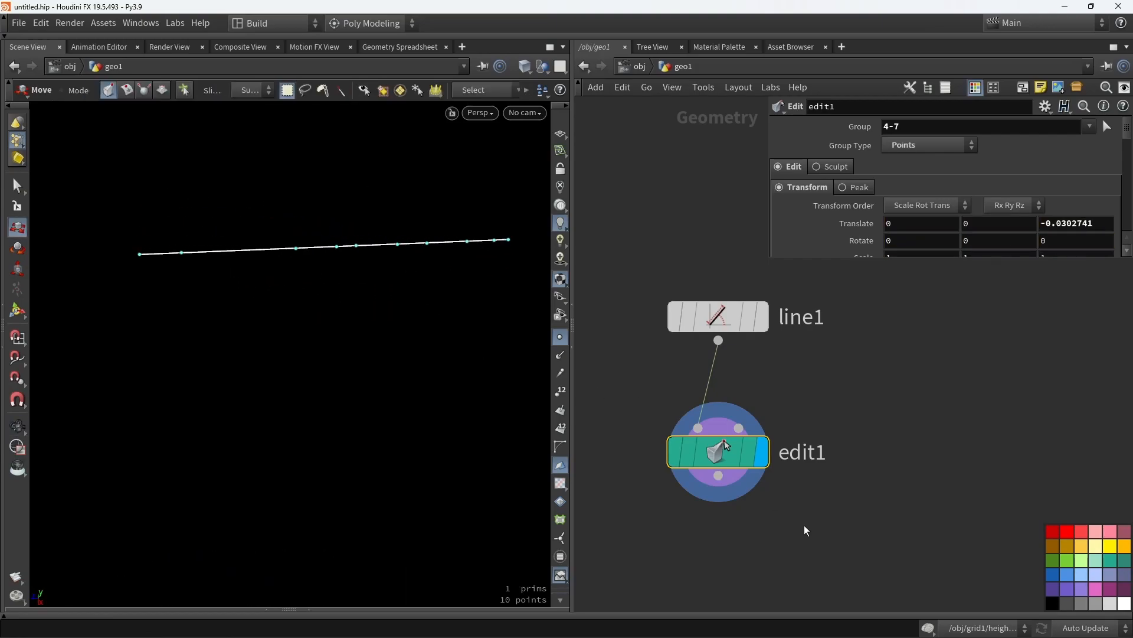
Add a PolyExtrude node after the Edit node and display it.
middle_click_drag(804, 525, 804, 460)
left_click_drag(772, 260, 859, 259)
scroll(772, 397, "down", 2)
key("Tab")
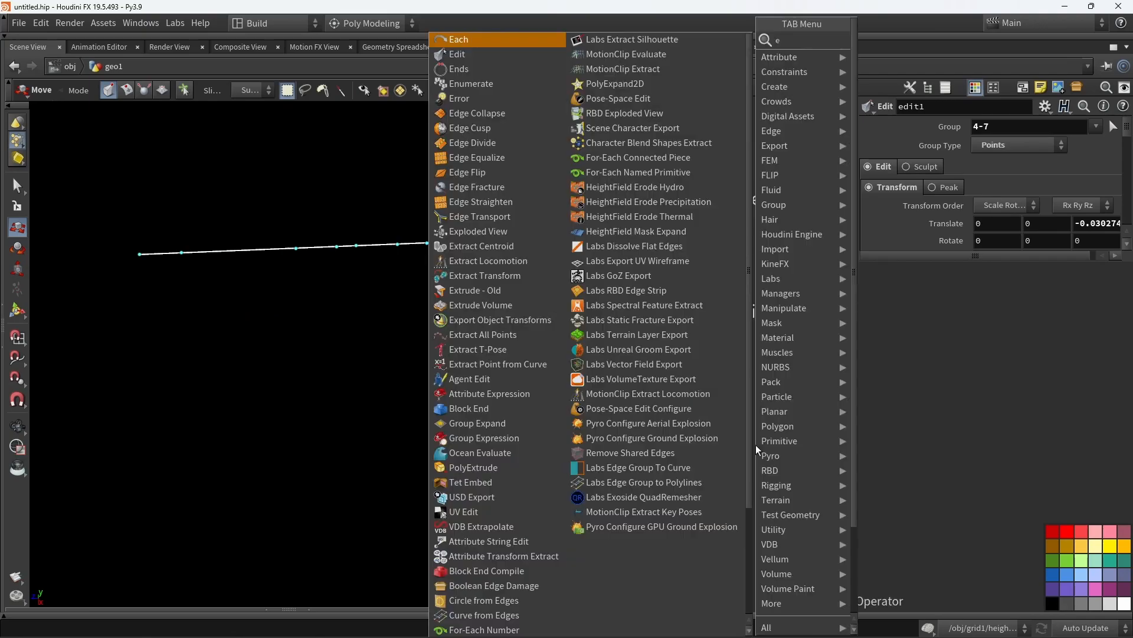
type("extr")
left_click(892, 157)
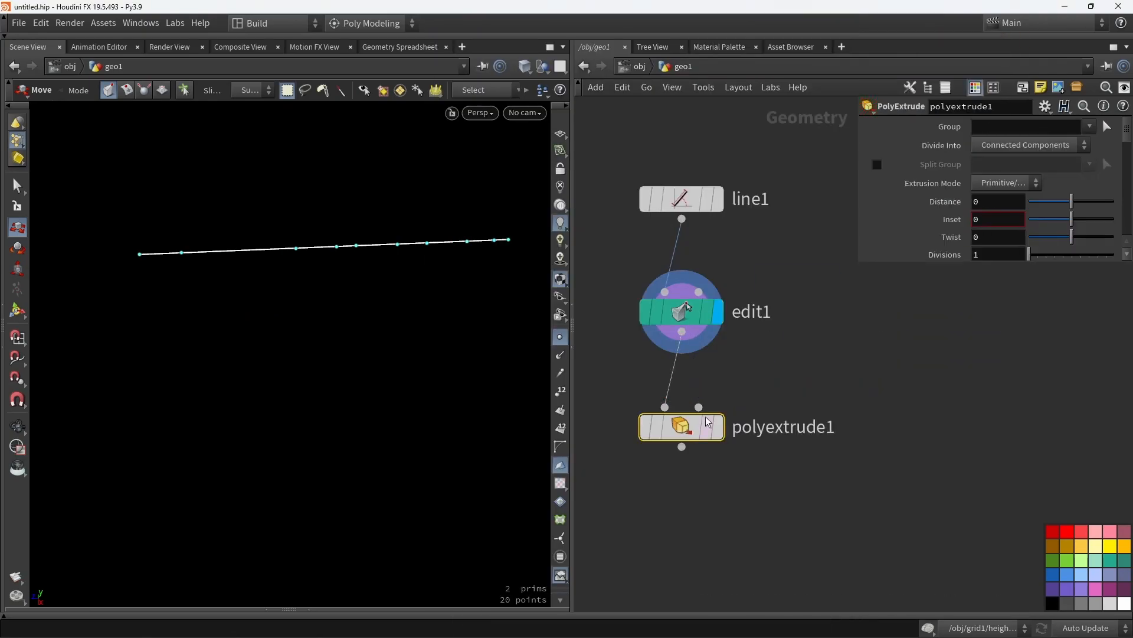
left_click(683, 409)
Extrude the line into a sheet by transforming the extruded front in Global space with an X translation of 1.
left_click_drag(837, 297, 811, 353)
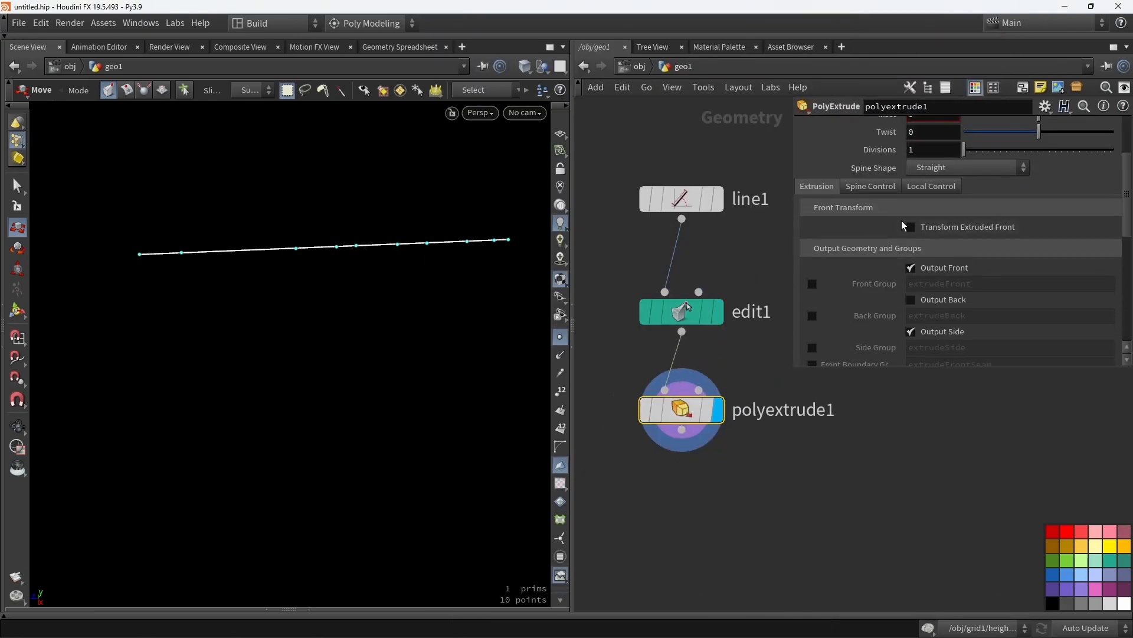
left_click(945, 228)
left_click(935, 244)
left_click(929, 264)
key("Return")
left_click_drag(112, 312, 266, 348, "alt")
left_click_drag(358, 305, 466, 354)
double_click(935, 281)
type("1")
key("Return")
left_click_drag(331, 363, 405, 301, "alt")
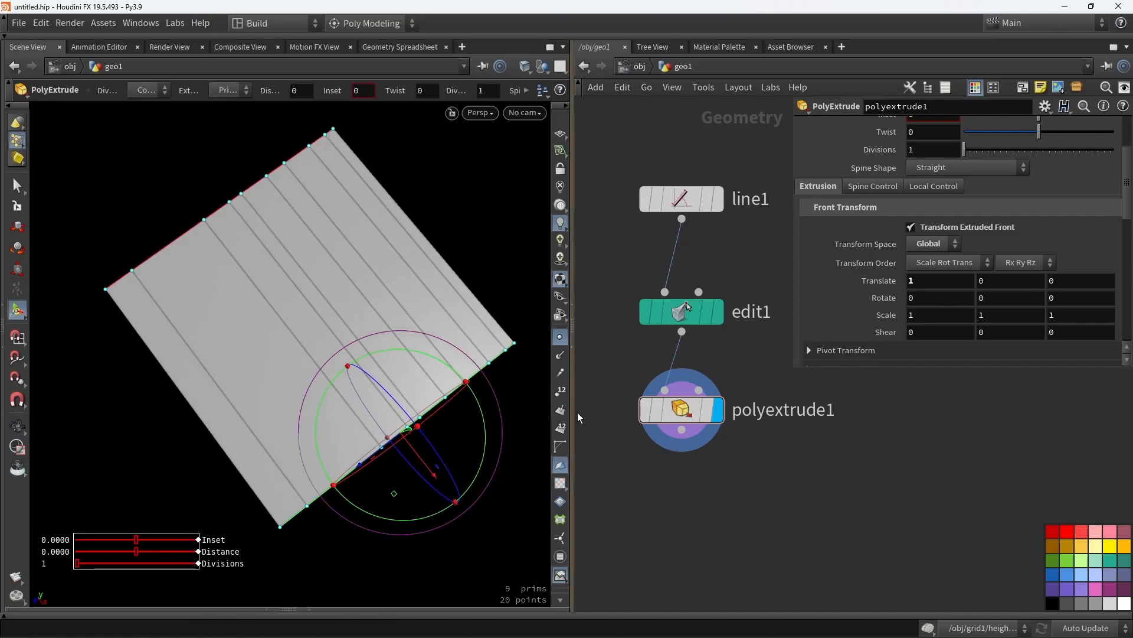
Refine the uneven line spacing in the existing Edit node by sliding more points along Z, including point 8 by about 0.042.
left_click(709, 313)
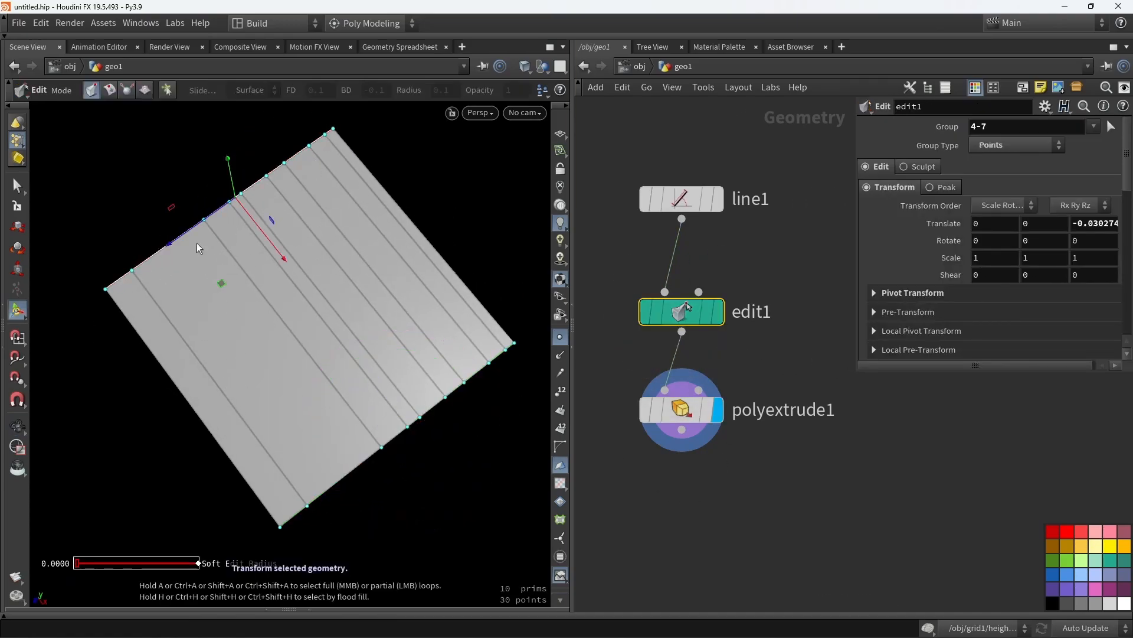
left_click_drag(200, 227, 123, 274)
left_click_drag(219, 189, 200, 228)
left_click_drag(191, 209, 157, 275)
left_click_drag(126, 275, 116, 281)
left_click_drag(270, 226, 310, 237, "alt")
right_click_drag(309, 237, 323, 378, "alt")
middle_click_drag(323, 377, 260, 390, "alt")
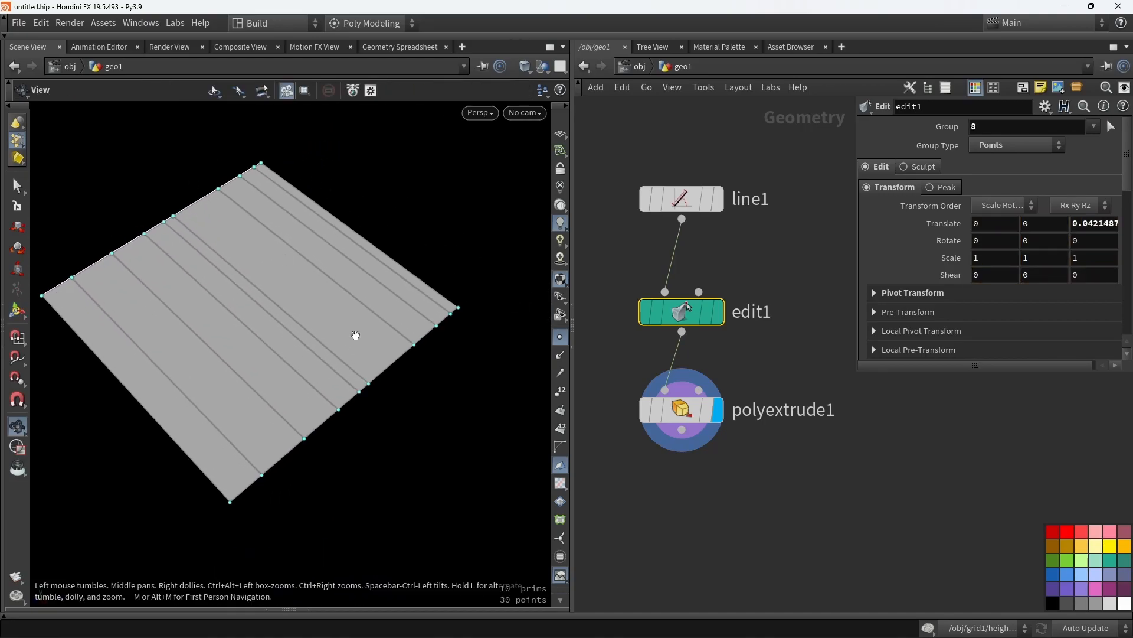
Add a Primitive Split node after the PolyExtrude, display it, and select one strip to check its separation.
middle_click_drag(729, 514, 740, 433)
left_click(740, 433)
key("Tab")
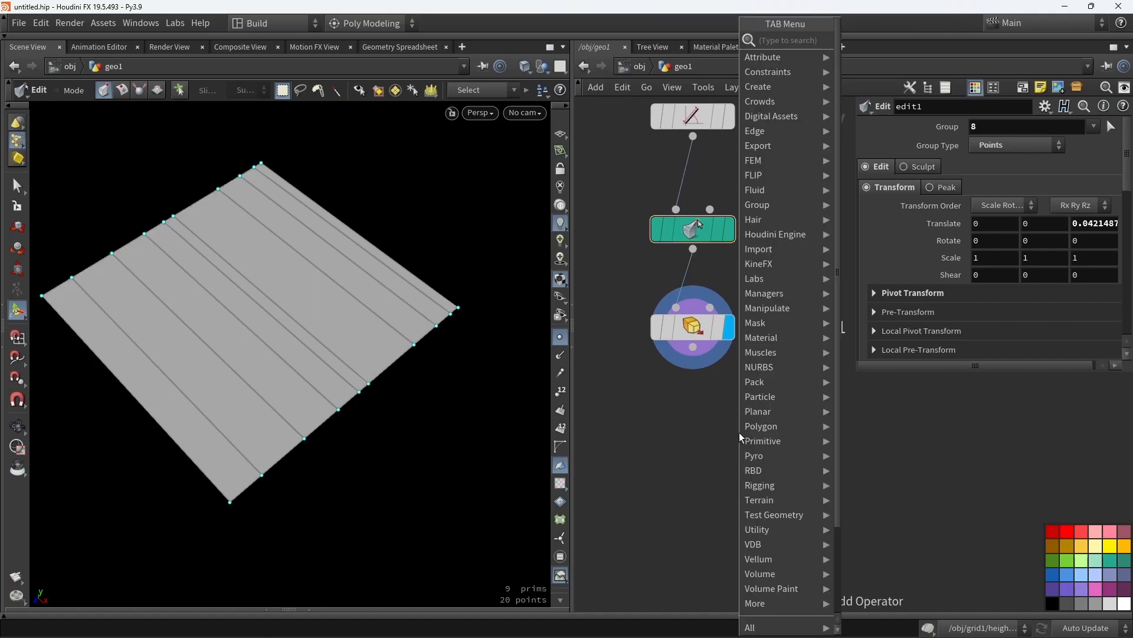
type("split")
left_click(872, 113)
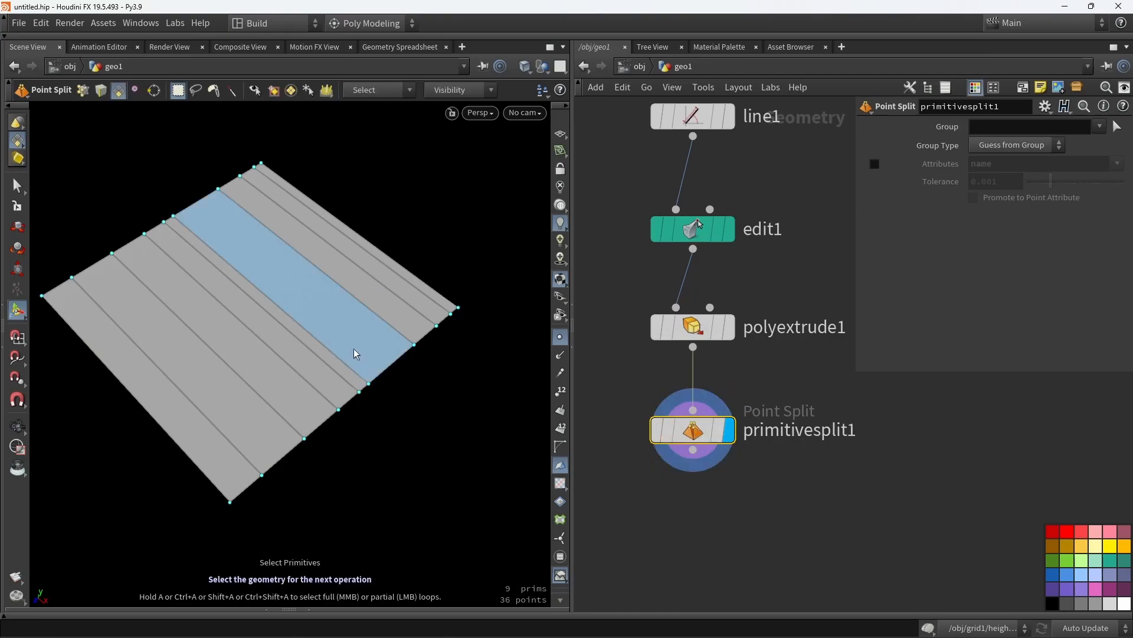
left_click(356, 314)
middle_click_drag(706, 524, 731, 412)
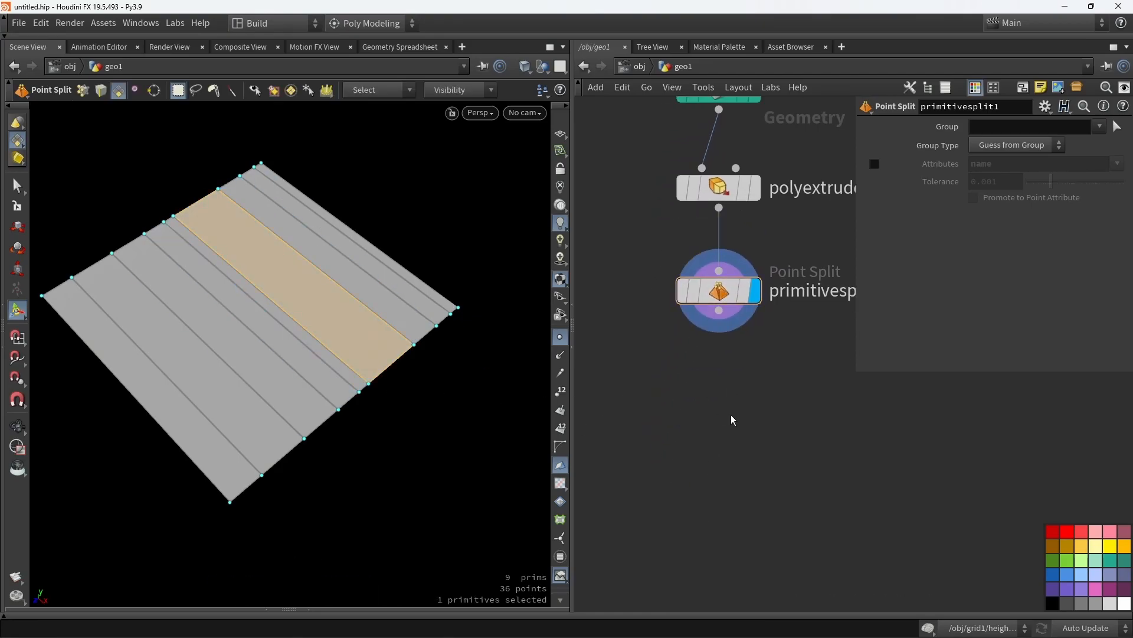
Add a Group node after the Primitive Split, display it, and name its group Tilable.
scroll(674, 399, "down", 5)
key("Tab")
type("gro")
key("Return")
left_click(693, 372)
scroll(691, 366, "up", 5)
left_click_drag(678, 362, 694, 307)
left_click(731, 382)
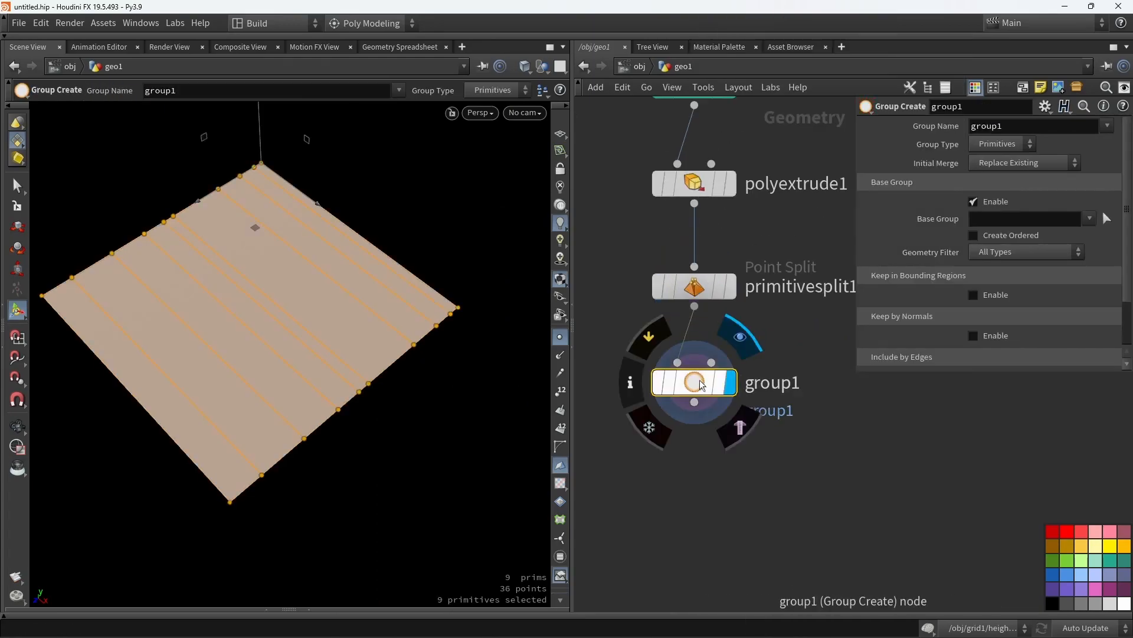
type("Tilable")
key("Return")
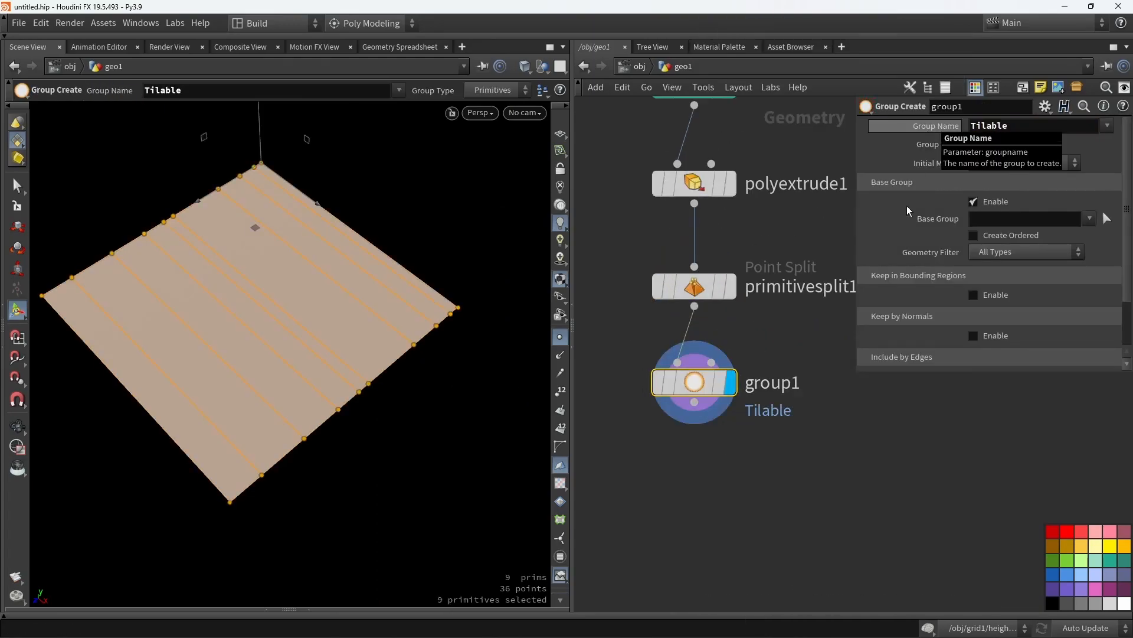
Duplicate the Tilable Group node, wire the copy below it, and name the copy's group CustomDetails.
left_click_drag(695, 381, 714, 481, "alt")
left_click_drag(694, 405, 698, 463)
left_click_drag(713, 486, 692, 485)
left_click(1019, 130)
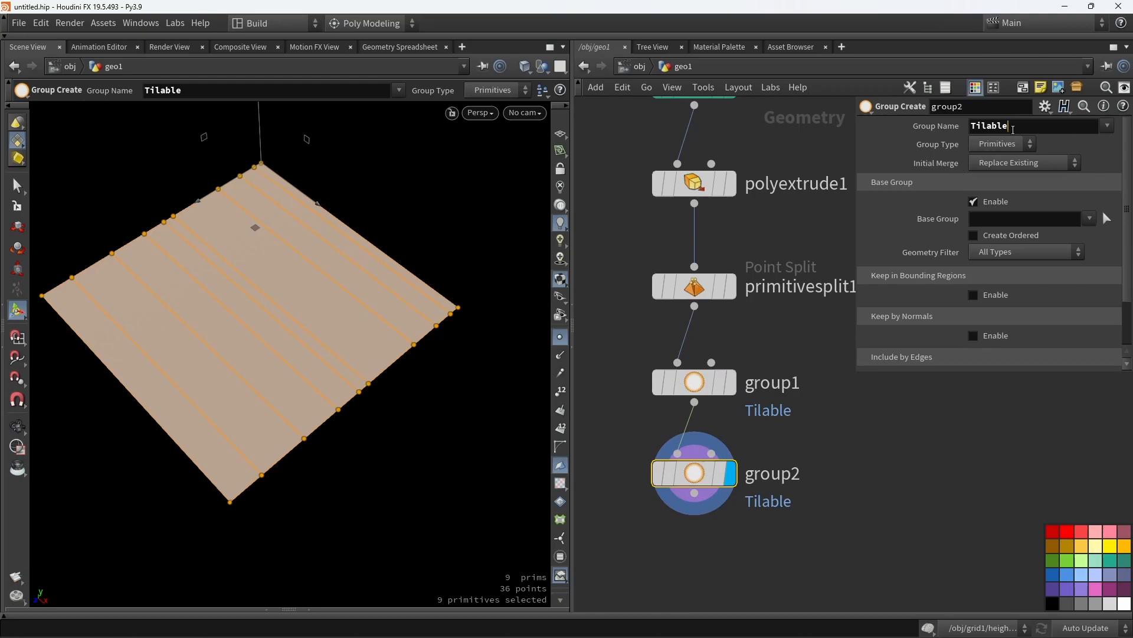
type("CustomDetails")
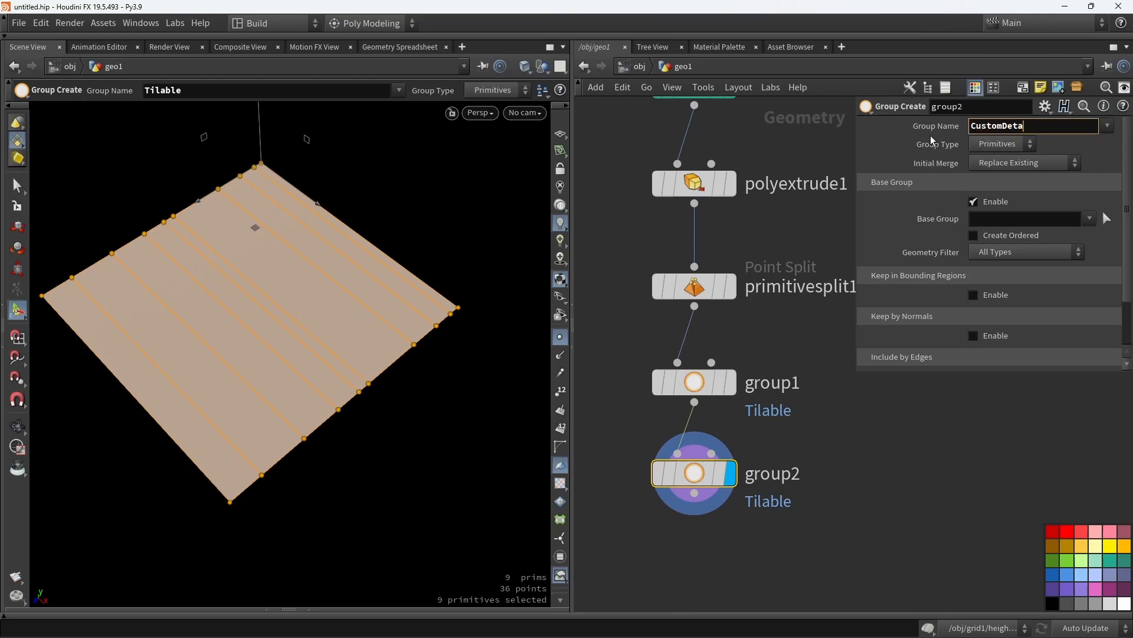
key("Return")
Color both Group nodes teal.
scroll(812, 395, "down", 1)
left_click(790, 392, "shift")
left_click(1108, 558)
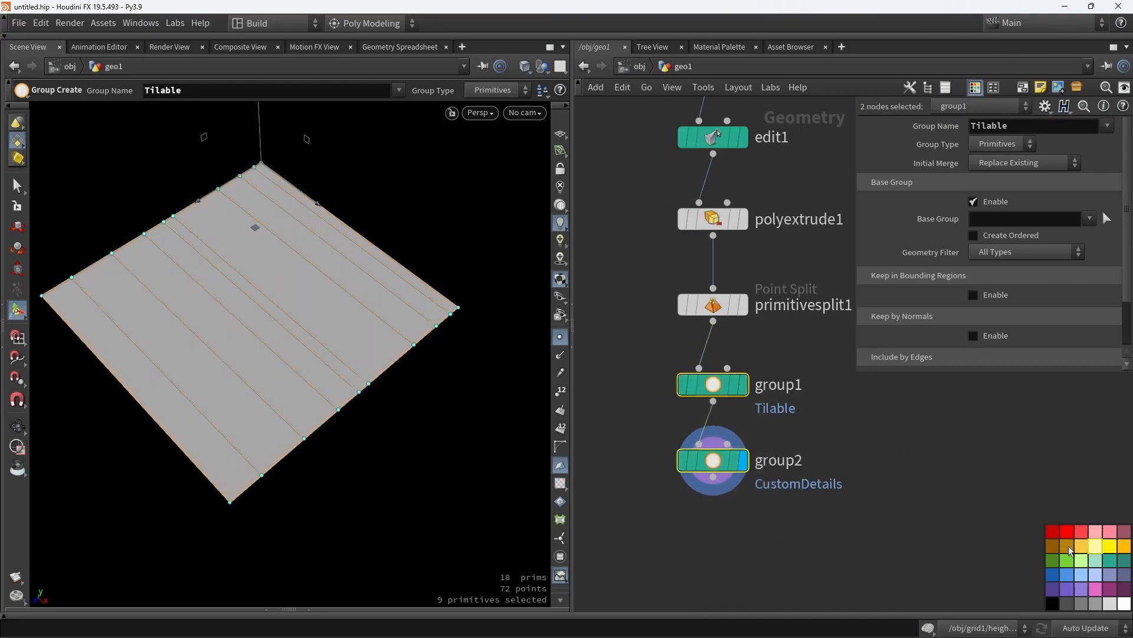
left_click(651, 465)
Assign the four adjacent strips at the sheet's far edge to the Tilable group's base group.
left_click(740, 385)
scroll(717, 385, "down", 1)
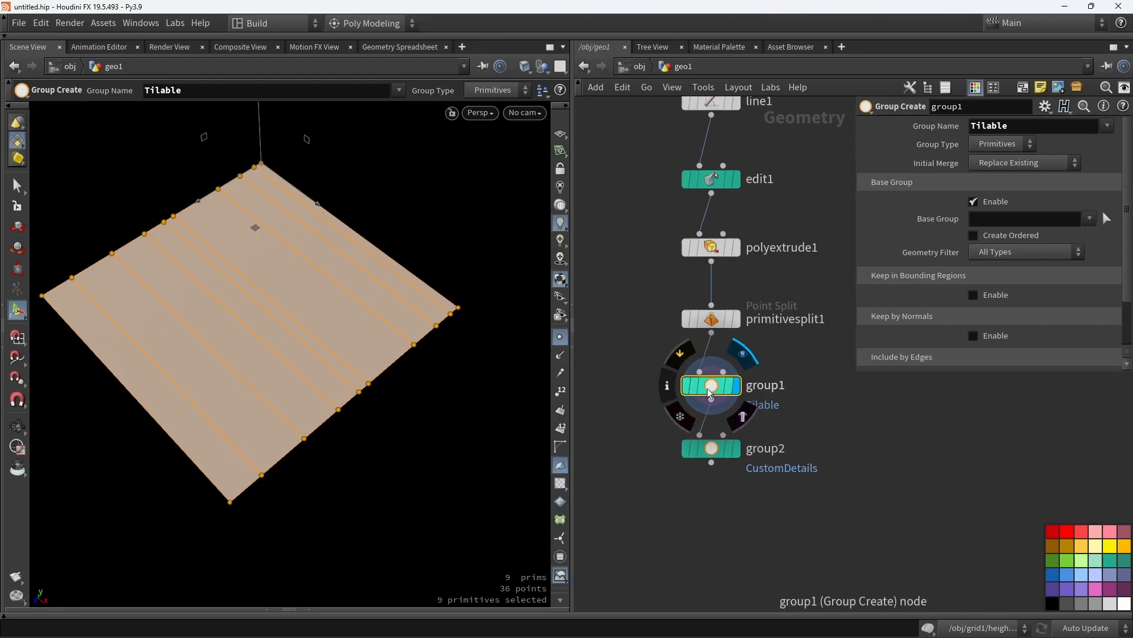
left_click(1107, 218)
left_click_drag(505, 216, 316, 308)
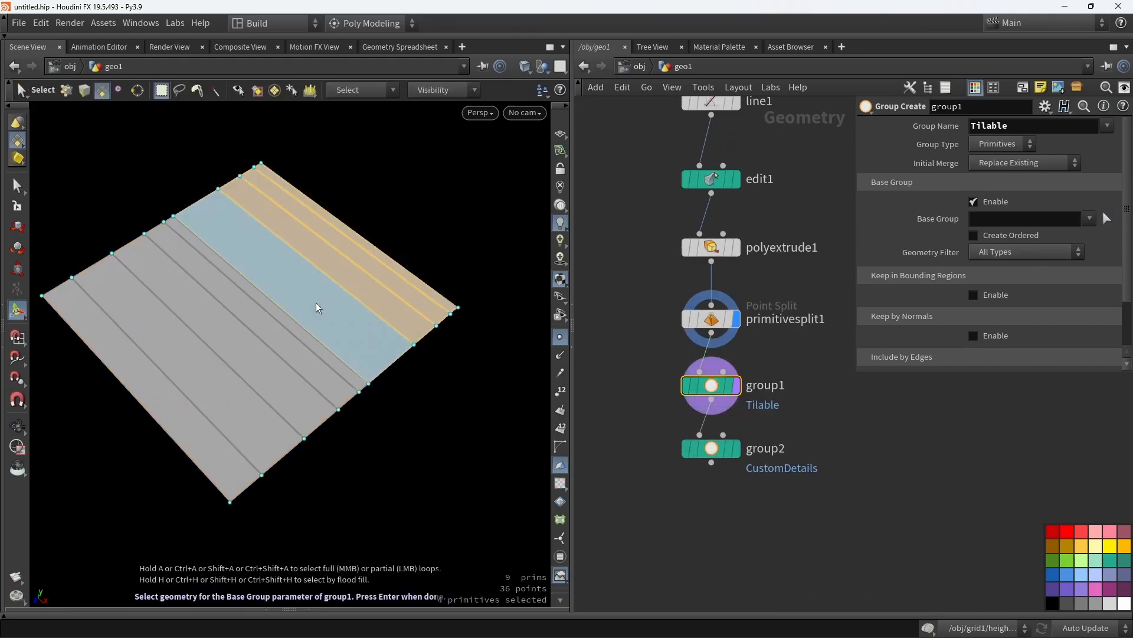
key("Return")
Assign the outermost strip, primitive 0, to the CustomDetails group's base group.
left_click(712, 455)
left_click(1107, 218)
left_click(127, 413)
key("Return")
scroll(821, 378, "down", 2)
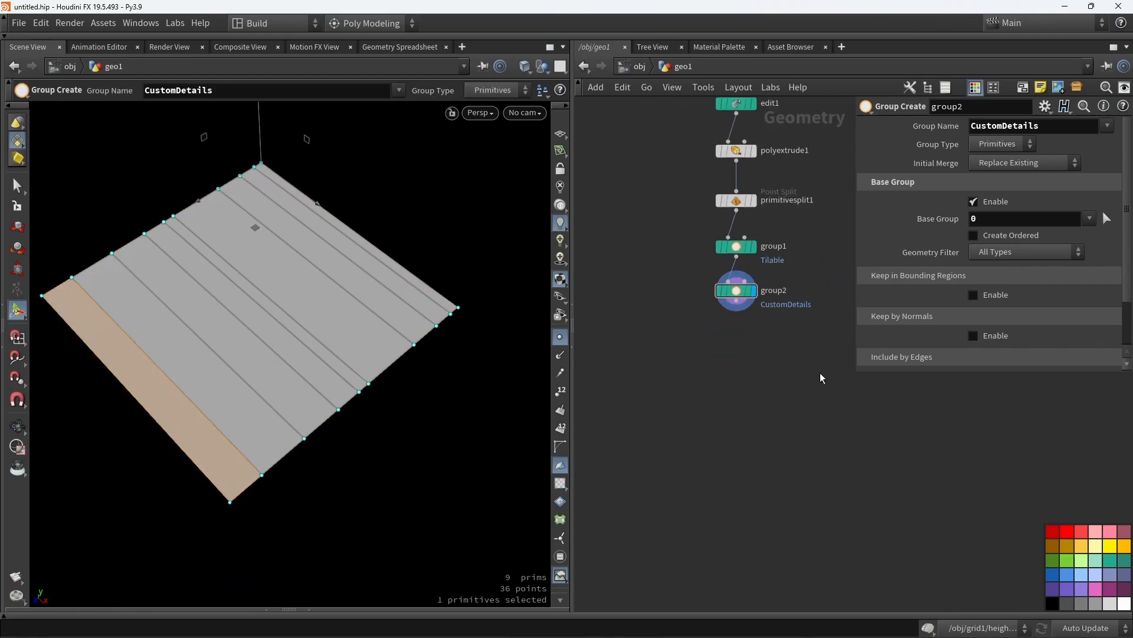
Branch the grouped geometry into Blast nodes and make the first keep only the Tilable group with Delete Non Selected.
left_click_drag(854, 375, 917, 335)
key("Tab")
type("bla")
key("Return")
left_click(657, 374)
left_click_drag(737, 300, 885, 358)
left_click(674, 374)
key("shift+s")
left_click(1099, 126)
left_click(1071, 157)
left_click(1062, 177)
Set the second Blast to keep only CustomDetails and the third to delete both CustomDetails and Tilable.
left_click(1099, 127)
left_click(1086, 147)
left_click(1034, 176)
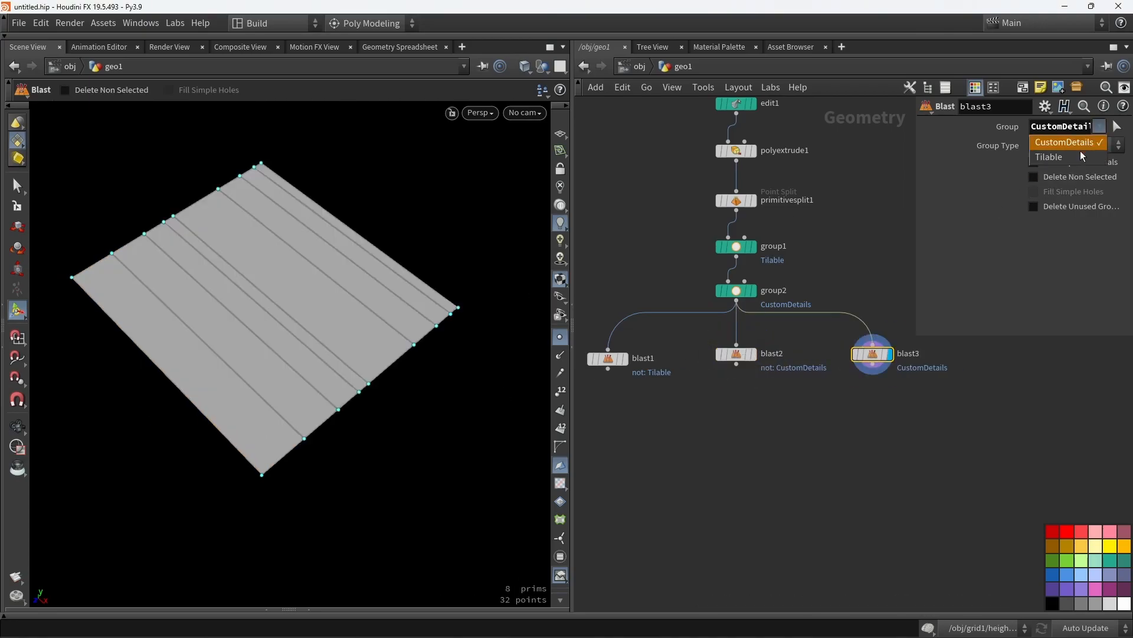
left_click(1082, 156)
middle_click_drag(751, 482, 801, 425)
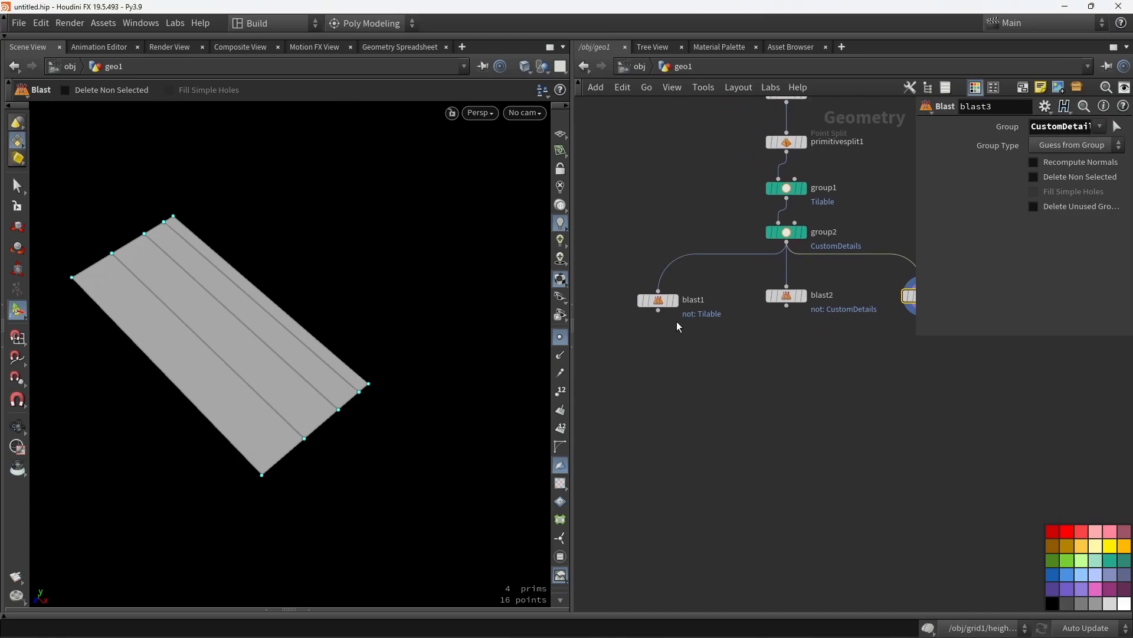
Add a Transform node after the Blast that keeps the Tilable strips and display it.
left_click(675, 300)
left_click(658, 301)
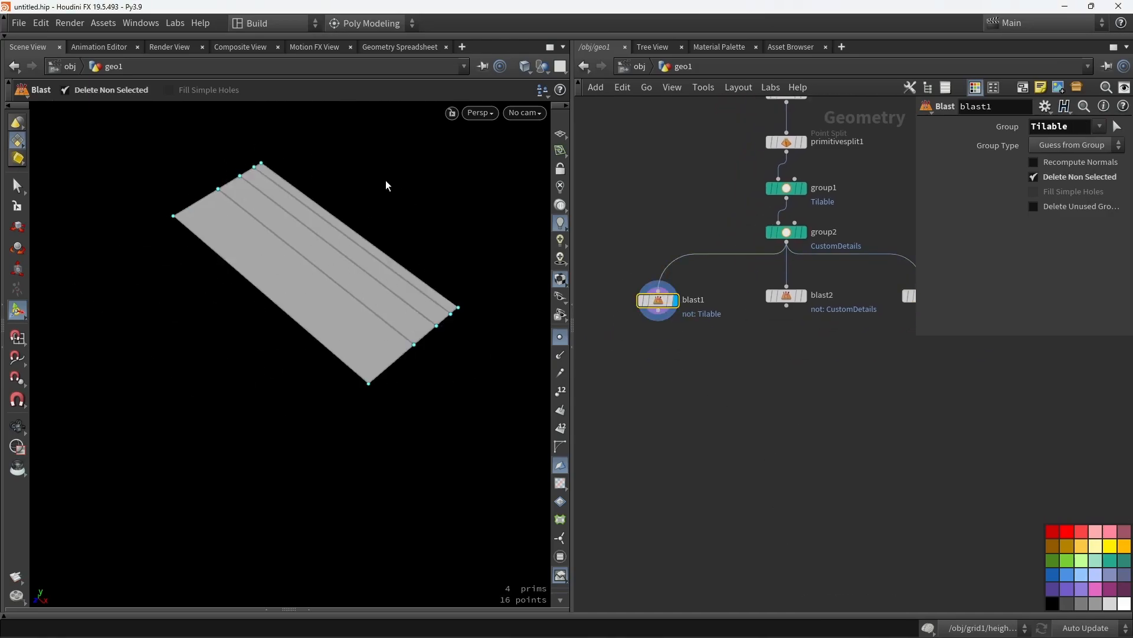
key("Tab")
type("tra")
left_click(796, 85)
left_click(649, 363)
scroll(660, 321, "up", 2)
left_click_drag(658, 305, 662, 376)
left_click(688, 345)
Set the Transform's pivot translation to the geometry's centroid with $CEX, $CEY and $CEZ.
left_click_drag(916, 332, 737, 490)
left_click(780, 269)
left_click(877, 293)
type("$CEX")
key("Return")
left_click(974, 290)
type("$CEX")
key("Return")
left_click(974, 291)
key("BackSpace")
type("Y")
key("Return")
left_click(1059, 286)
key("BackSpace")
type("$CEZ")
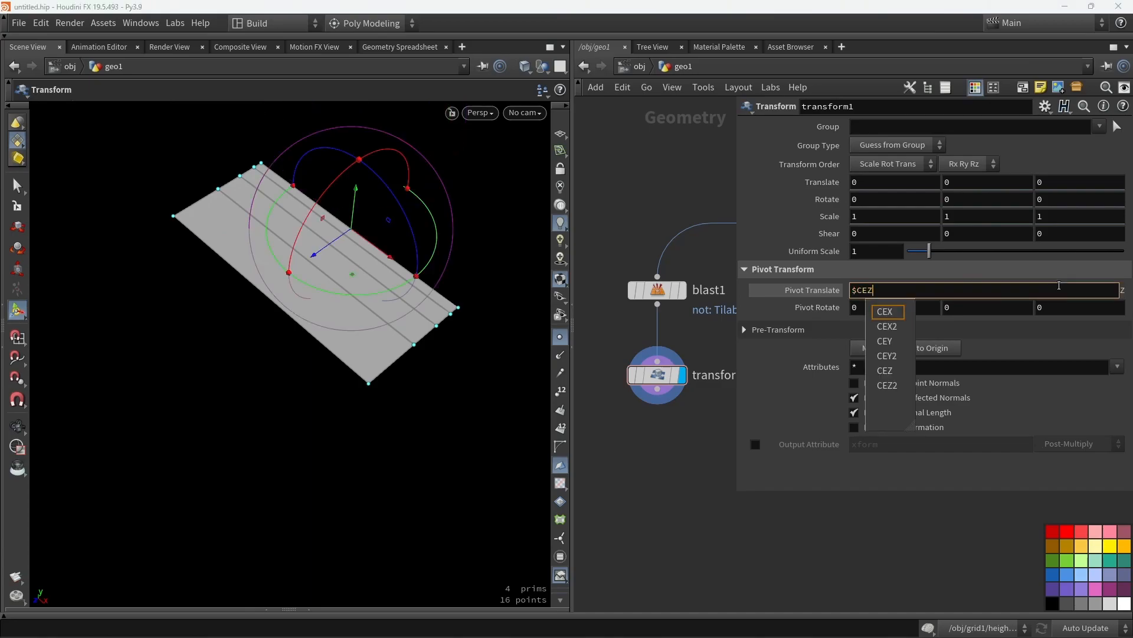
key("Return")
Scale the tilable strips to 1.5 along X.
type("1.5")
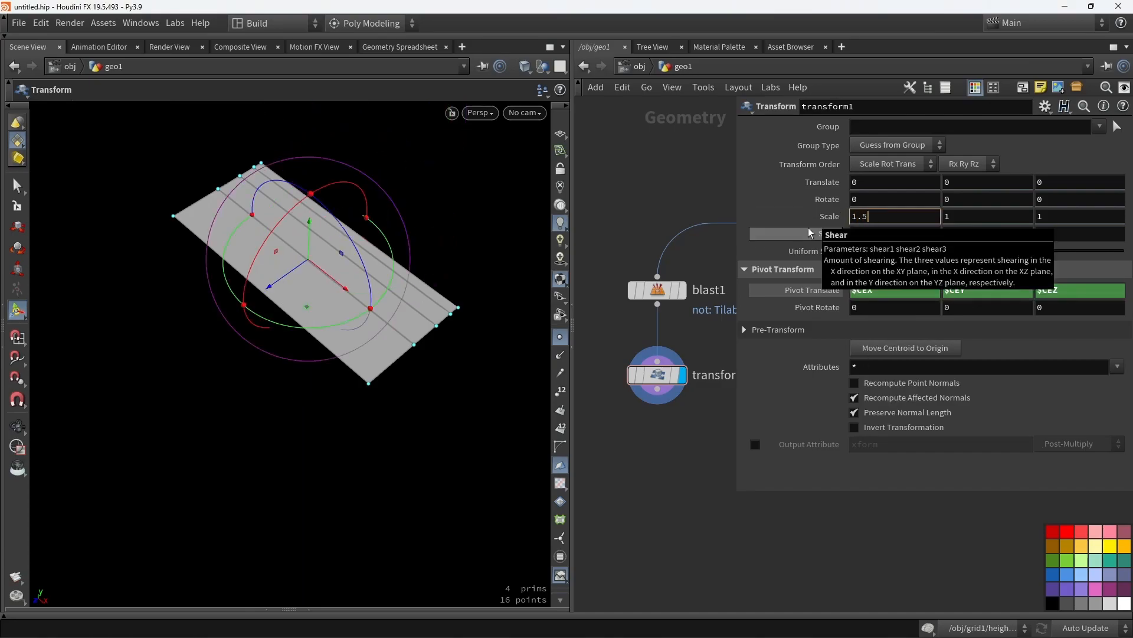
key("Return")
left_click_drag(738, 489, 968, 456)
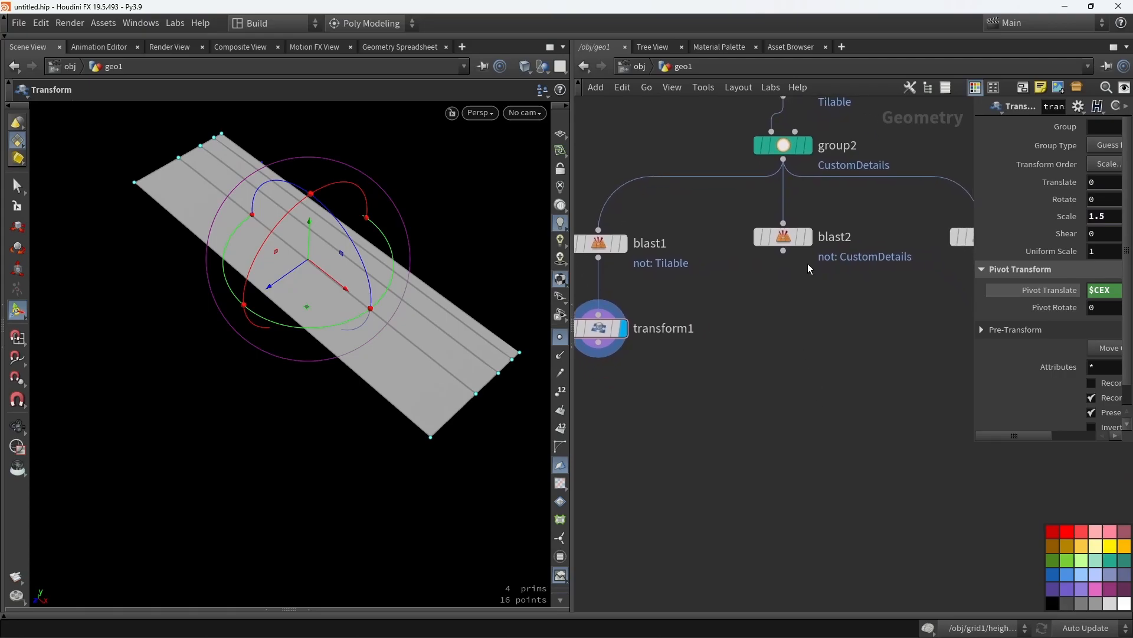
Add a Labs Lot Subdivision node after the CustomDetails Blast and display it.
left_click(793, 250)
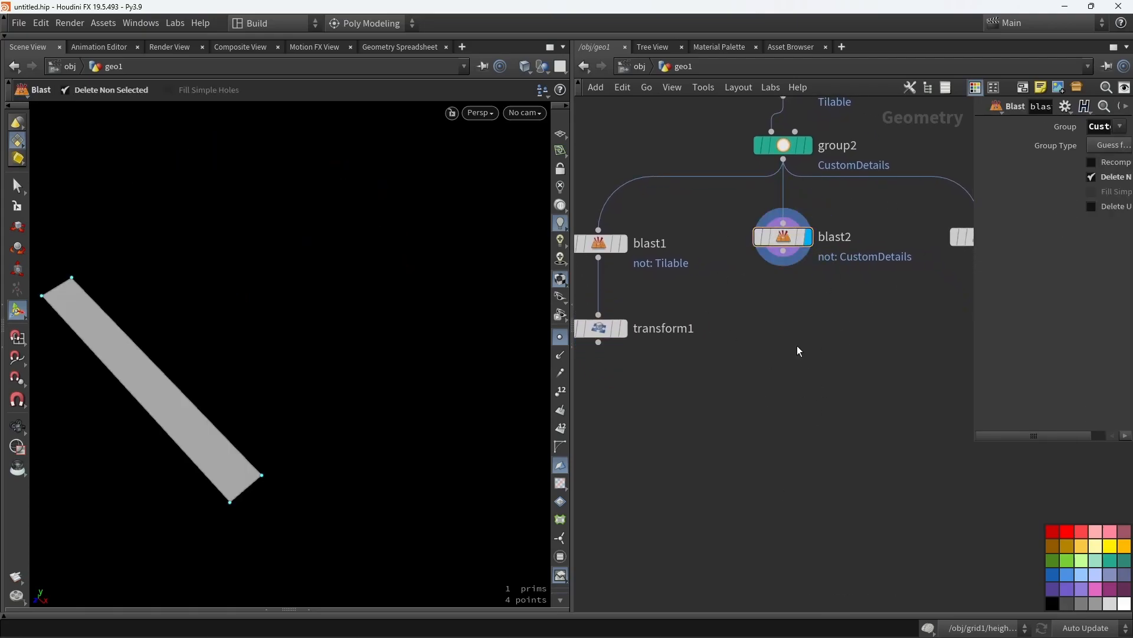
key("Tab")
type("lot")
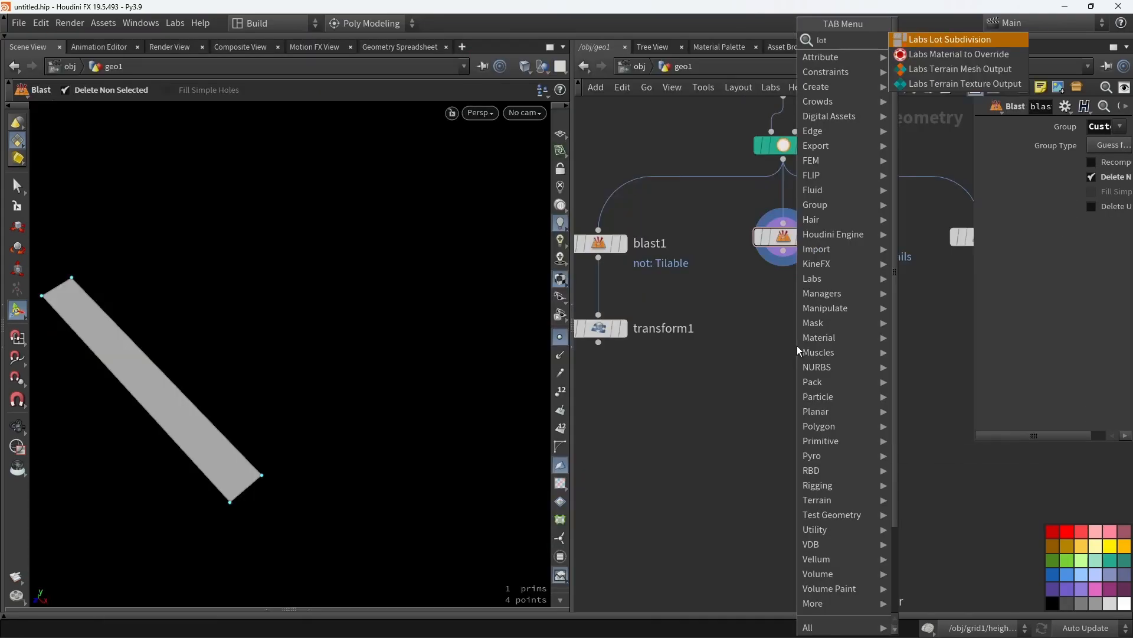
key("Return")
left_click_drag(783, 250, 797, 331)
left_click_drag(797, 345, 784, 328)
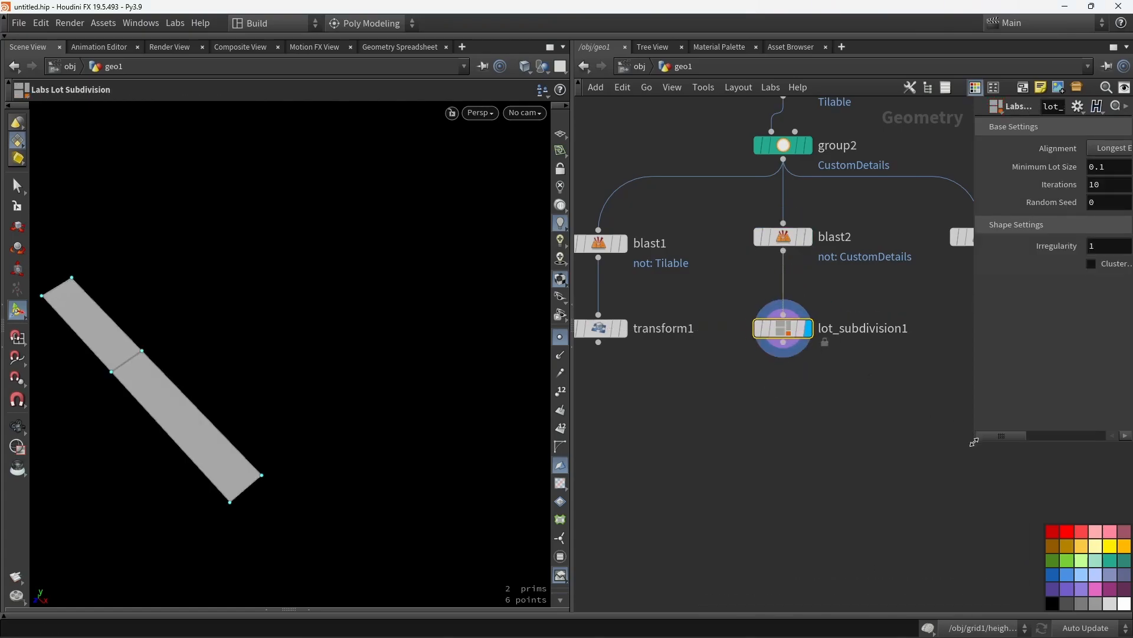
Subdivide the strip in wireframe with minimum lot size 0.012, 8 iterations, random seed 5.34 and irregularity 0.817.
left_click_drag(974, 442, 772, 473)
key("space+g")
key("shift+w")
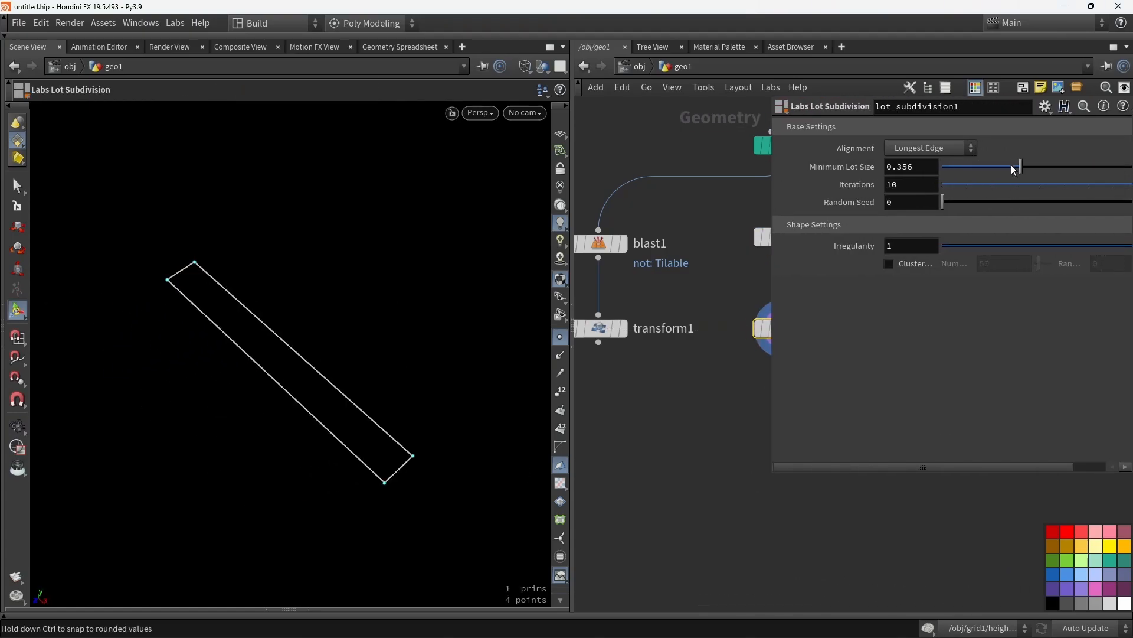
left_click_drag(948, 169, 1001, 202)
left_click_drag(998, 185, 972, 201)
left_click_drag(773, 471, 658, 455)
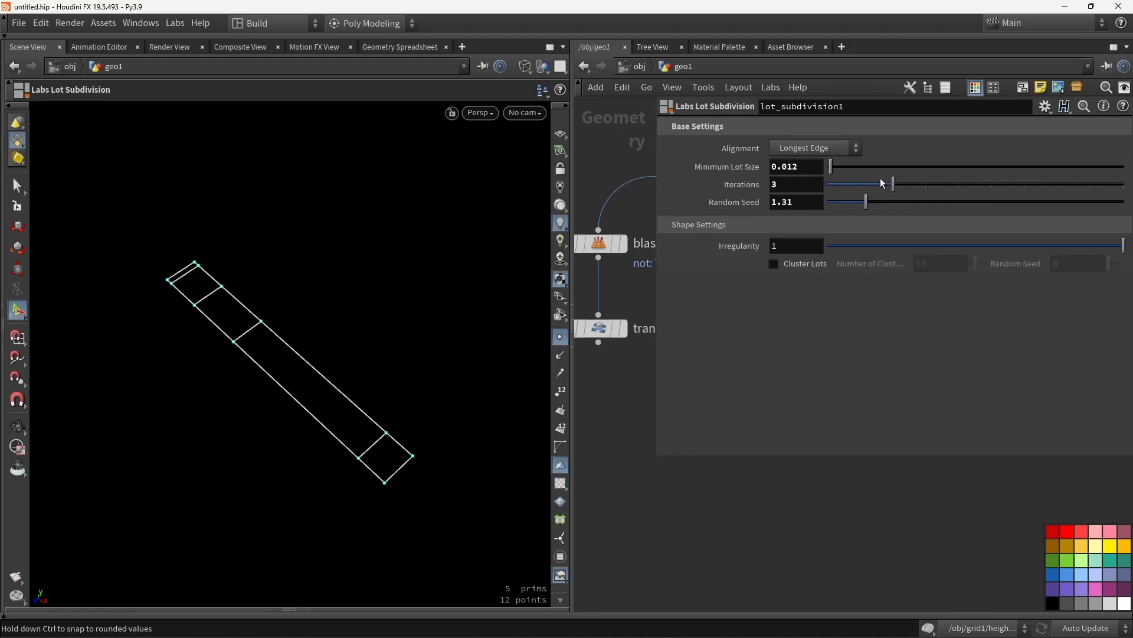
left_click_drag(936, 177, 1057, 184)
left_click_drag(866, 202, 986, 201)
left_click_drag(968, 246, 1070, 237)
left_click_drag(657, 455, 983, 396)
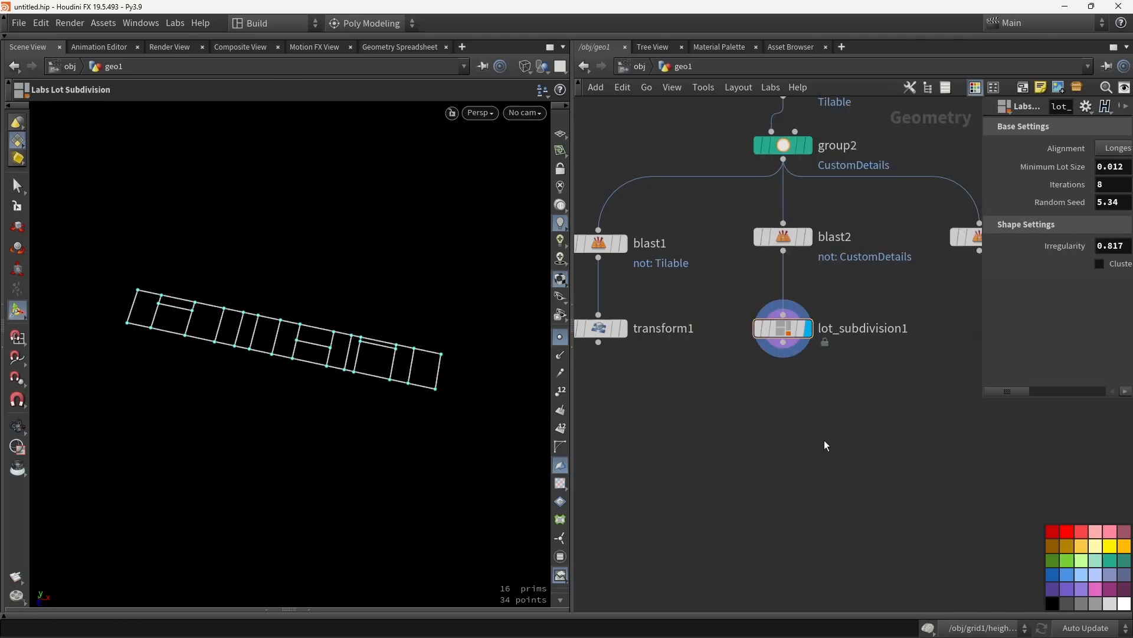
Add a Primitive Split node after the Lot Subdivision.
middle_click_drag(814, 446, 808, 393)
key("Tab")
type("split")
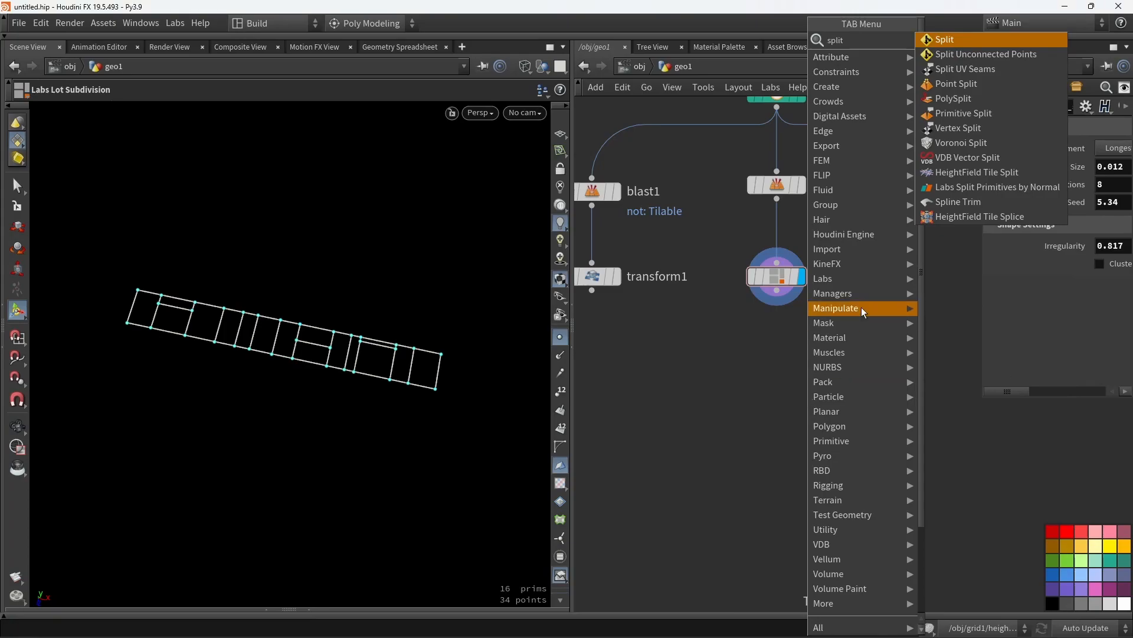
key("Return")
left_click(777, 349)
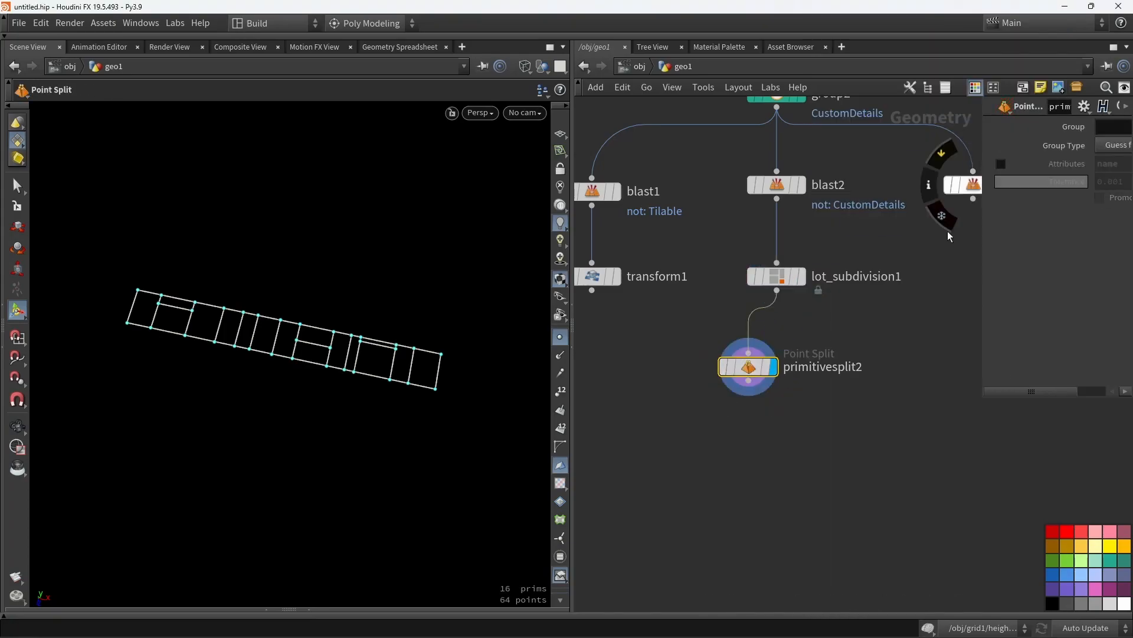
Add a Merge node and wire the Transform, the second Primitive Split and the third Blast into it.
scroll(882, 335, "down", 4)
key("Tab")
type("merge")
key("Return")
left_click(745, 445)
left_click_drag(616, 300, 745, 435)
left_click_drag(745, 352, 745, 435)
left_click_drag(881, 233, 745, 435)
Tidy the two outer Merge wires with network dots, display the Merge, and return the view to shaded mode.
left_click(672, 310, "alt")
left_click_drag(671, 309, 612, 353)
left_click(807, 258, "alt")
left_click_drag(808, 257, 882, 346)
left_click(762, 445)
left_click_drag(745, 444, 745, 430)
left_click_drag(410, 431, 344, 332, "alt")
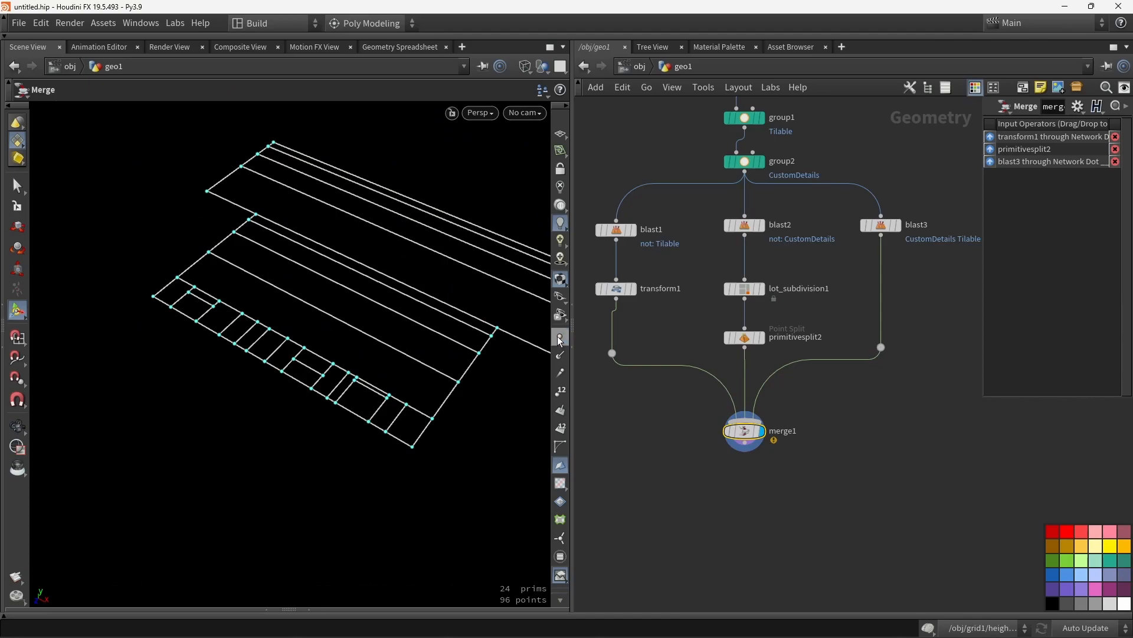
key("w")
Add a PolyExtrude node after the Merge and extrude the pieces by about 0.028.
middle_click_drag(760, 494, 791, 405)
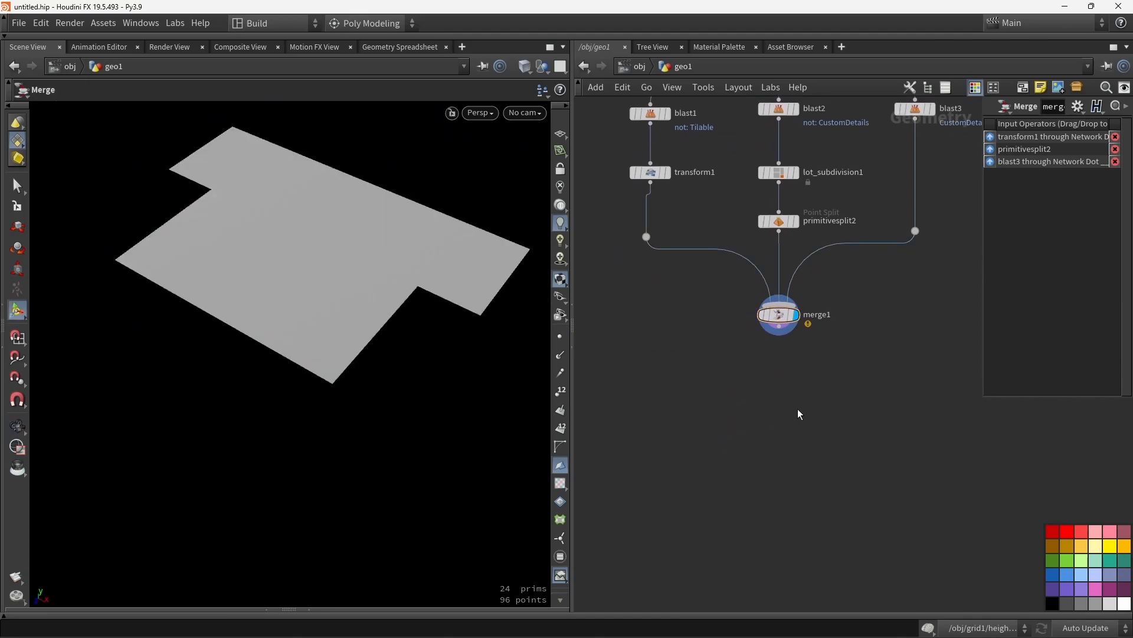
key("ctrl+c")
key("Tab")
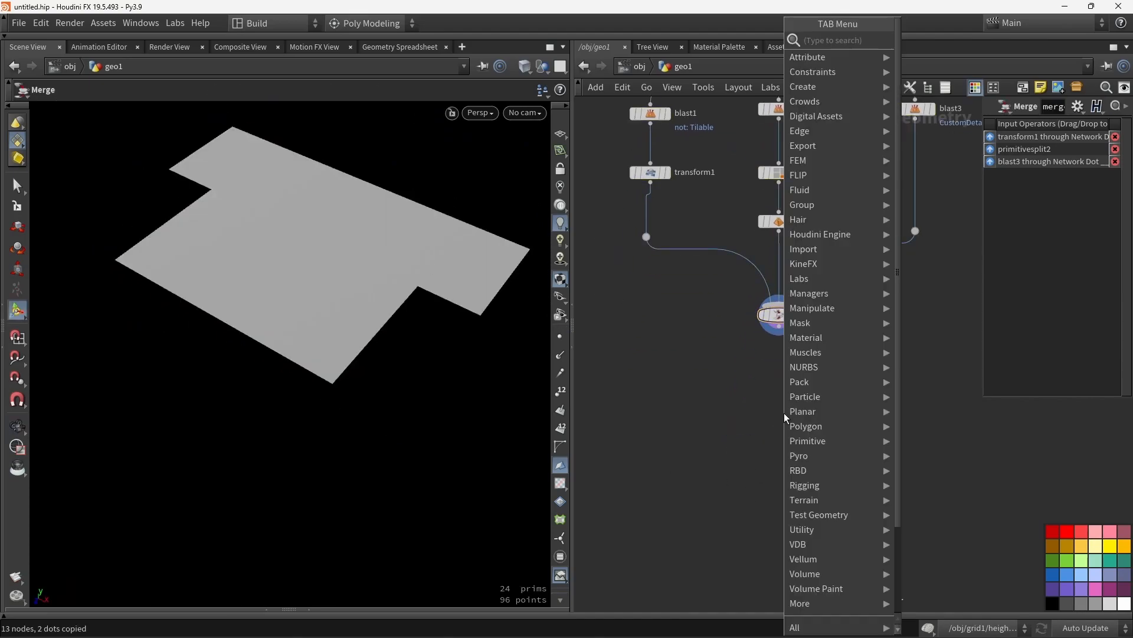
type("ext")
left_click(927, 153)
left_click(808, 417)
left_click(802, 418)
left_click_drag(372, 289, 340, 225, "alt")
scroll(340, 238, "up", 3)
Add a PolyBevel node after the second PolyExtrude, display it, and inspect the beveled plank edges up close.
middle_click_drag(791, 454, 810, 365)
key("Tab")
type("bev")
key("Return")
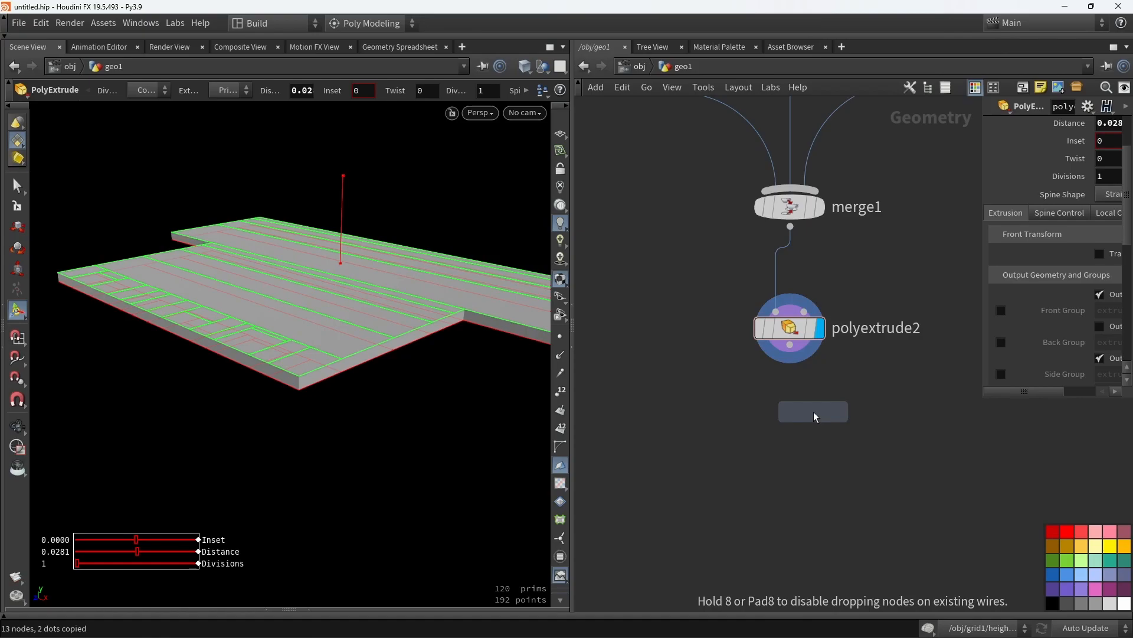
left_click(814, 412)
scroll(809, 370, "up", 2)
left_click(864, 427)
left_click_drag(783, 332, 787, 426)
left_click_drag(366, 319, 331, 342, "alt")
scroll(321, 337, "up", 4)
left_click_drag(313, 335, 408, 304)
scroll(322, 335, "up", 1)
Add a Clip node after the PolyBevel and turn its plane to an X direction of 1 to trim the overhanging boards.
scroll(418, 338, "down", 4)
scroll(771, 406, "down", 2)
key("Tab")
type("clip")
key("Return")
left_click(767, 389)
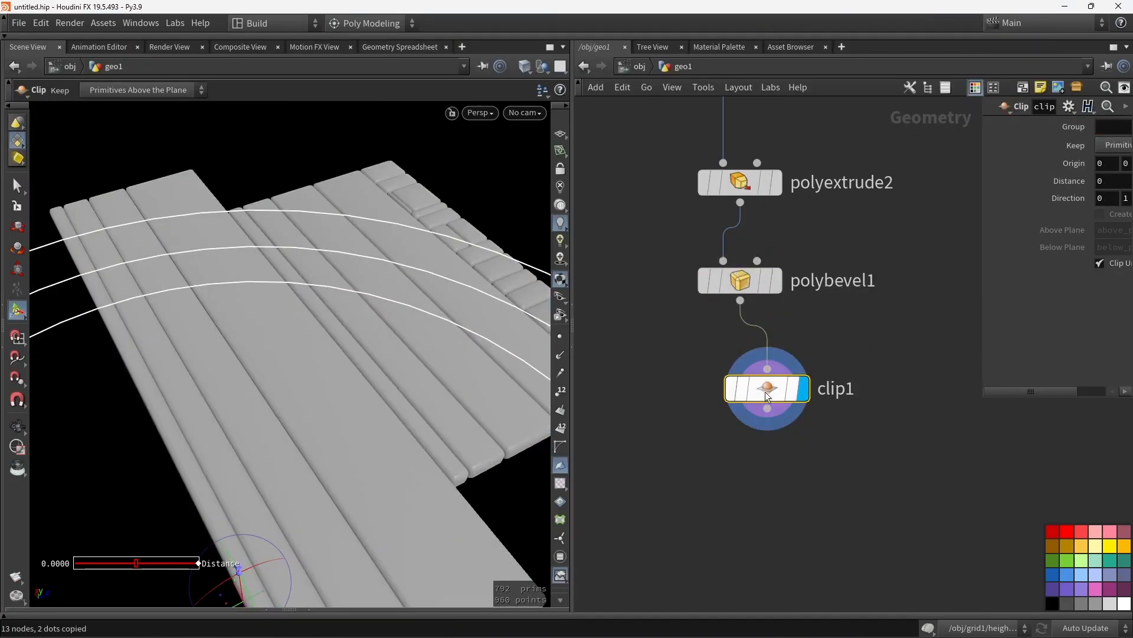
left_click(352, 396)
scroll(353, 396, "down", 4)
left_click_drag(353, 397, 393, 393, "alt")
left_click(766, 390)
left_click_drag(376, 461, 193, 403)
Duplicate the Clip node after the first one, keep primitives below the plane, and set its origin X to 1.
left_click_drag(767, 389, 767, 478, "alt")
left_click_drag(767, 408, 767, 458)
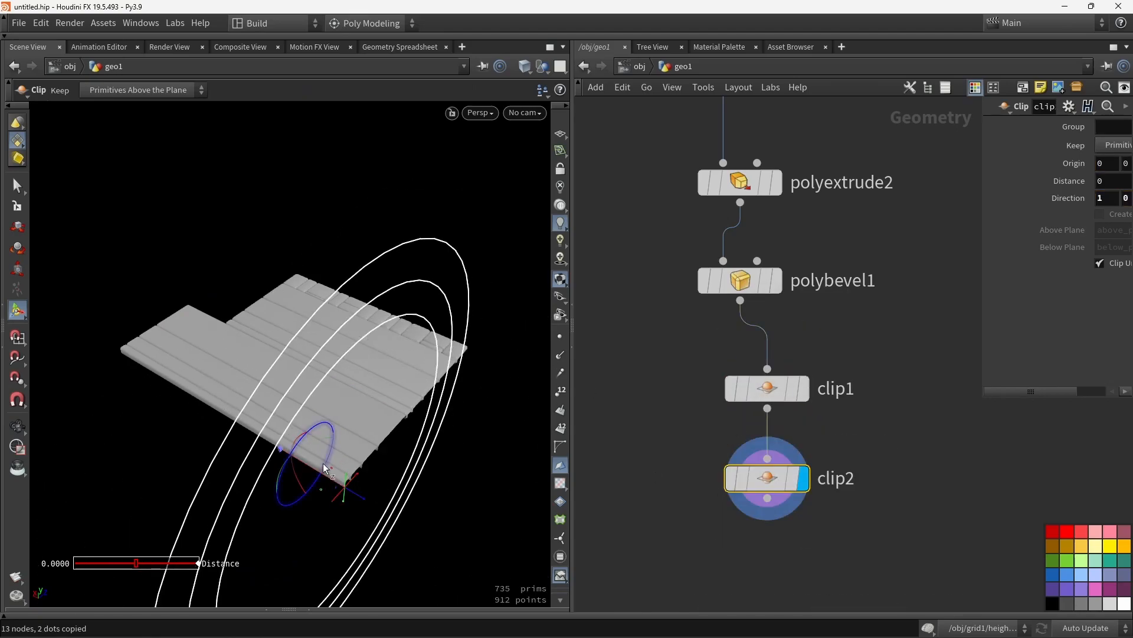
left_click_drag(324, 468, 456, 330, "alt")
left_click_drag(401, 417, 234, 399)
left_click_drag(982, 401, 946, 418)
left_click(879, 145)
left_click(868, 160)
left_click_drag(452, 366, 379, 436, "alt")
Add a Normal node after the second Clip, display it, and adjust its cusp angle.
middle_click_drag(644, 470, 641, 352)
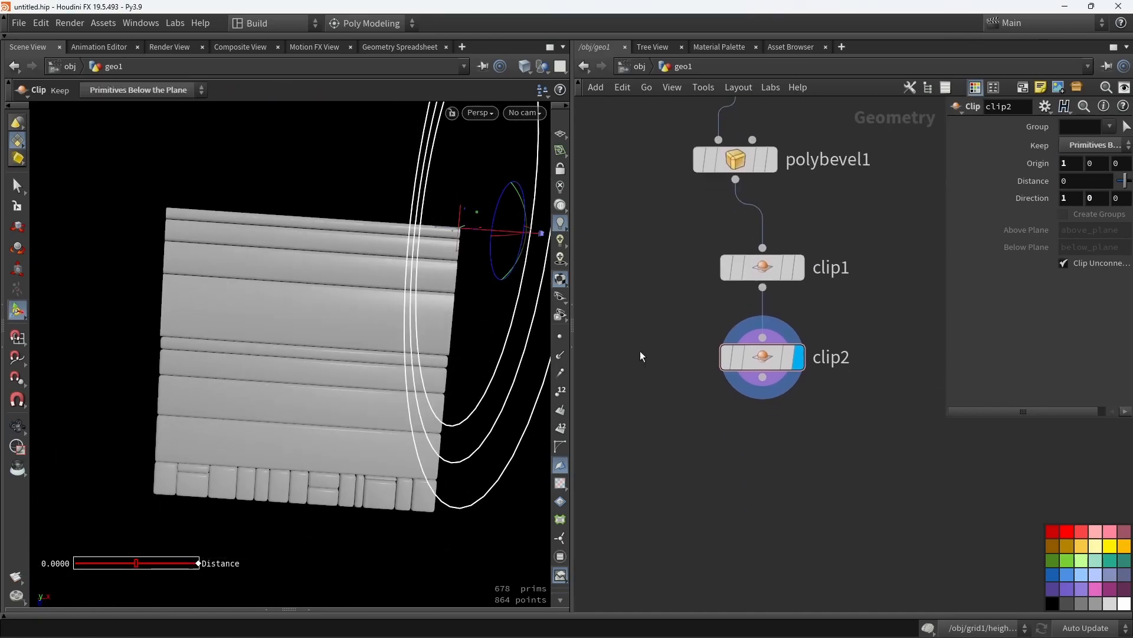
key("Tab")
type("normal")
key("Return")
left_click(775, 460)
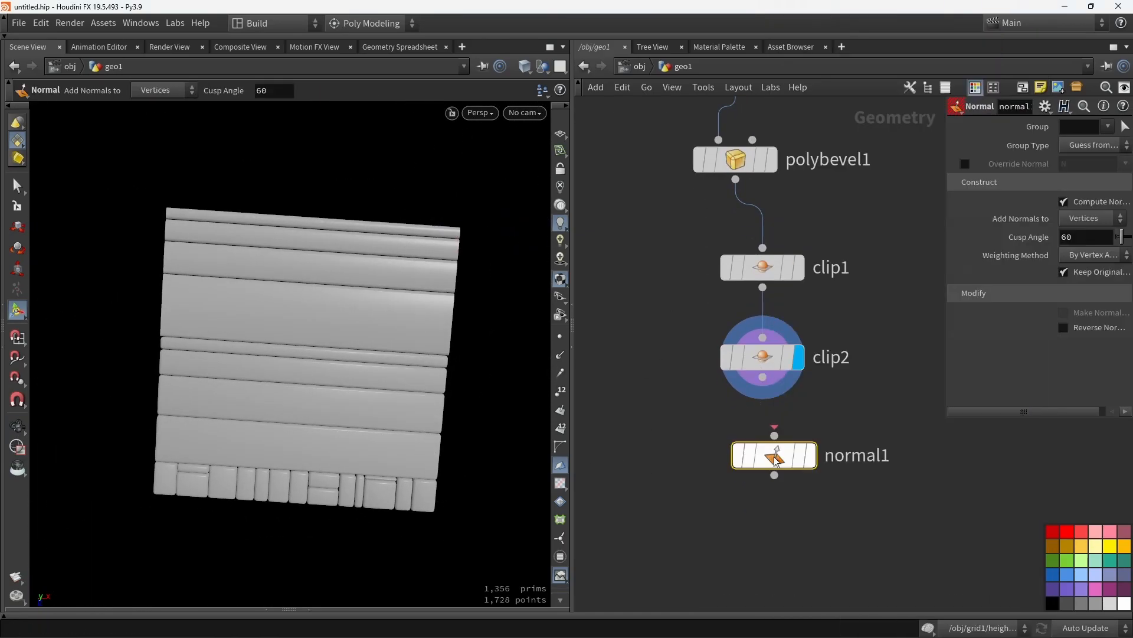
left_click_drag(942, 418, 801, 417)
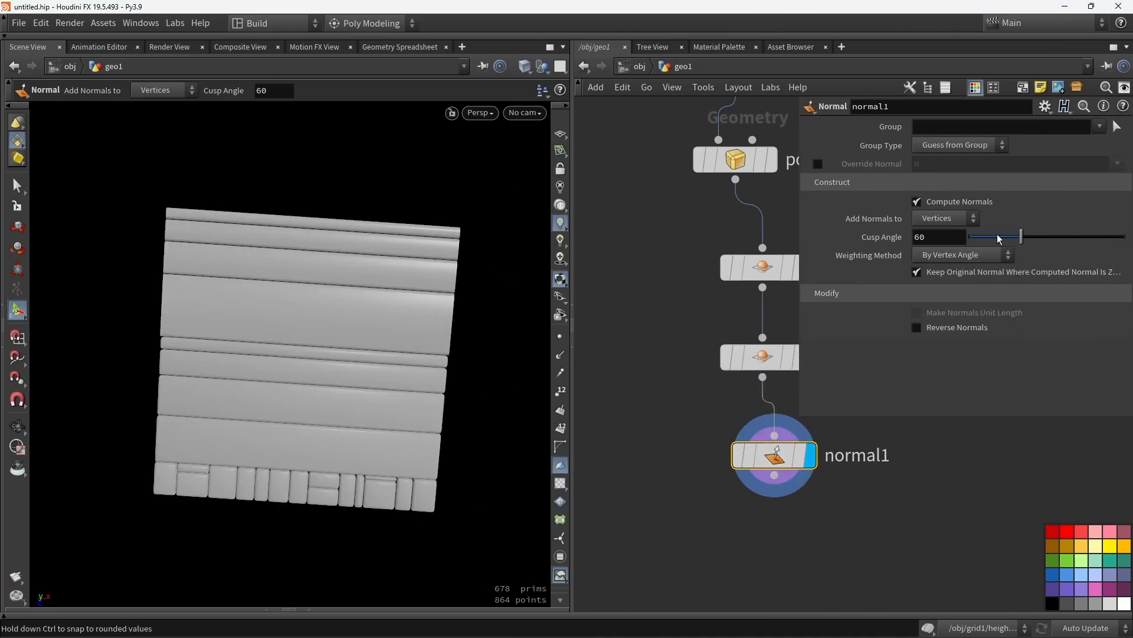
left_click_drag(994, 235, 986, 236)
left_click(956, 255)
left_click_drag(801, 416, 976, 417)
scroll(951, 450, "down", 3)
Lay out the nodes at the end of the chain in a tidy column and check the planks from above.
left_click_drag(934, 496, 815, 226)
key("l")
left_click(756, 265)
left_click_drag(319, 378, 345, 407, "alt")
key("Return")
scroll(703, 208, "down", 3)
Set the minimum lot size of the Lot Subdivision in the custom-details branch to 0.028 for larger pieces.
middle_click_drag(704, 191, 688, 366)
left_click_drag(635, 151, 707, 326)
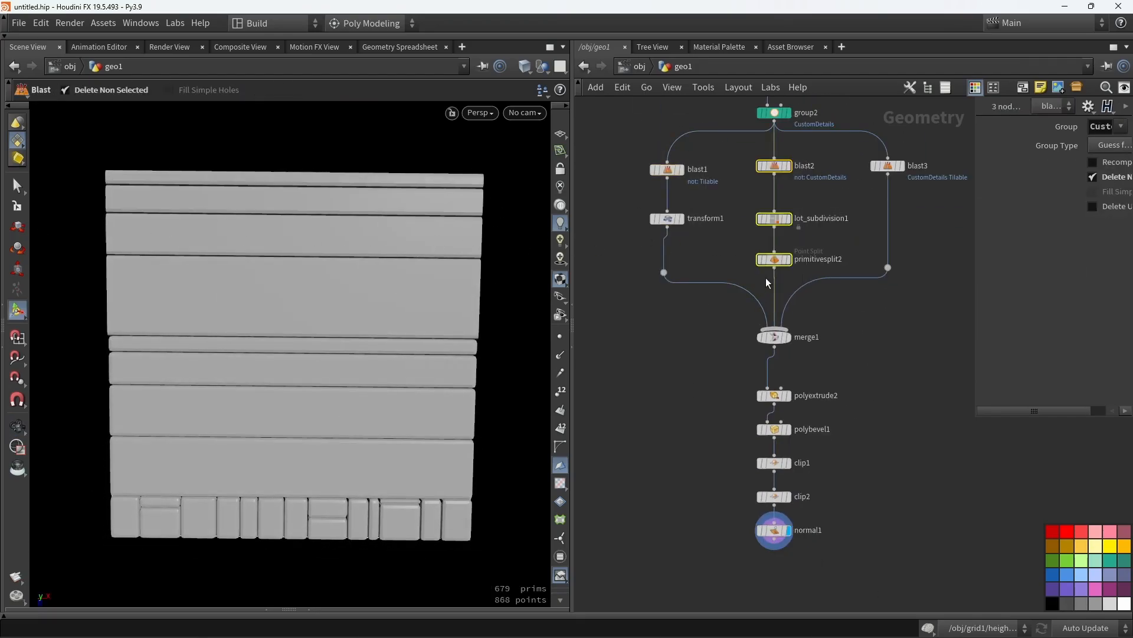
left_click(759, 218)
left_click_drag(977, 423, 859, 435)
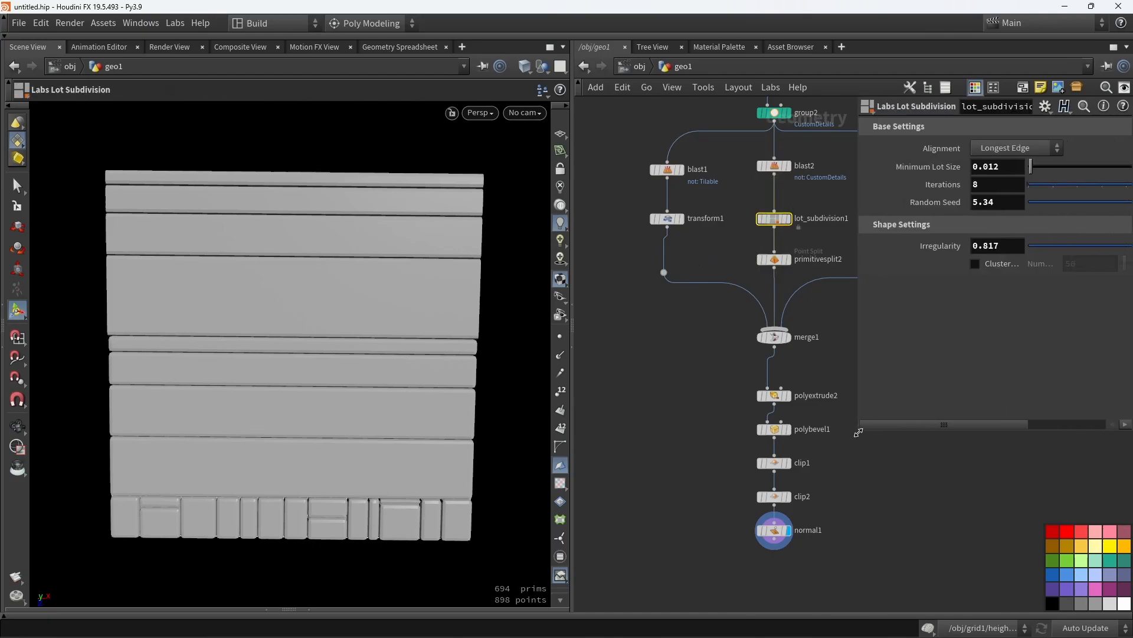
left_click_drag(1040, 172, 1039, 169)
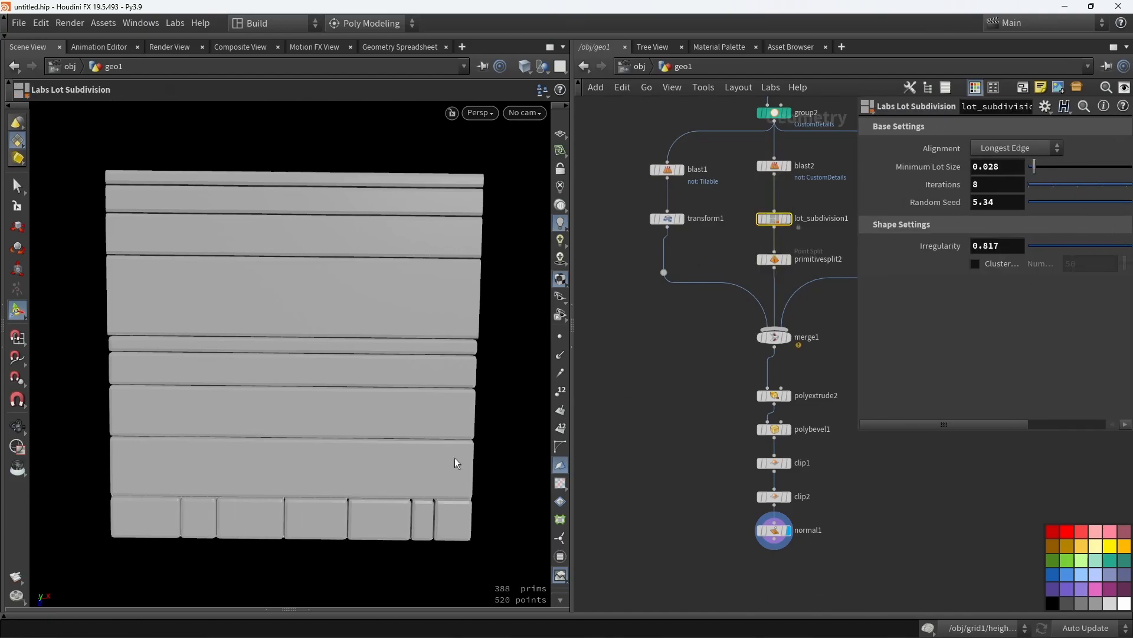
Open the Edit node that shapes the starting line and move its end point to a Z translate of about 0.0398.
middle_click_drag(710, 357, 595, 412)
scroll(602, 410, "down", 2)
left_click(722, 280)
left_click_drag(394, 438, 482, 365, "alt")
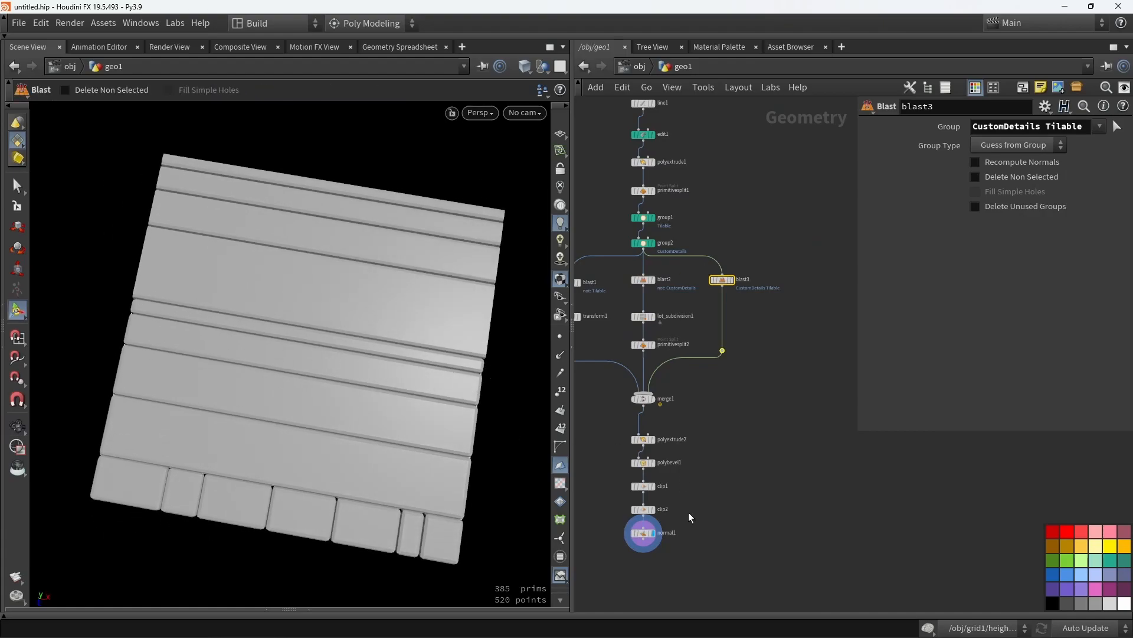
middle_click_drag(691, 515, 735, 382)
middle_click_drag(730, 447, 738, 506)
scroll(738, 506, "down", 3)
scroll(716, 257, "up", 4)
left_click(713, 251)
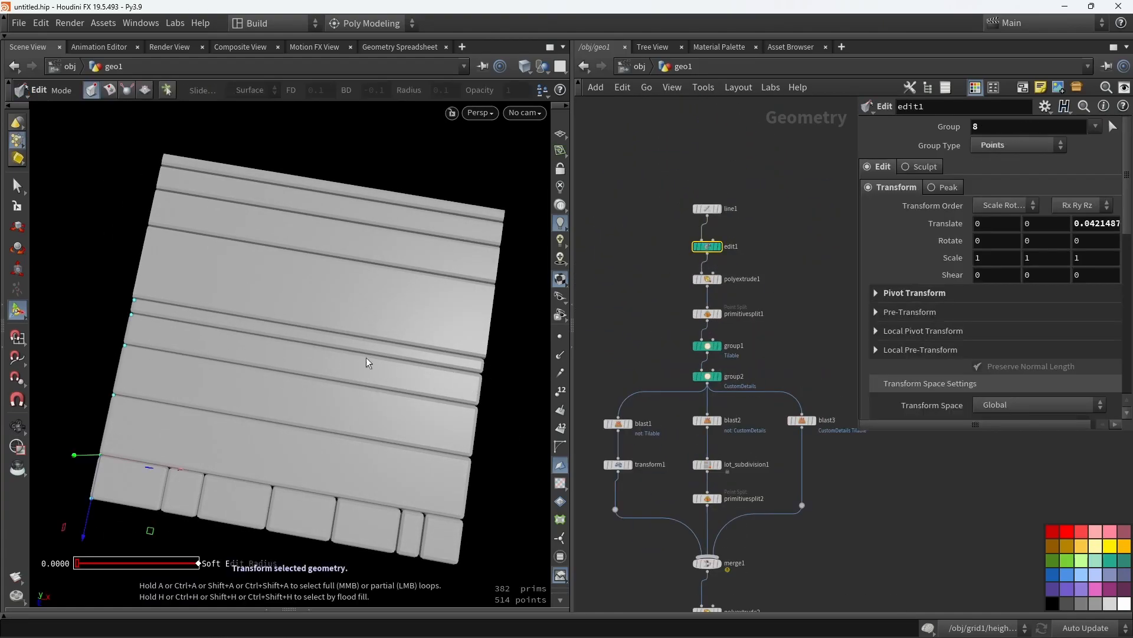
left_click_drag(383, 357, 269, 322, "alt")
mouse_move(91, 303)
left_mouse_down()
mouse_move(71, 306)
mouse_move(92, 301)
left_mouse_up()
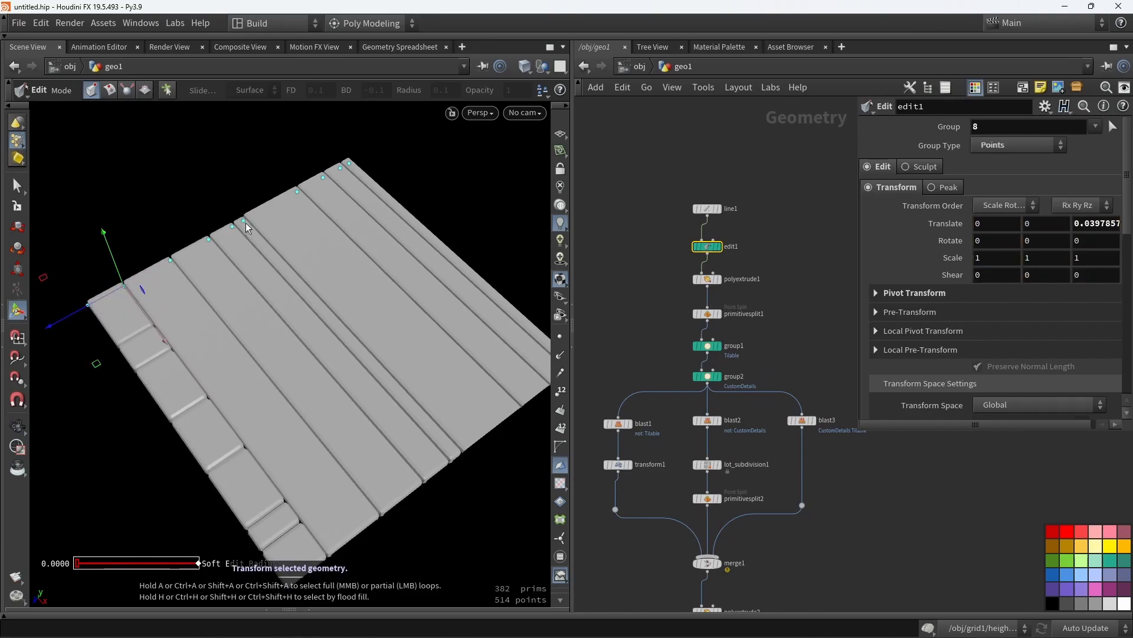
Shift more of the strip division points in the Edit node to vary the plank widths, and undo the last move.
mouse_move(216, 239)
left_mouse_down()
mouse_move(192, 236)
mouse_move(207, 239)
left_mouse_up()
left_click(297, 191)
left_click_drag(274, 202, 292, 194)
left_click_drag(316, 158, 354, 190)
mouse_move(313, 181)
left_mouse_down()
mouse_move(282, 194)
mouse_move(317, 180)
mouse_move(343, 188)
mouse_move(291, 191)
mouse_move(299, 186)
left_mouse_up()
key("ctrl+z")
left_click_drag(260, 248, 312, 324, "alt")
Add a Connectivity node after the Normal node, display it, and open its class attribute settings.
scroll(312, 324, "up", 2)
middle_click_drag(790, 525, 779, 162)
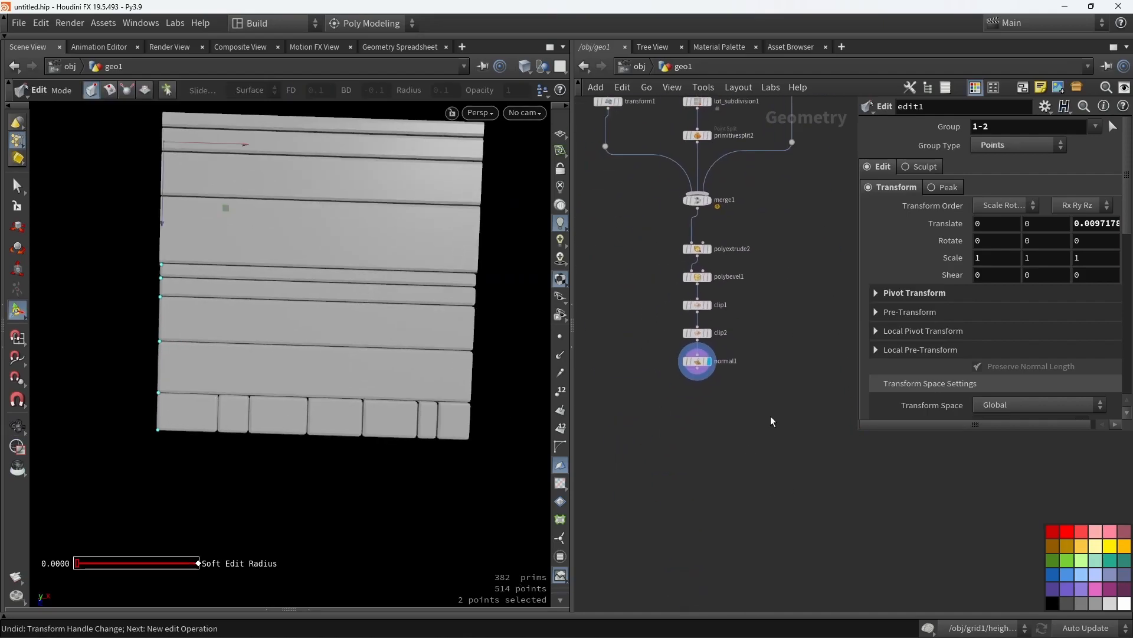
key("Tab")
type("conn")
key("Down")
key("Up")
key("Return")
left_click(691, 420)
scroll(697, 367, "up", 2)
left_click_drag(695, 370, 704, 435)
left_click(706, 447)
left_click_drag(863, 435, 732, 474)
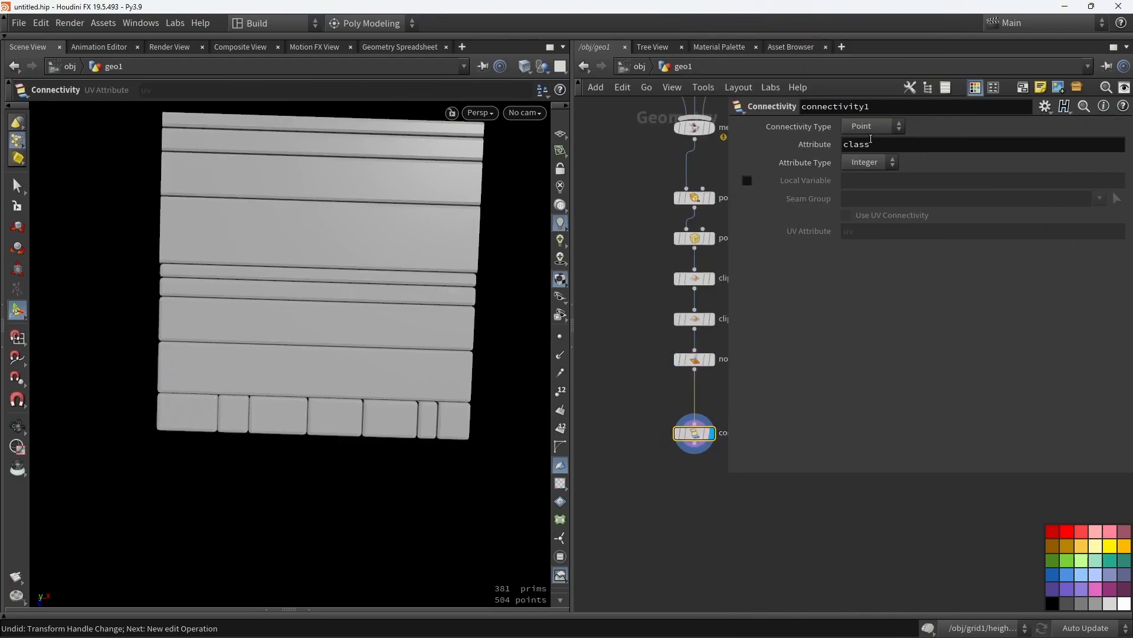
Add a Color node after the Connectivity node and display it.
key("Tab")
type("color")
key("Return")
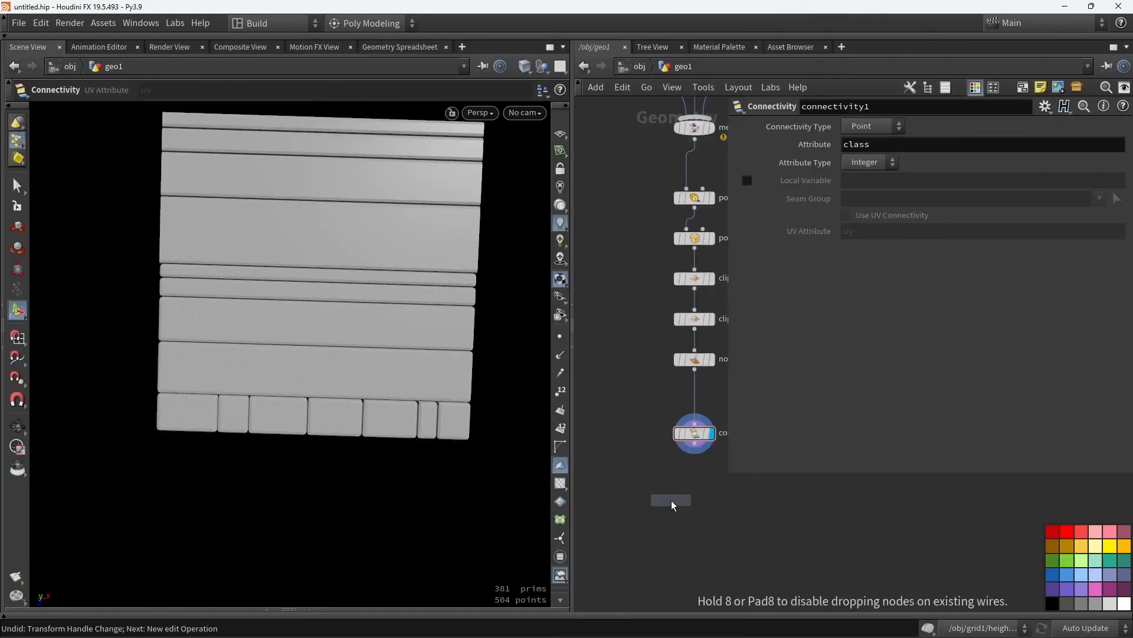
left_click(671, 500)
left_click(687, 501)
left_click_drag(694, 445, 690, 505)
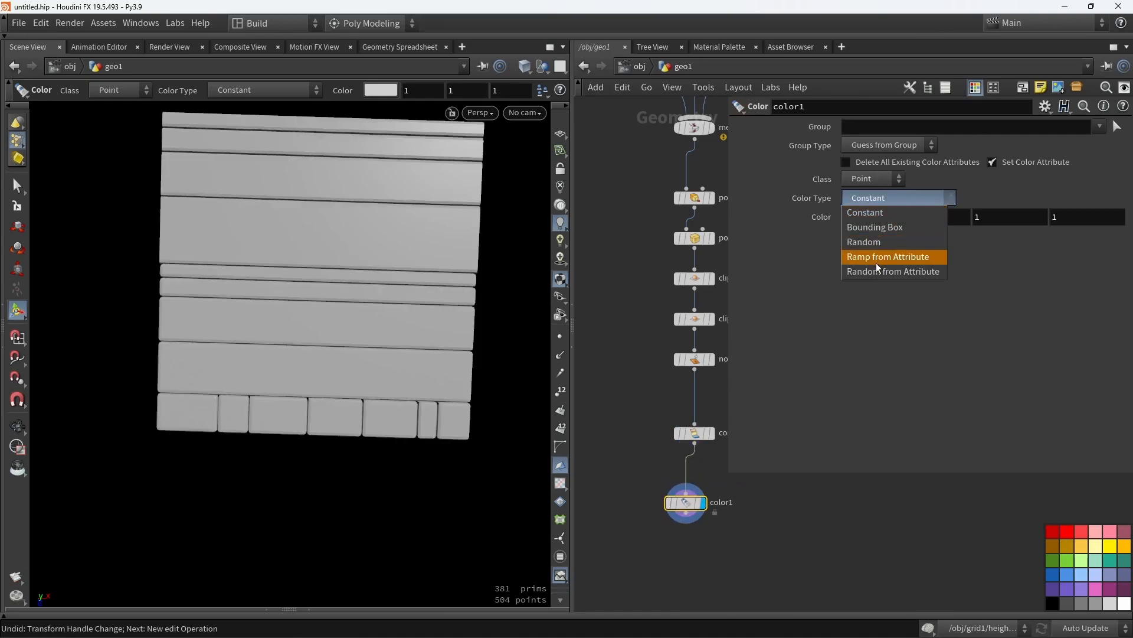
Color the planks with Random from Attribute, using the class attribute and a seed of 5.55.
left_click(880, 271)
left_click(1084, 264)
left_click_drag(899, 216, 1023, 216)
left_click_drag(728, 473, 913, 422)
left_click_drag(686, 505, 693, 480)
Add a Labs Maps Baker node below the Color node.
middle_click_drag(643, 413, 707, 389)
scroll(707, 390, "down", 3)
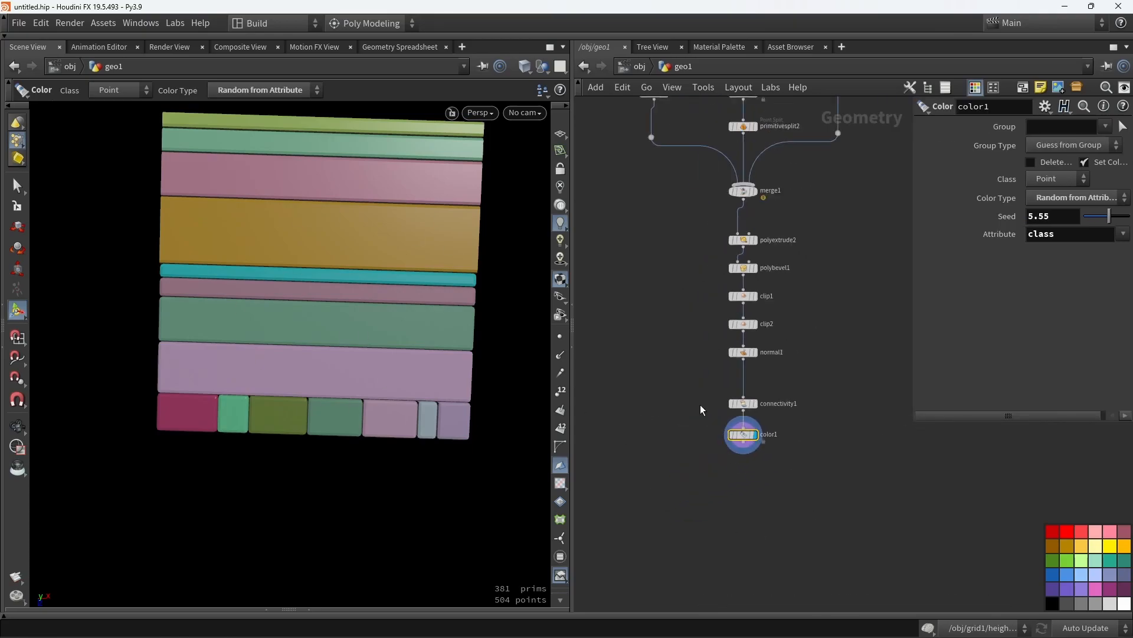
key("Tab")
type("maps")
key("Return")
left_click(686, 513)
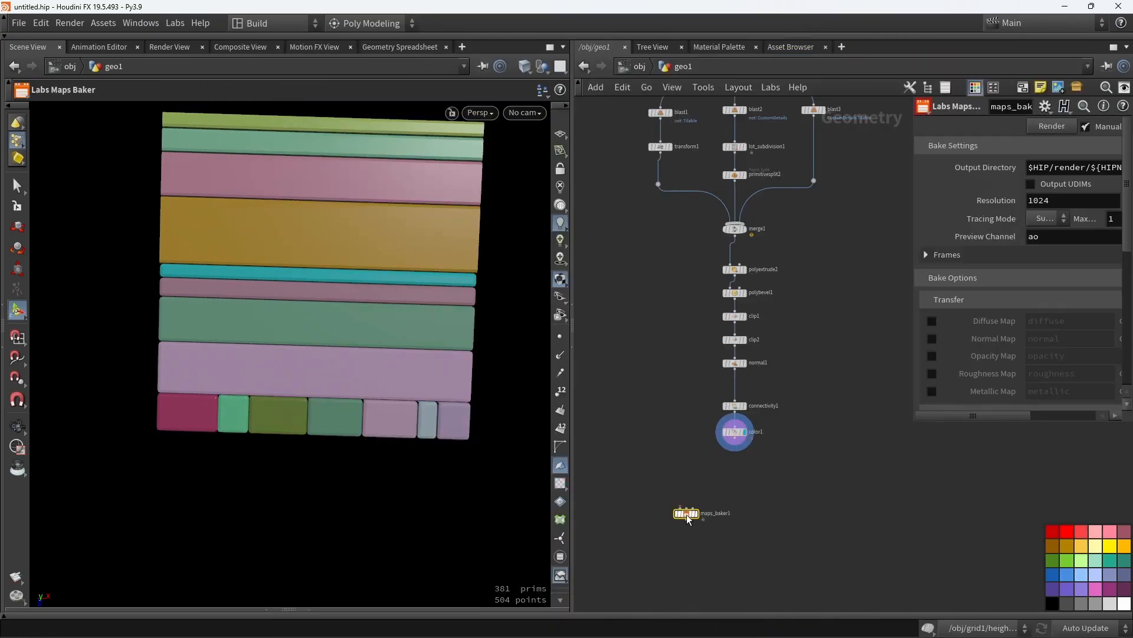
Add a Grid node of size 1 by 1, centered at 0.5, 0, 0.5 beneath the planks.
key("Tab")
type("grid")
key("Return")
left_click(646, 427)
left_click_drag(1042, 182, 981, 182)
type("1")
key("Tab")
type("1")
key("Return")
scroll(316, 305, "down", 4)
left_click_drag(275, 157, 365, 245)
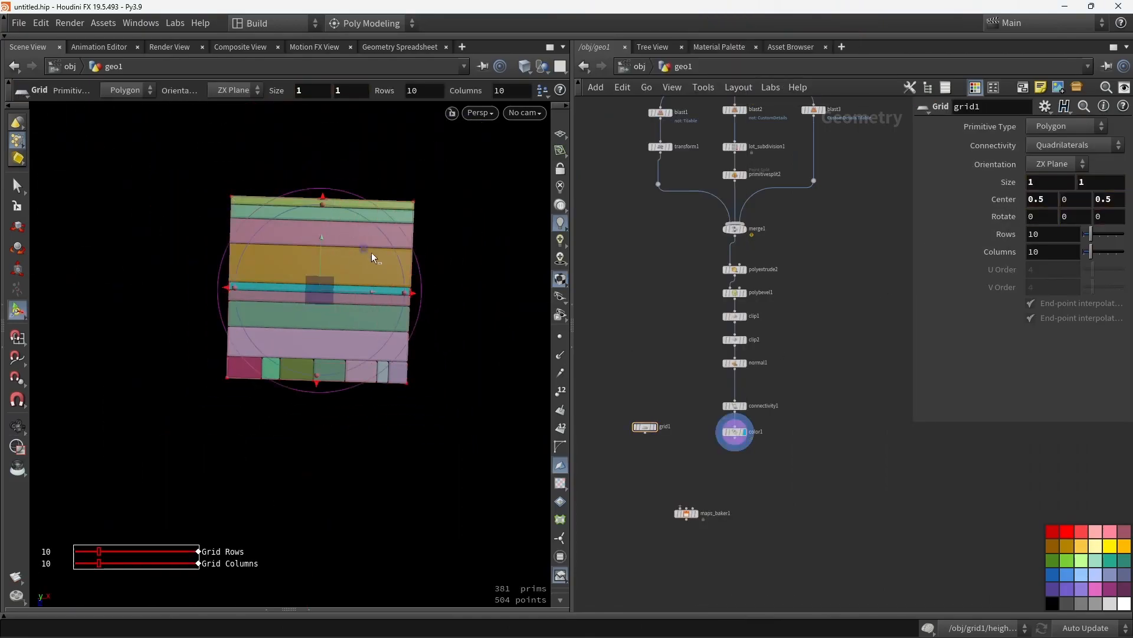
Connect the Grid to the Maps Baker's first input and the Color node to its second, and select the baker.
scroll(647, 446, "up", 3)
left_click_drag(644, 423, 799, 431)
left_click_drag(349, 335, 348, 269, "alt")
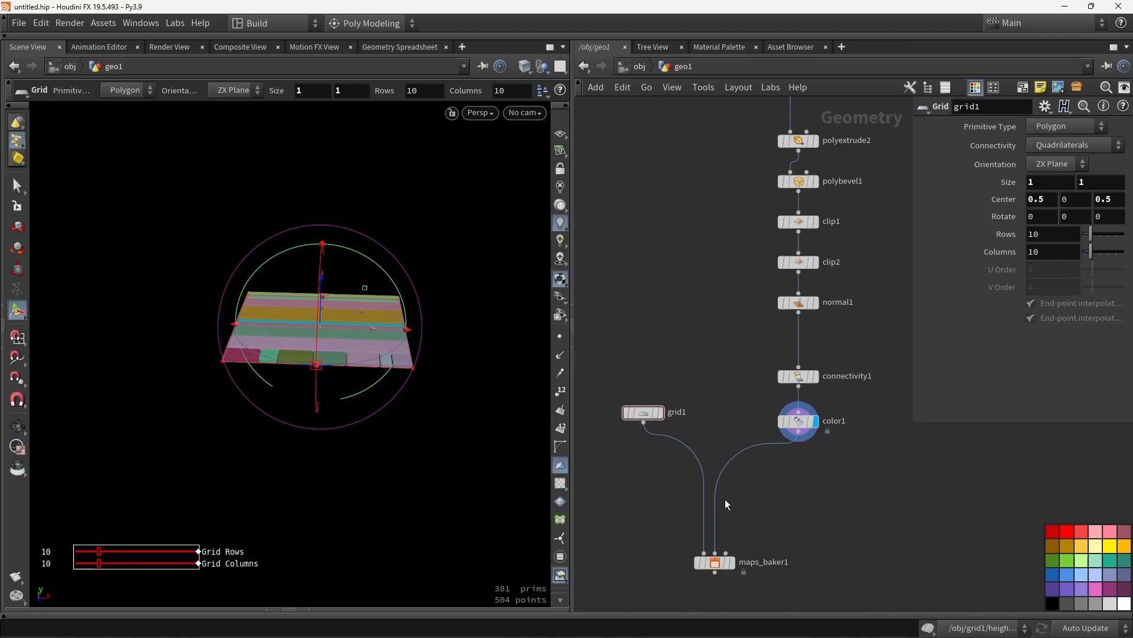
left_click(714, 563)
left_click_drag(333, 337, 385, 373, "alt")
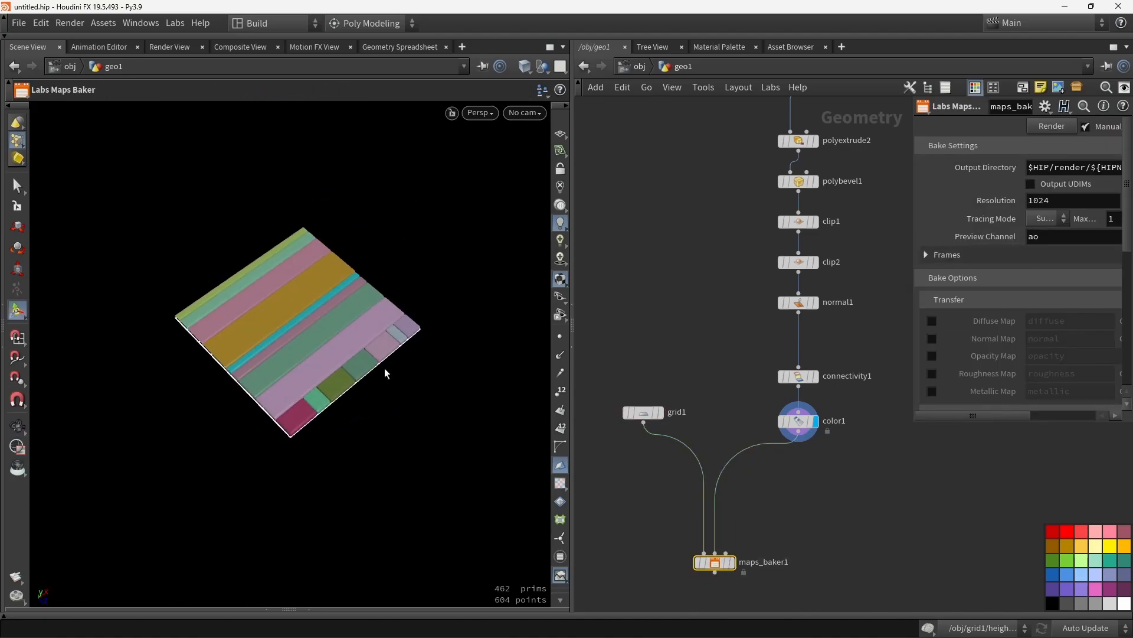